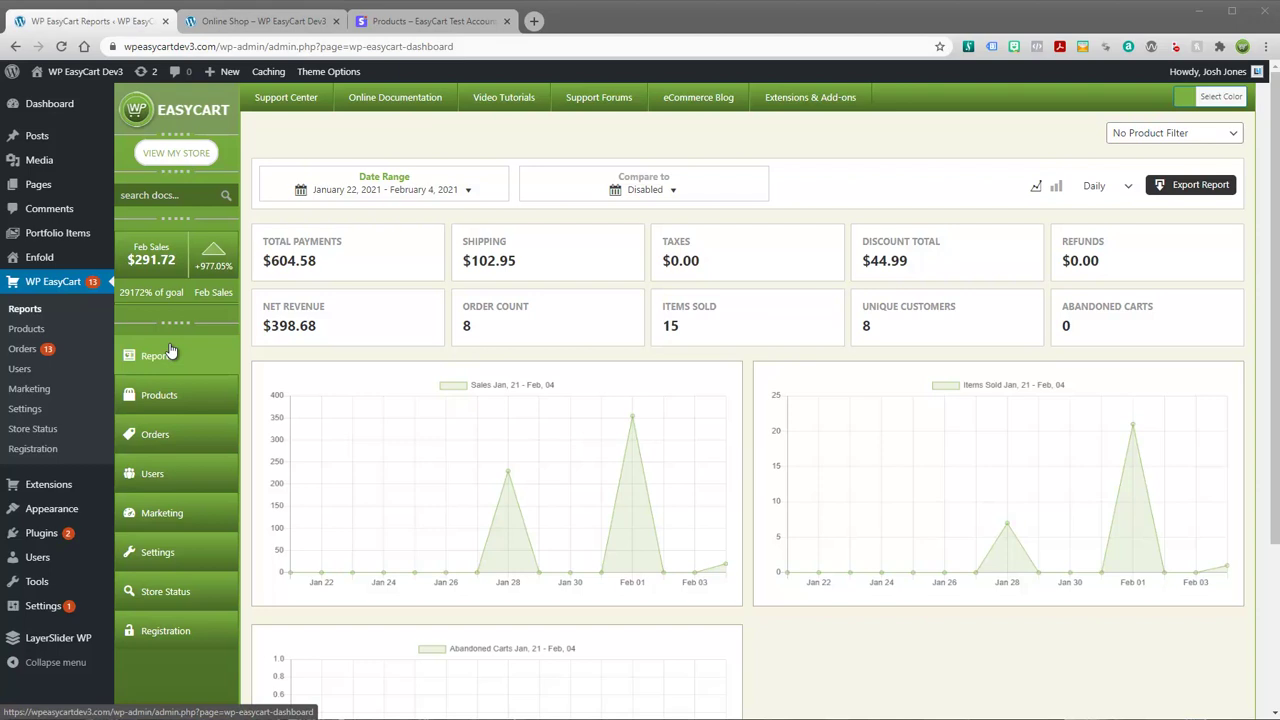
- Open the store's payment settings and review the third-party and live gateway options, including Stripe and Square
click(152, 555)
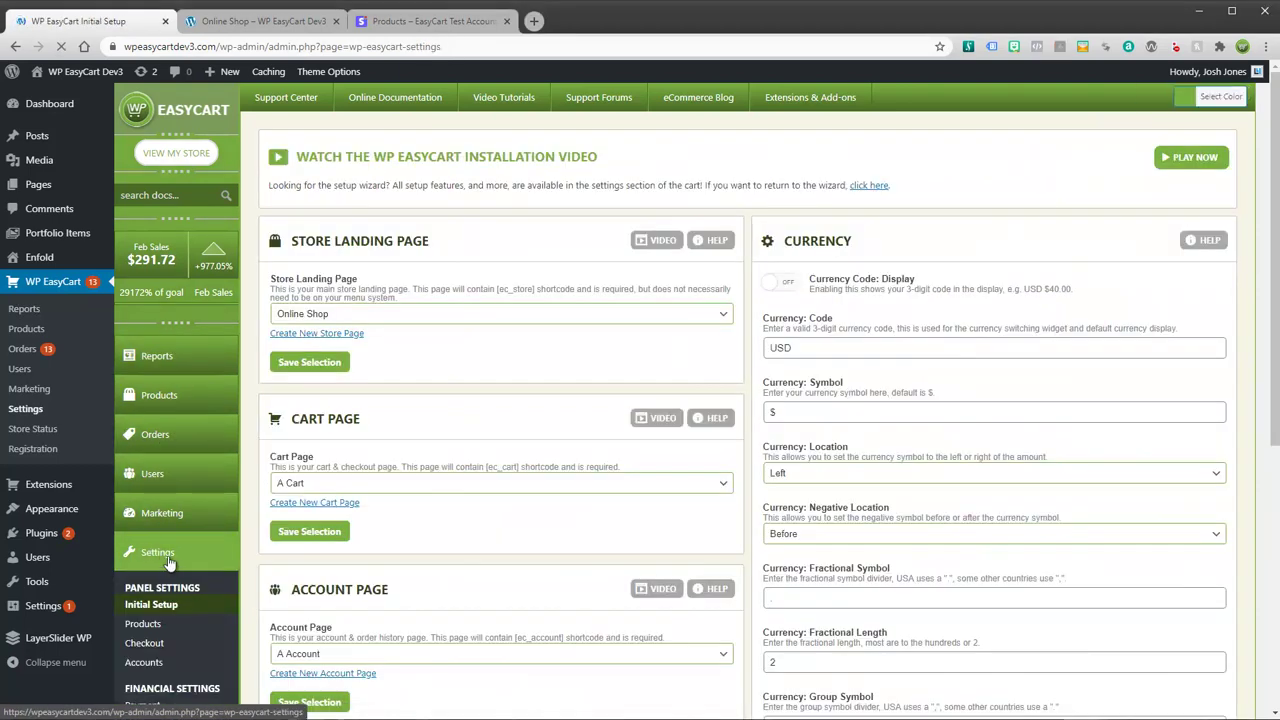
scroll(170, 570, down, 2)
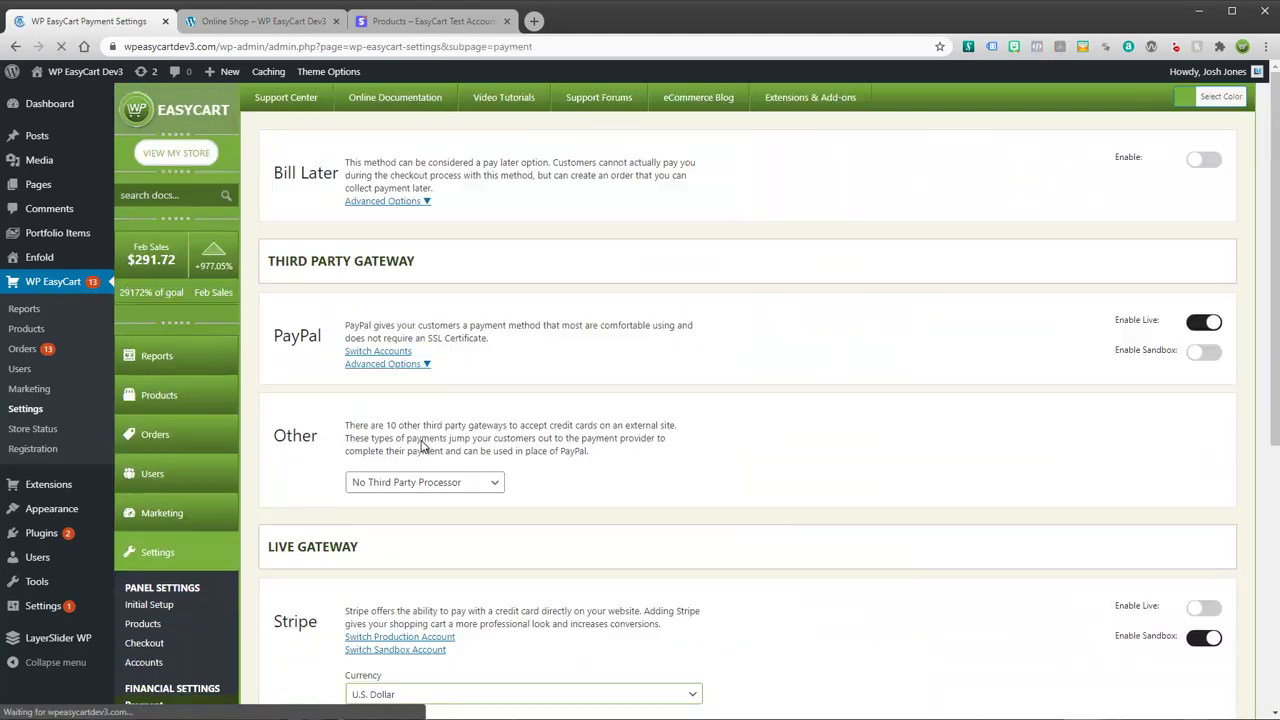
scroll(430, 440, down, 2)
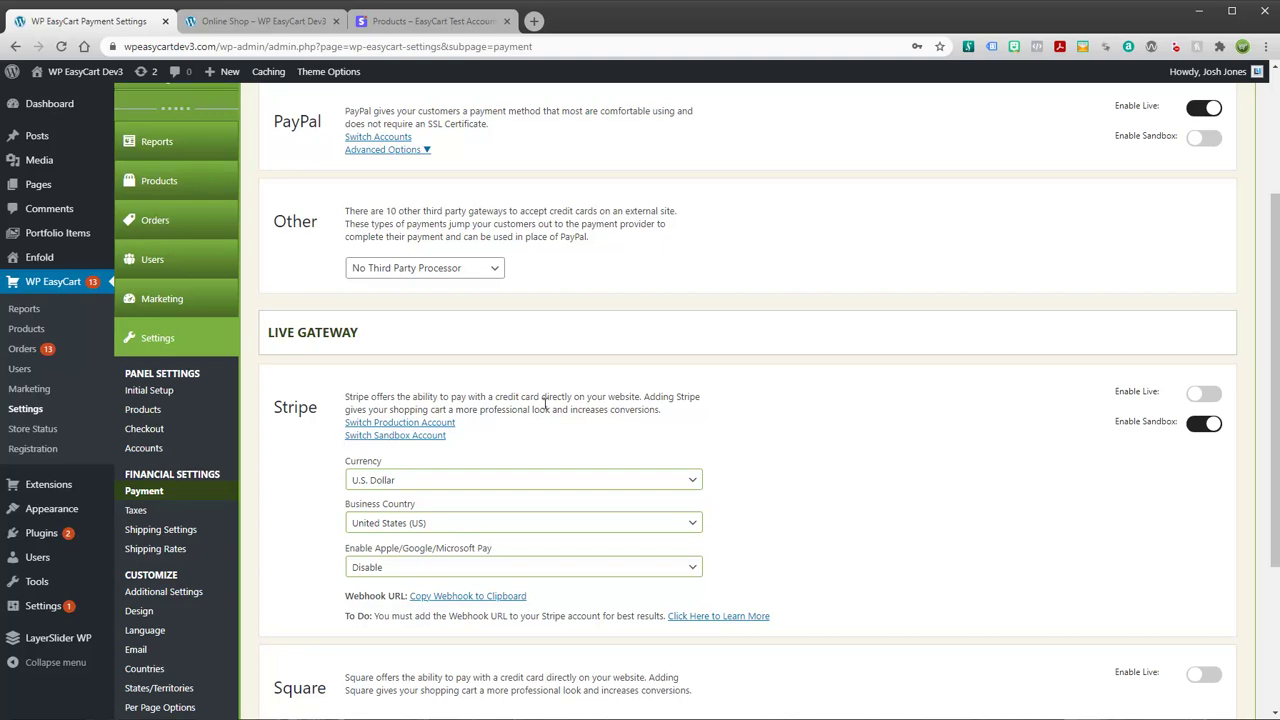
scroll(731, 537, down, 3)
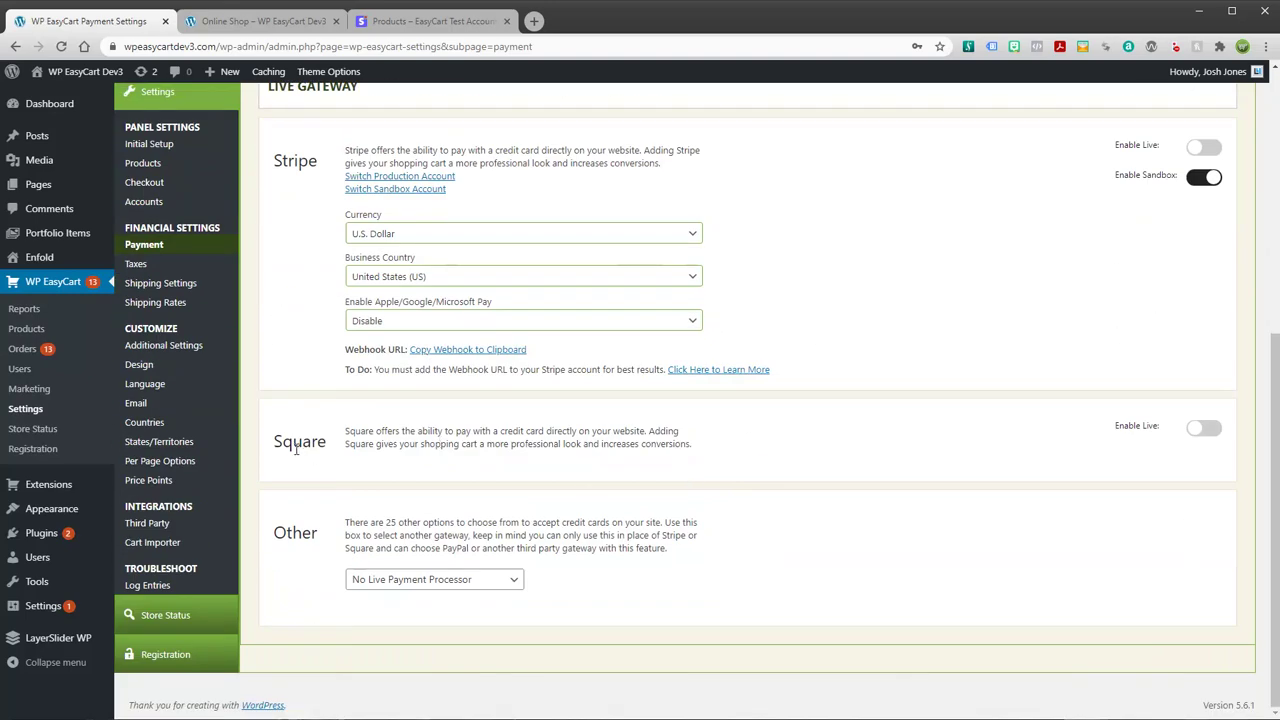
scroll(300, 440, up, 4)
scroll(691, 512, down, 2)
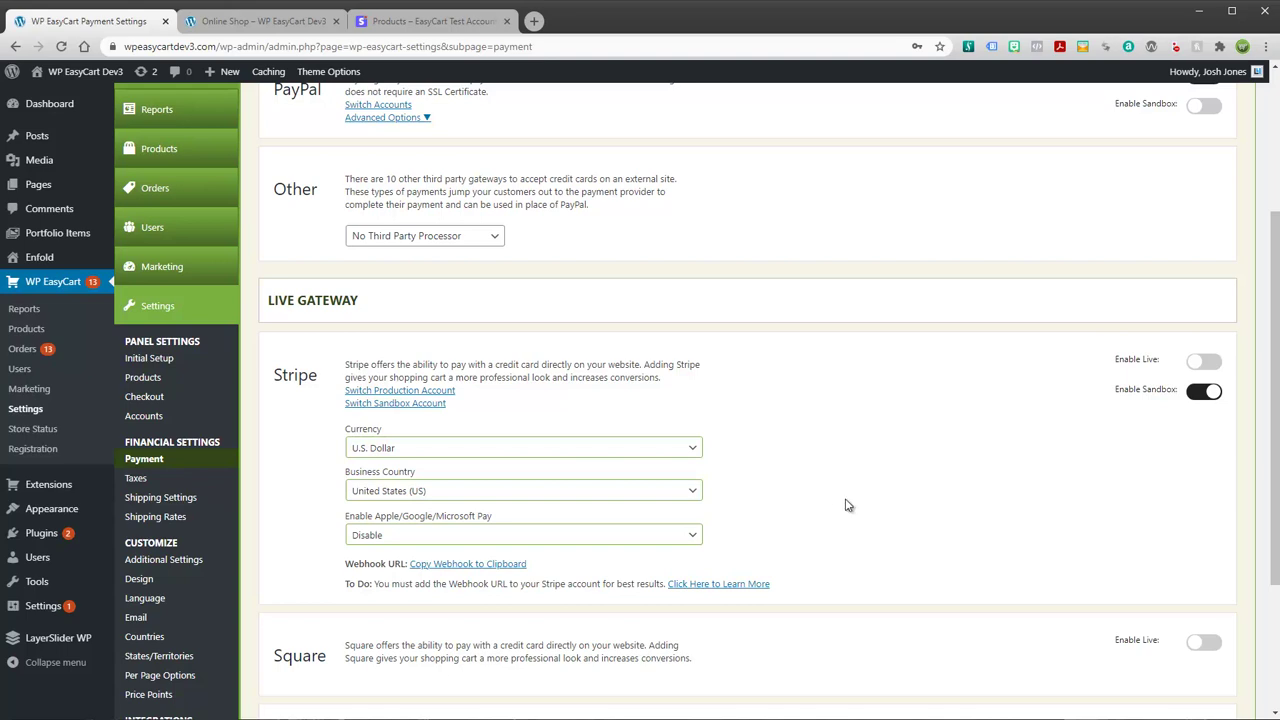
scroll(837, 497, up, 3)
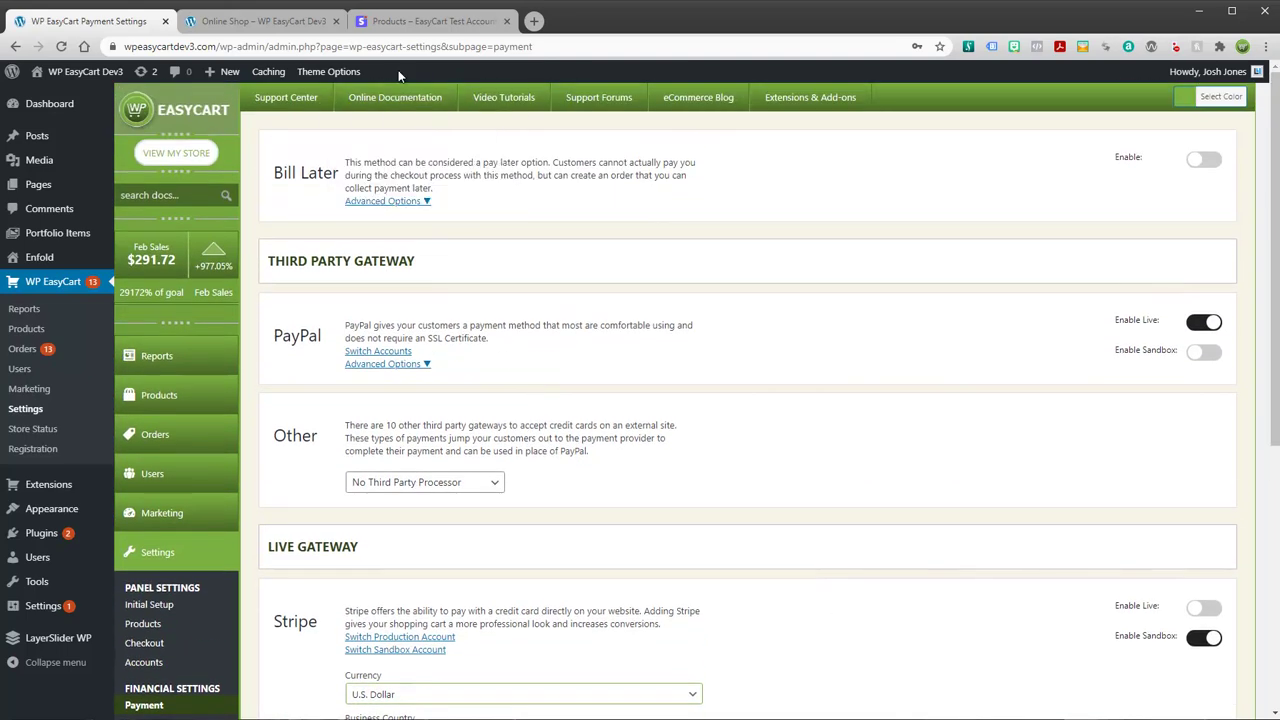
- Switch to the Stripe dashboard, look through its test product list, and return to the EasyCart admin
click(415, 22)
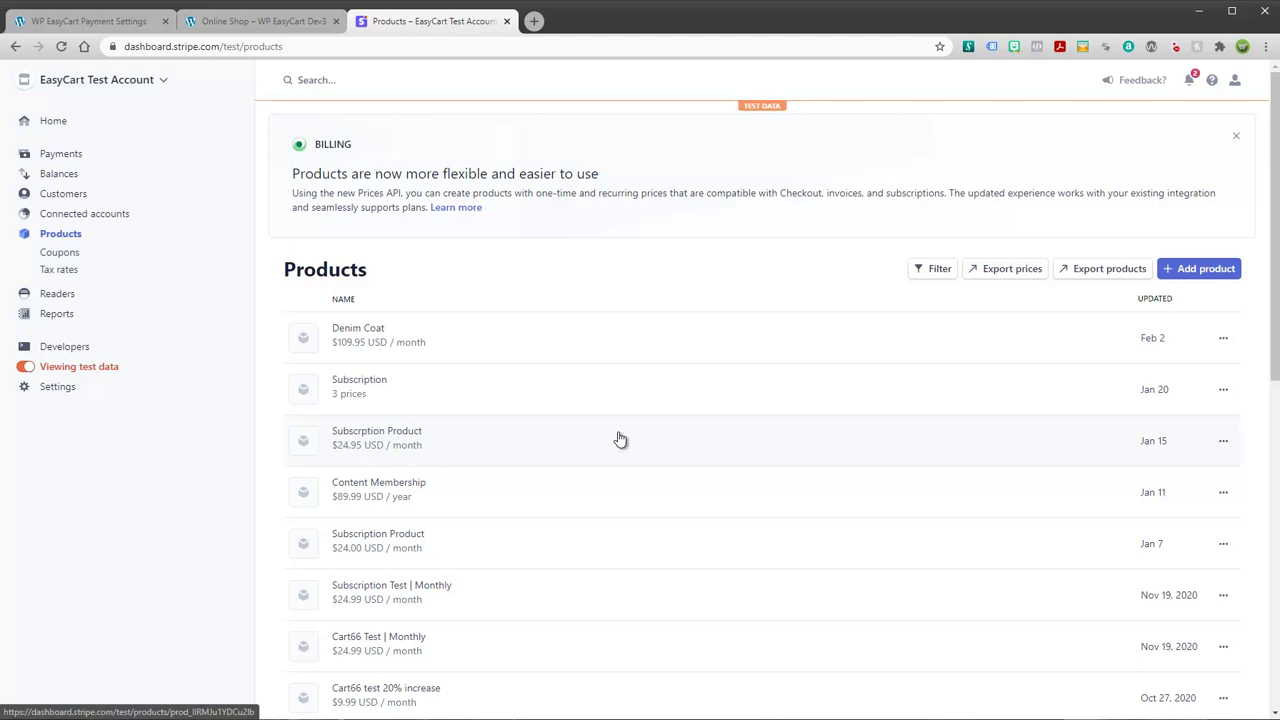
scroll(586, 340, down, 2)
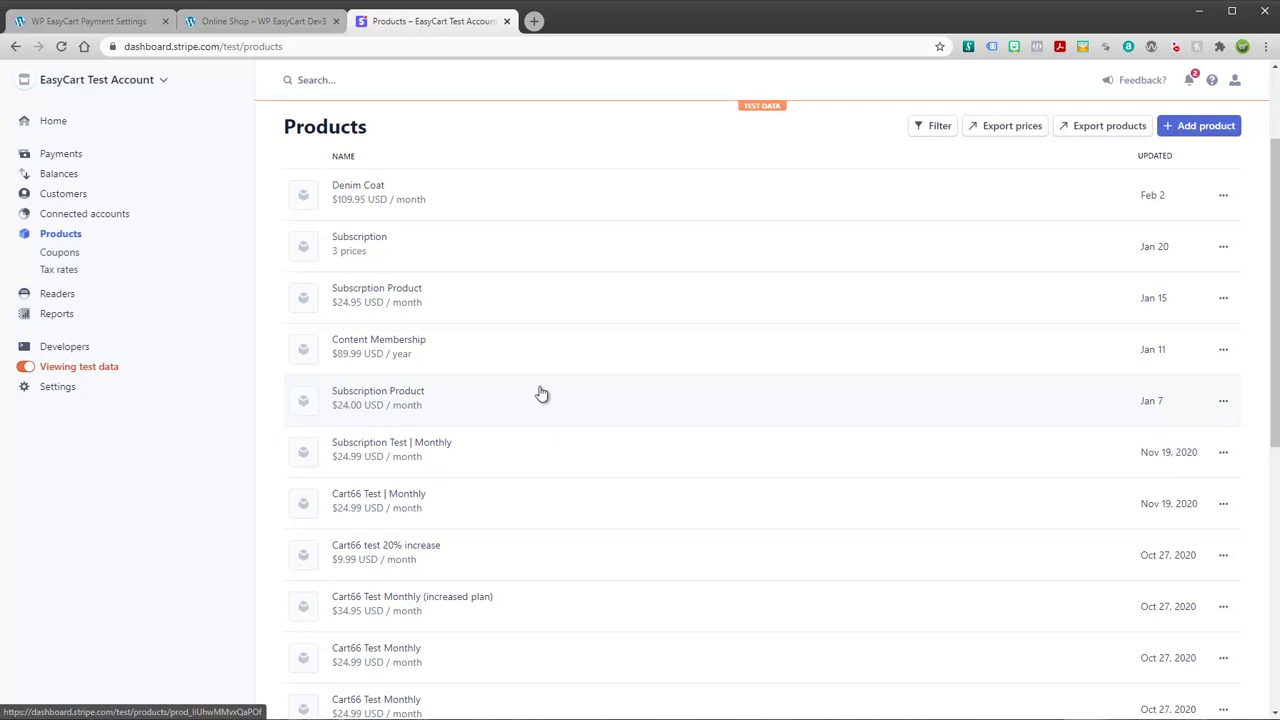
click(196, 23)
click(110, 22)
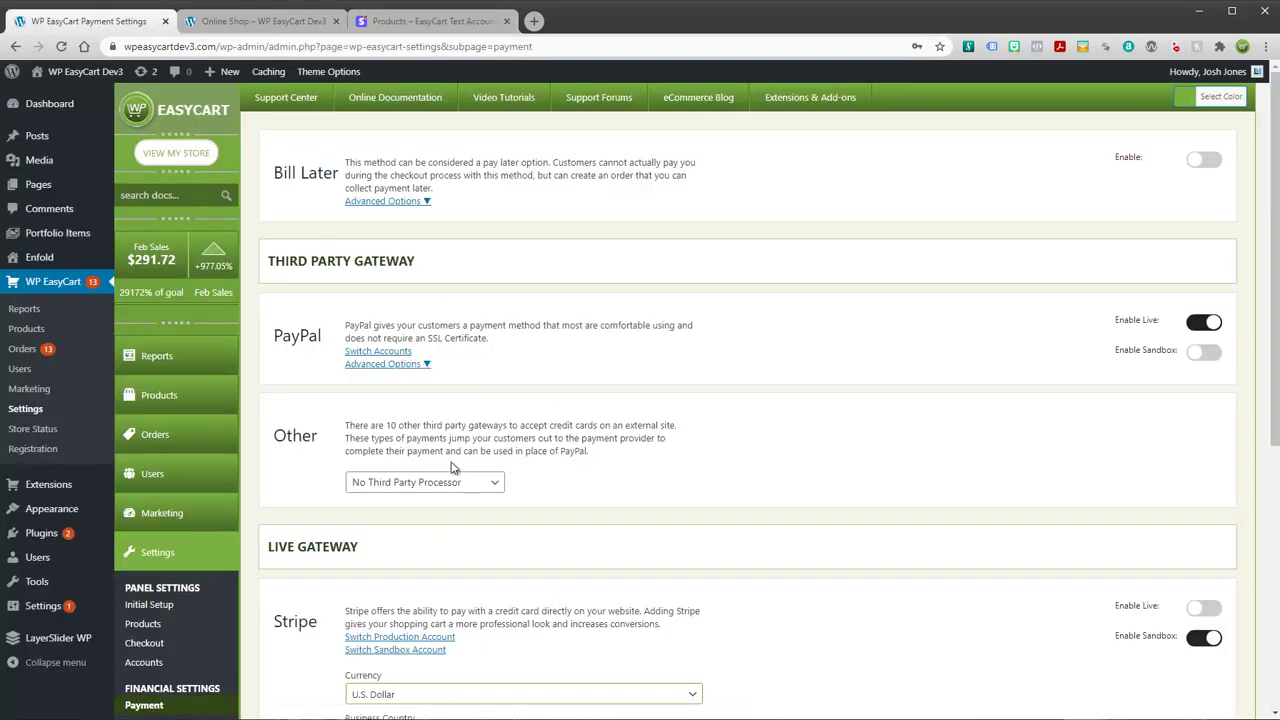
- Start a new store product and set its product type to Subscription Product
click(152, 397)
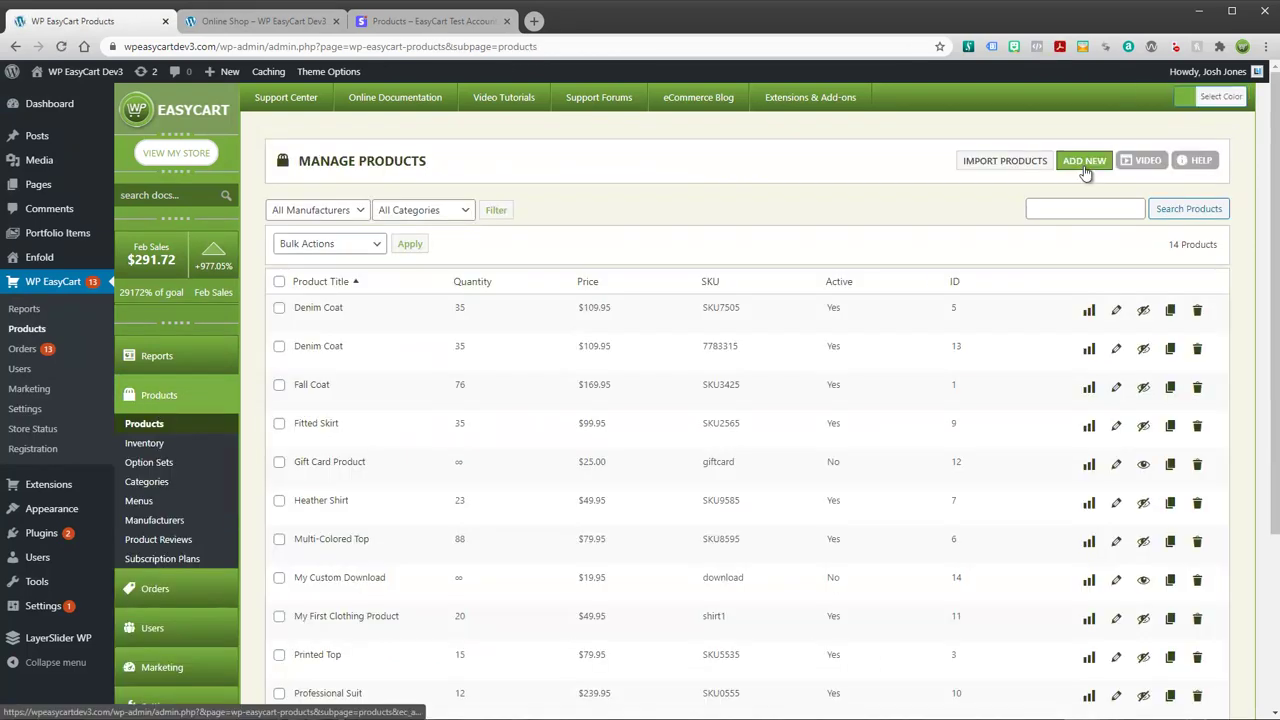
click(1084, 160)
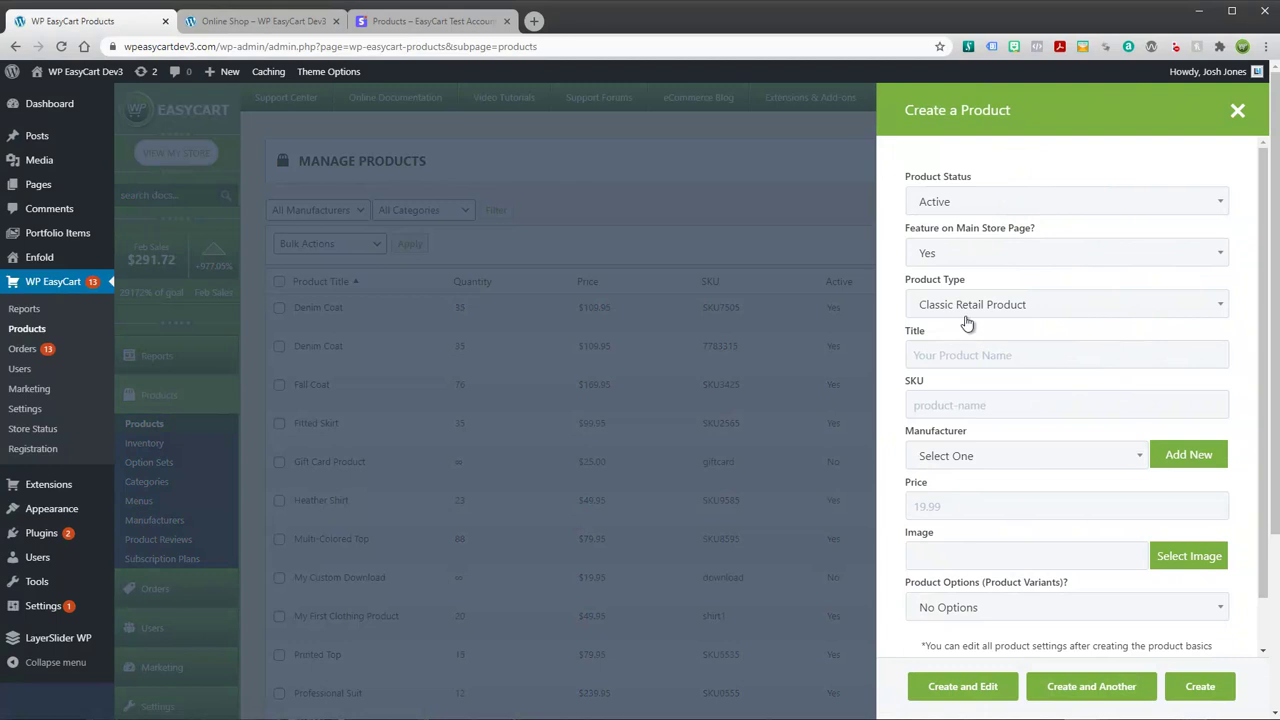
click(969, 305)
scroll(994, 420, down, 3)
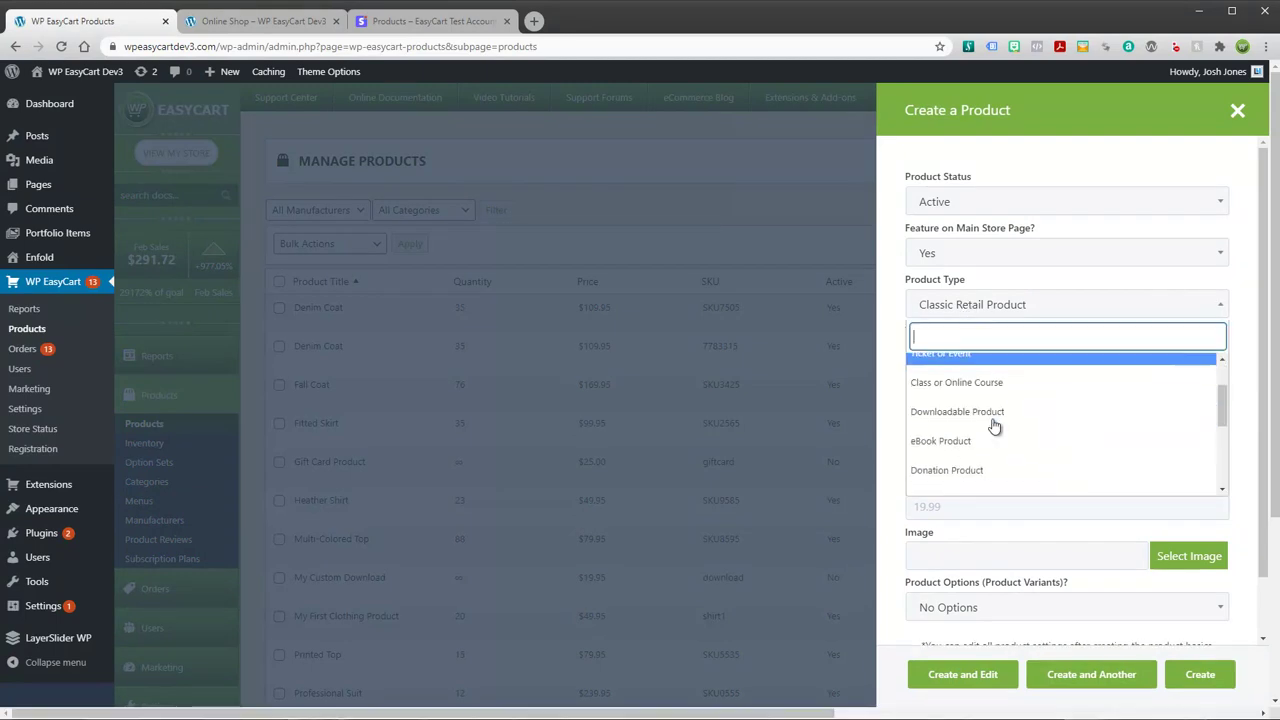
scroll(994, 431, up, 1)
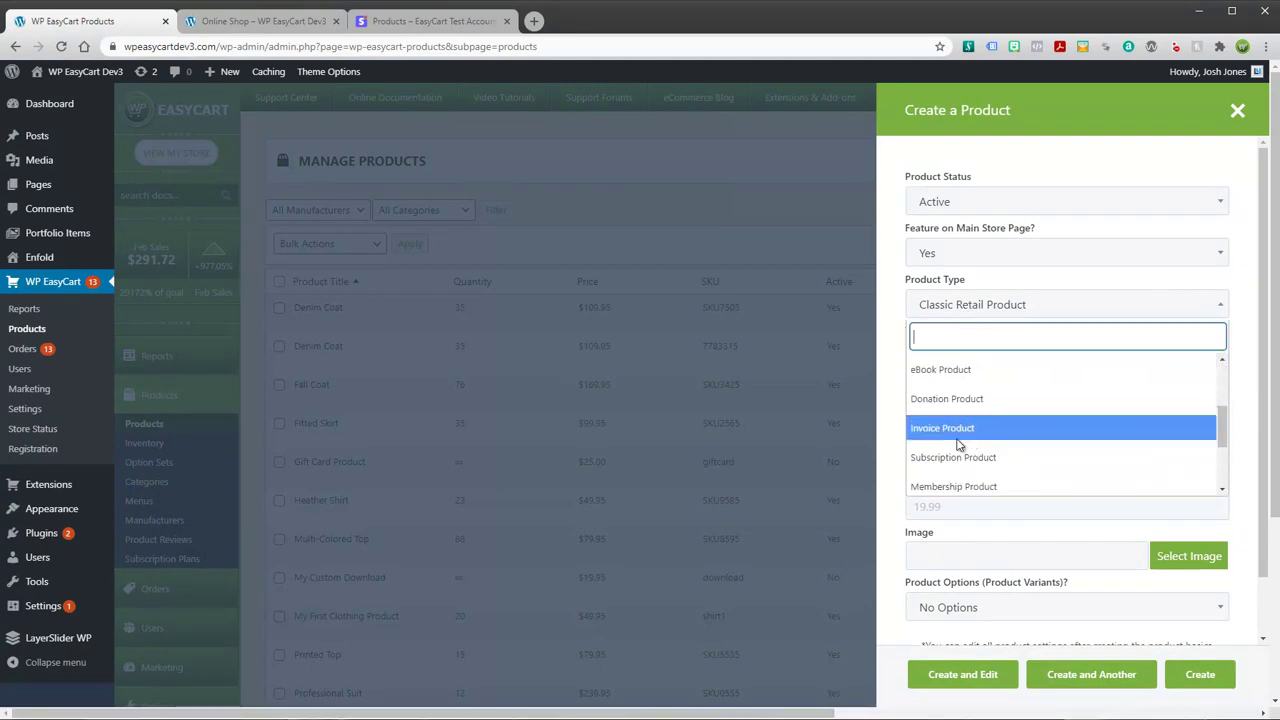
click(950, 460)
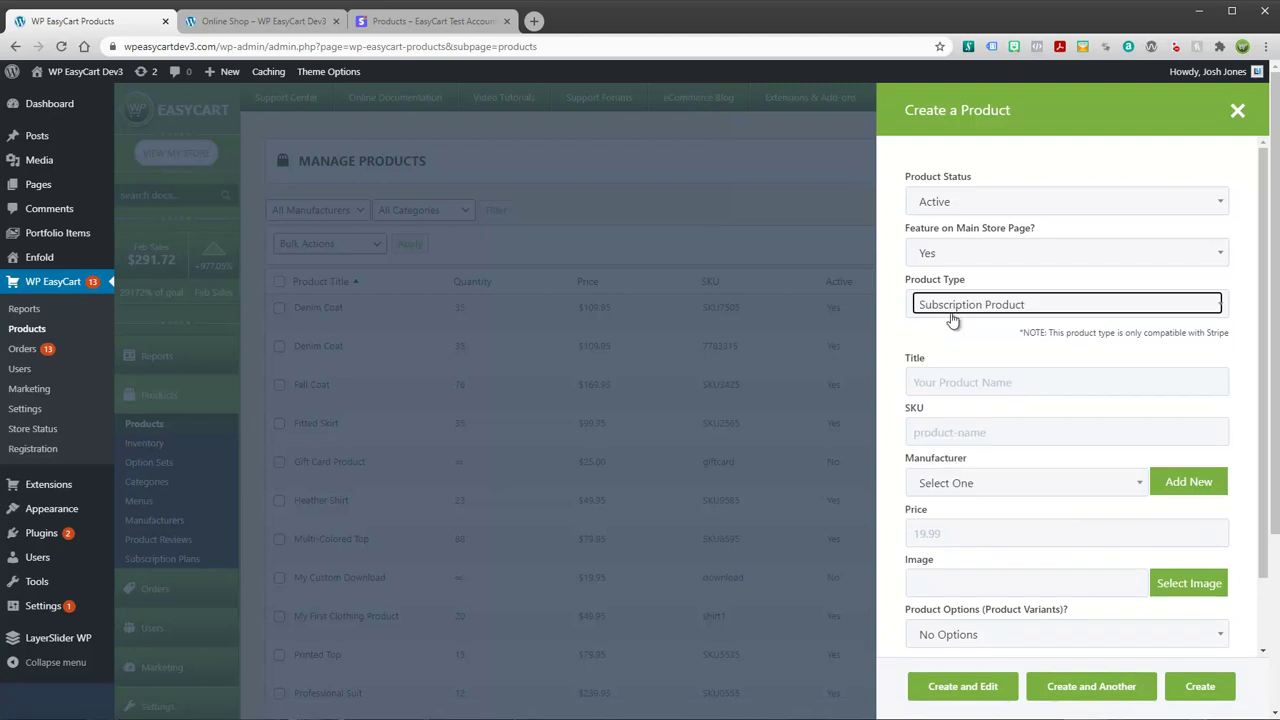
- Title the new product "A Subscription Product Test" and give it the SKU "sub-test1"
click(989, 380)
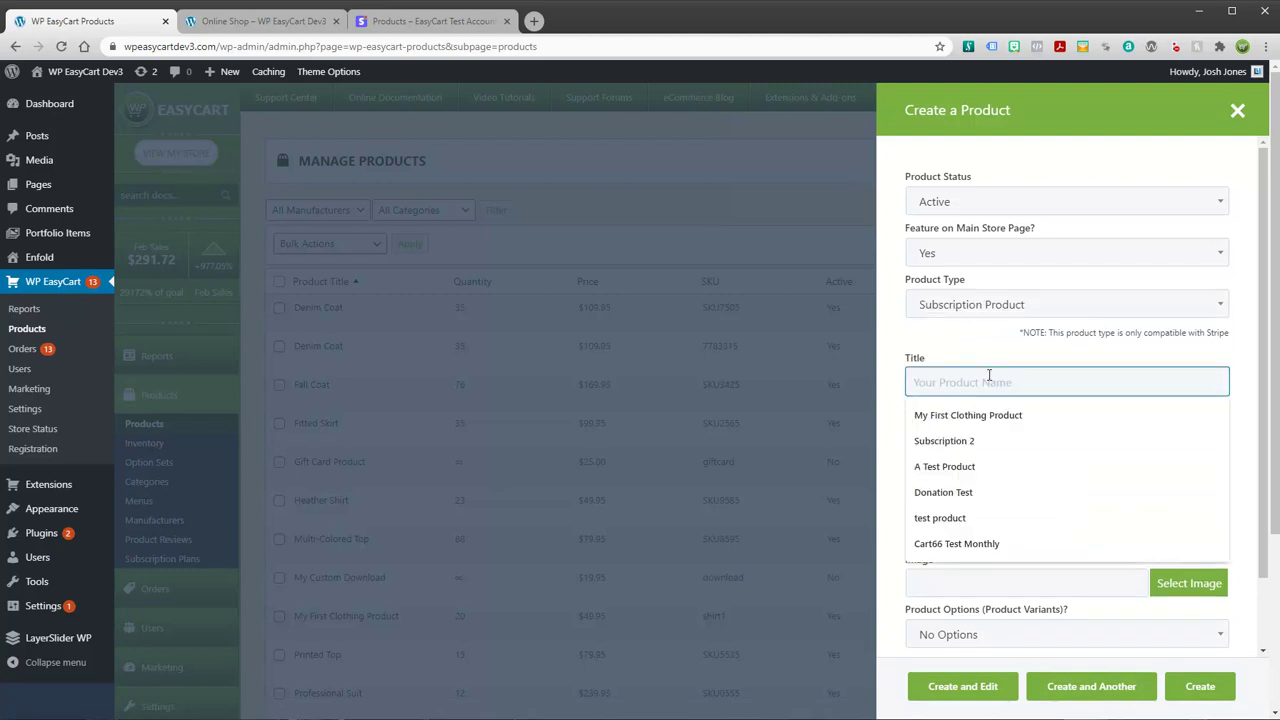
text(A Subscri)
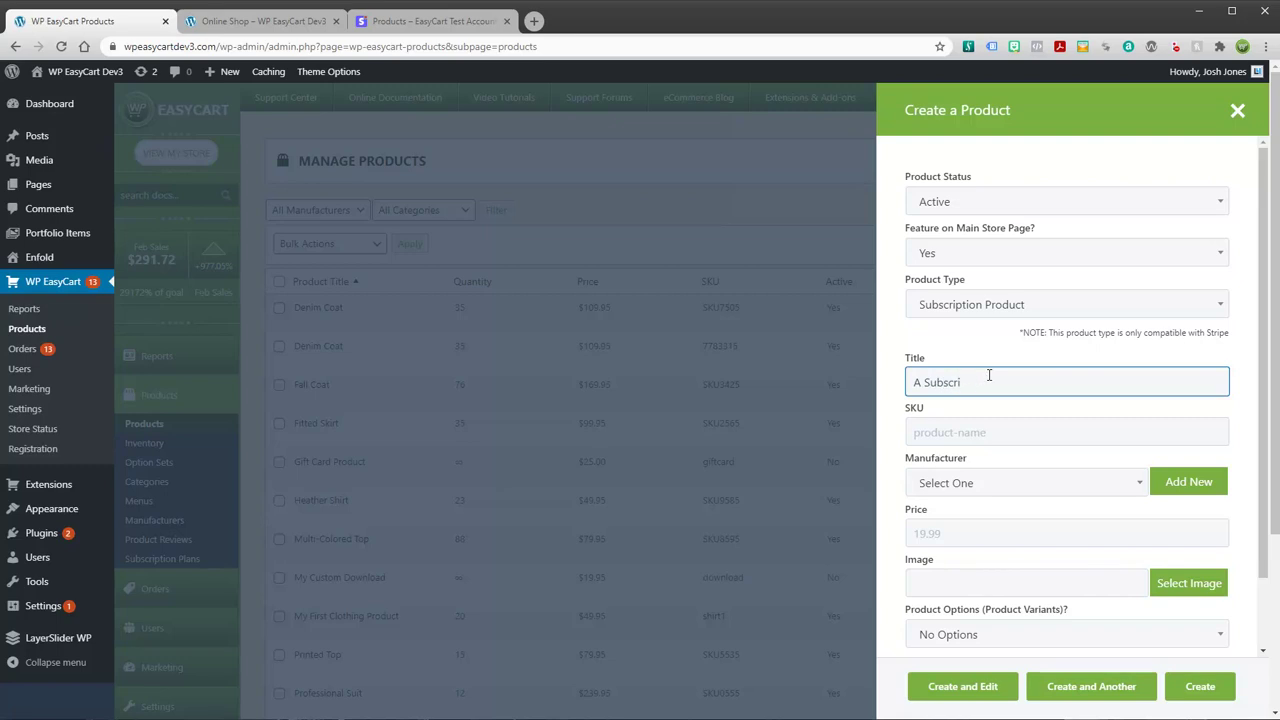
text(tption Product)
click(984, 434)
text(j)
key(BackSpace)
text(sub-test1)
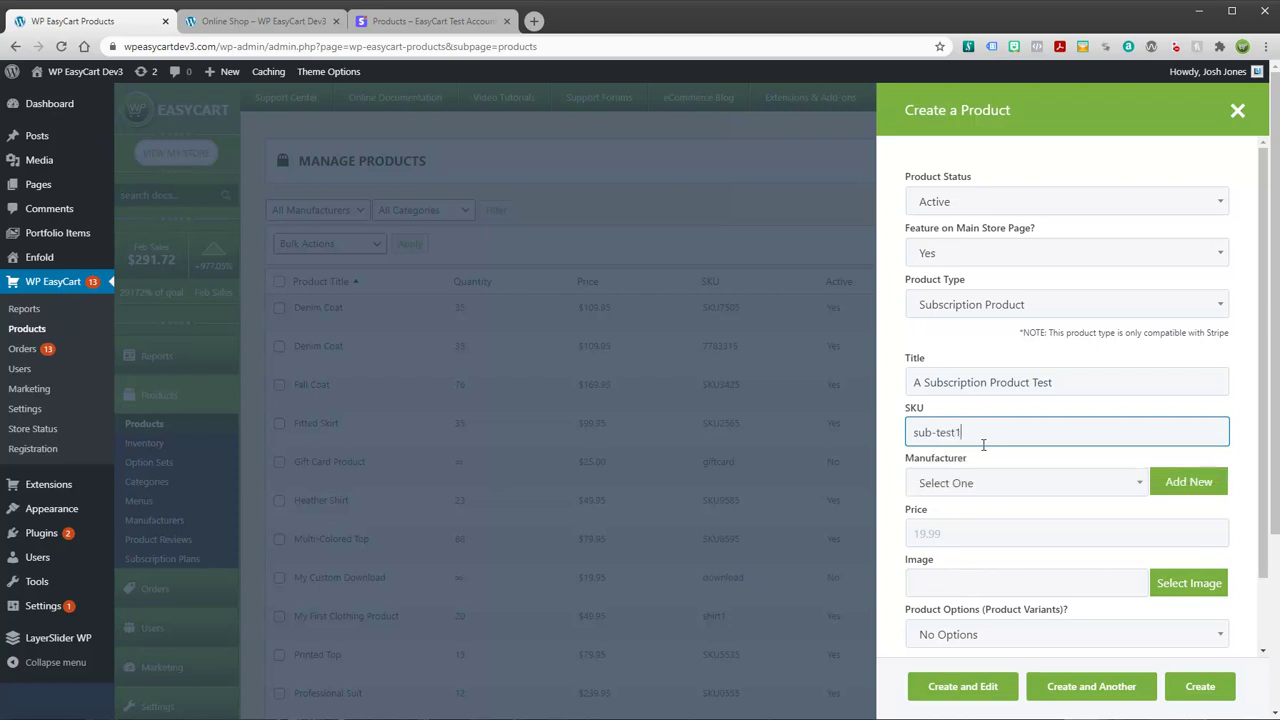
- Choose WP EasyCart as the product's manufacturer and set the price to 30.00
click(971, 500)
click(950, 608)
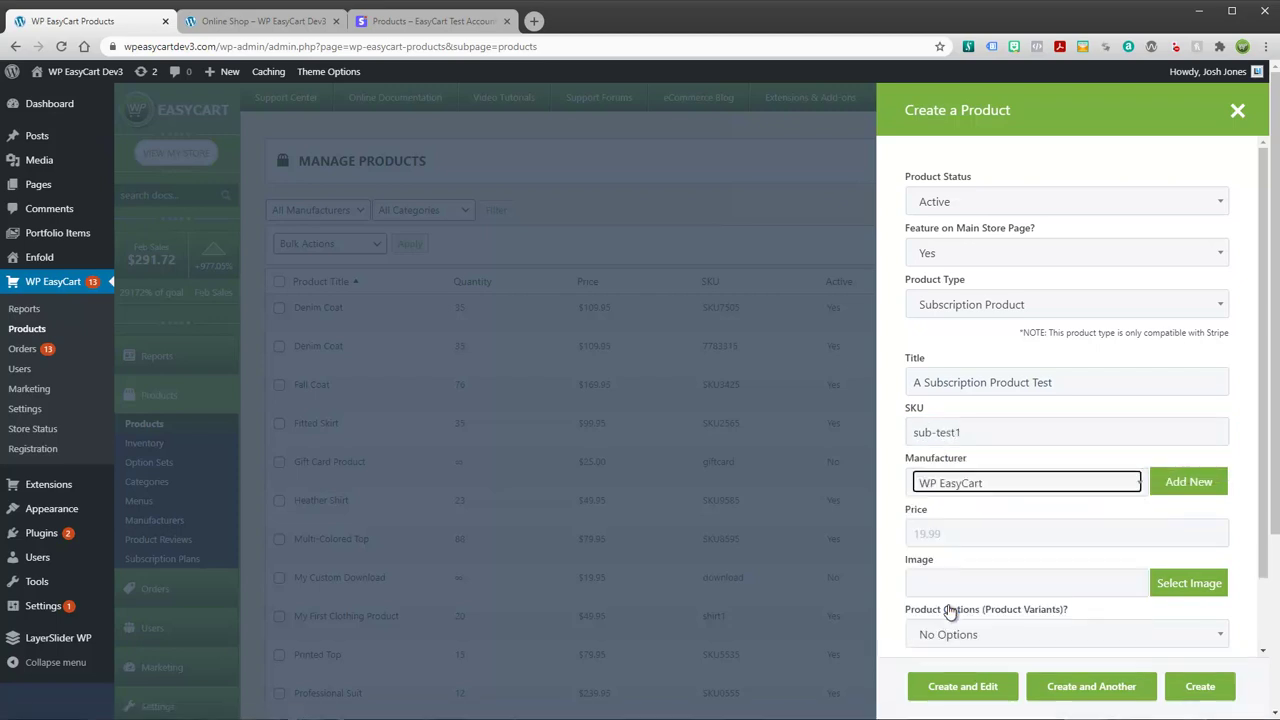
click(930, 534)
text(30.00)
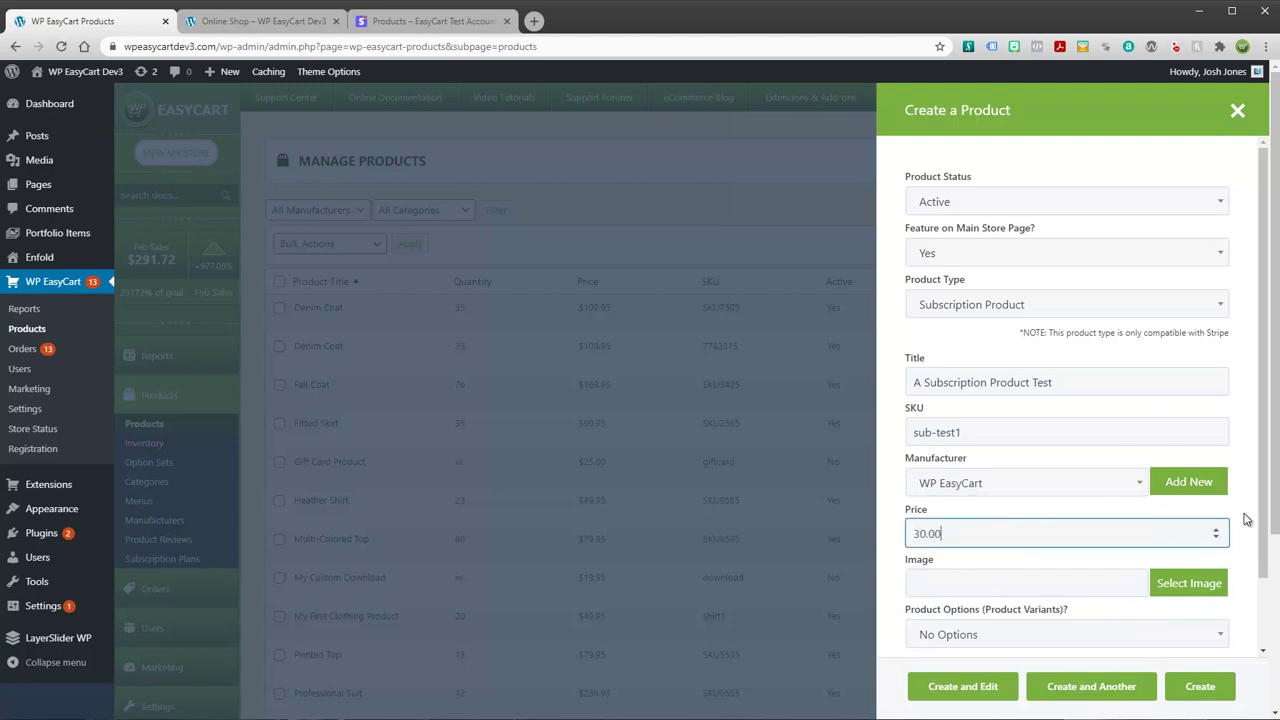
- Use sell-like-a-pro.jpg from the media library as the product image and create the product, opening it for editing
click(1183, 592)
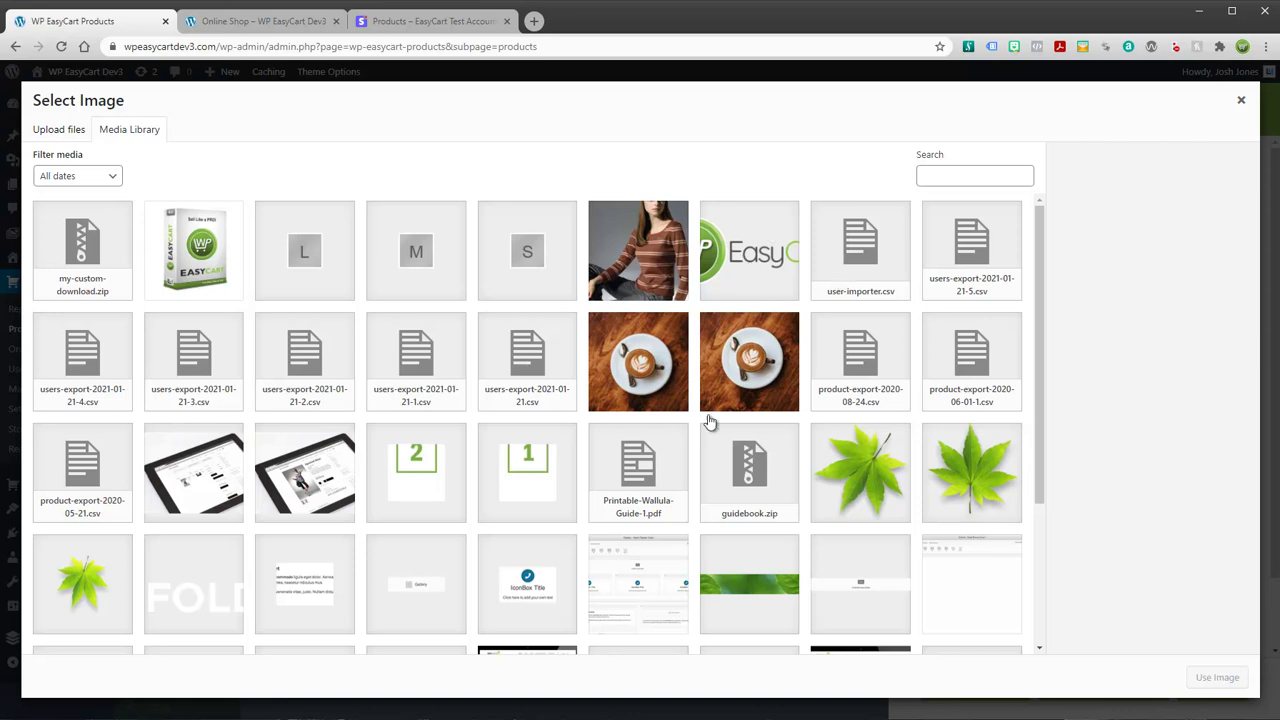
click(212, 252)
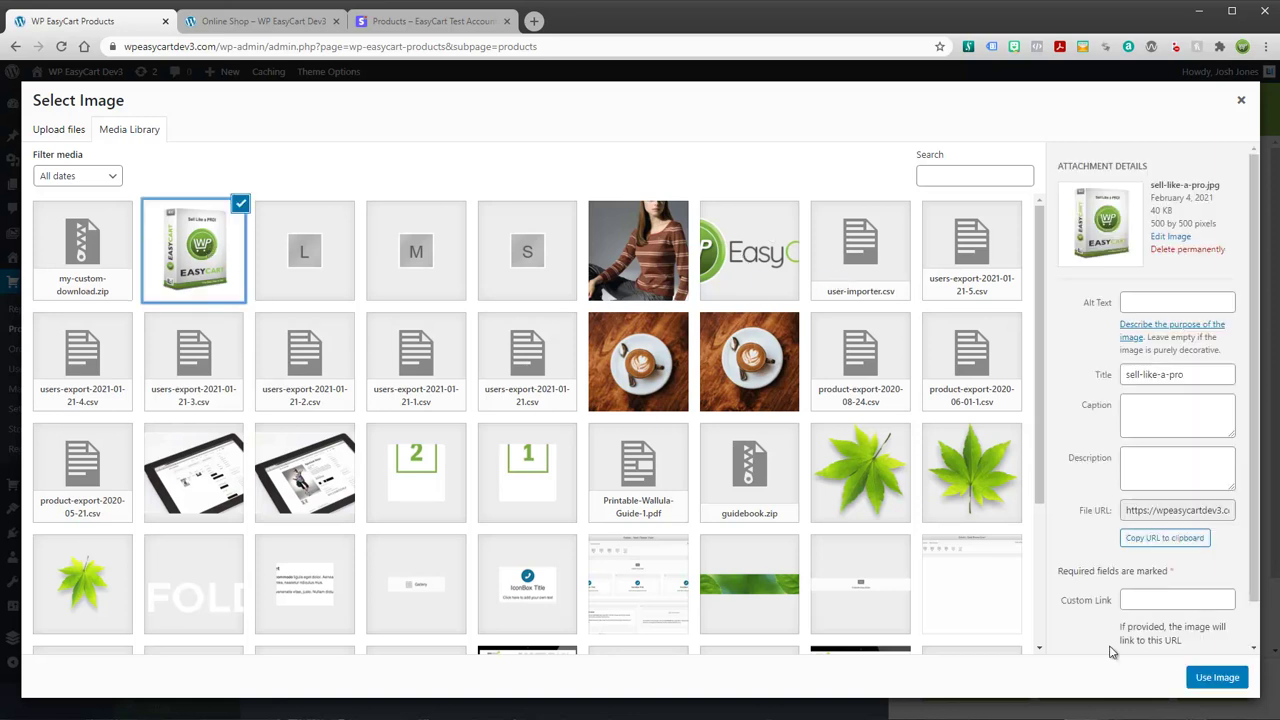
click(1215, 677)
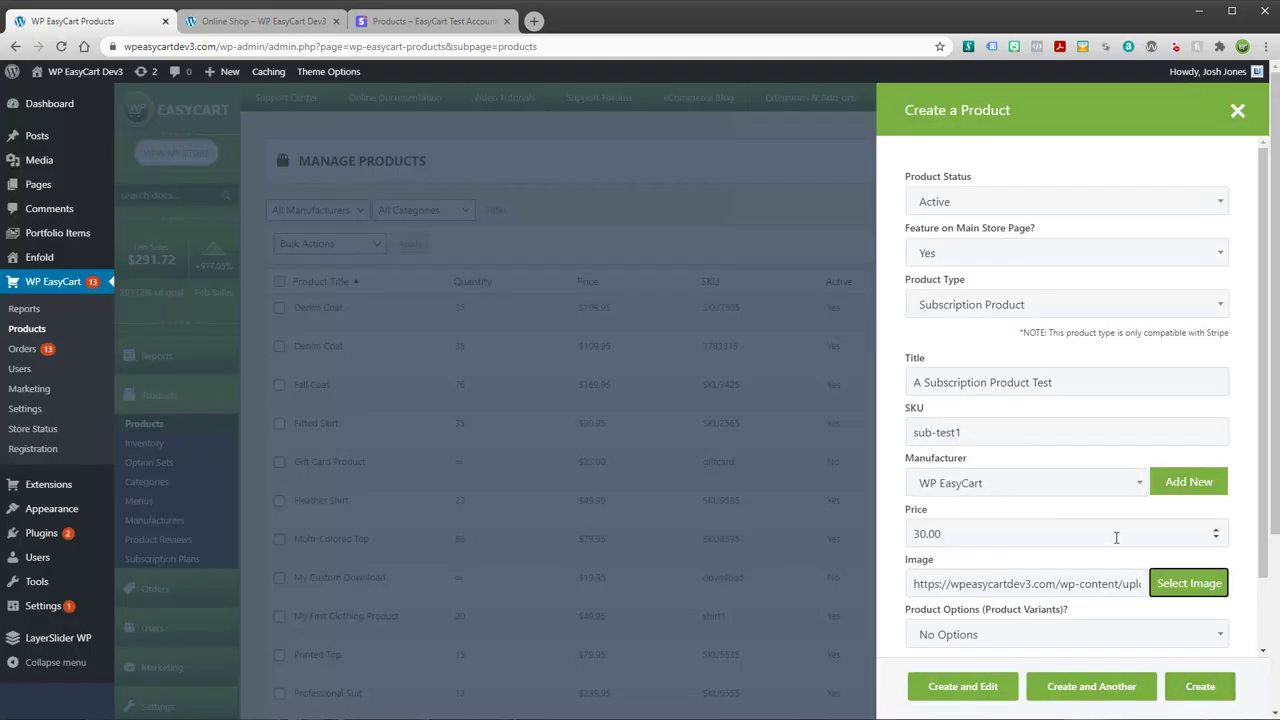
scroll(1116, 537, down, 4)
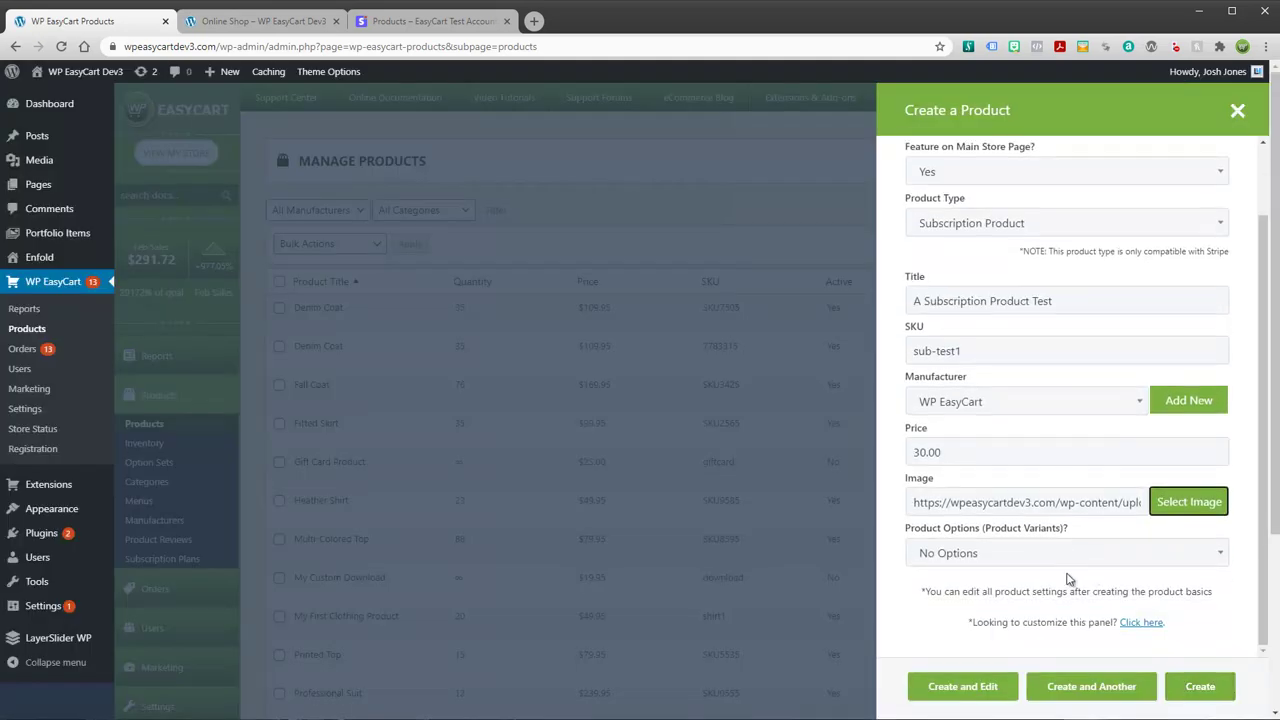
click(992, 686)
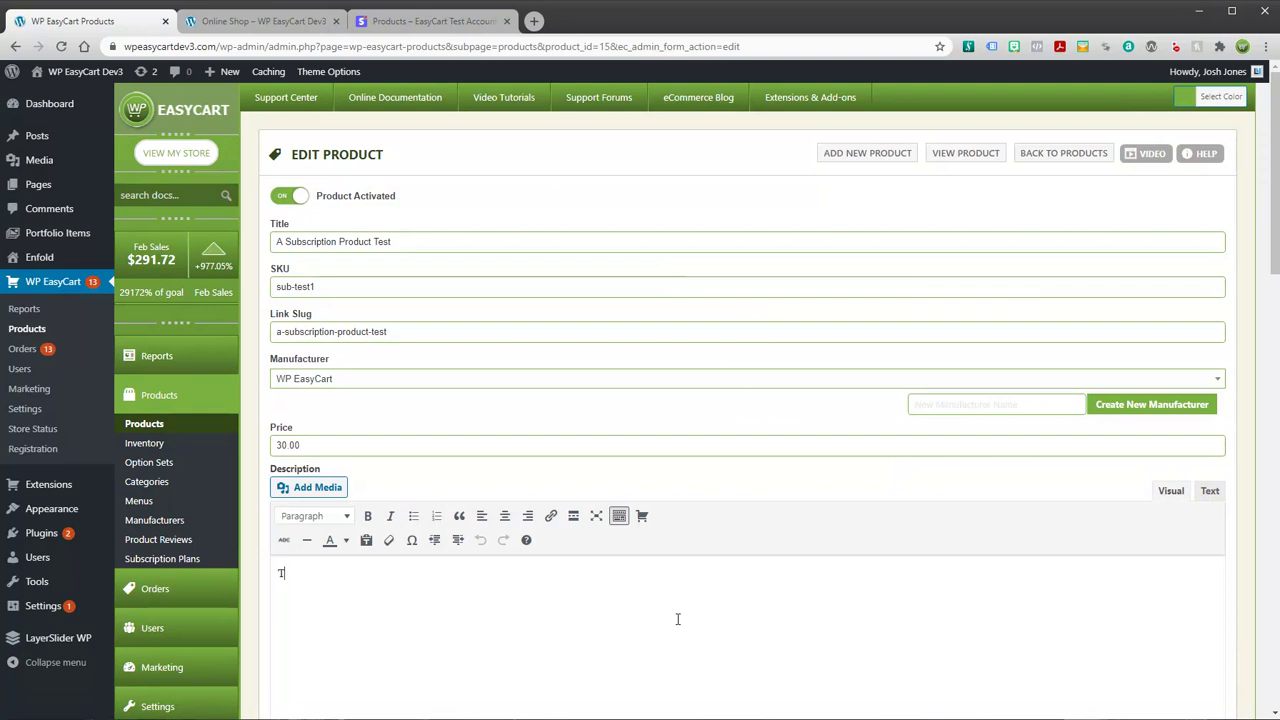
- Write the product description "This is my subscription description...." and update the product
text(his)
key(BackSpace)
key(BackSpace)
key(BackSpace)
key(BackSpace)
key(BackSpace)
text(s my subscrip[tion description....)
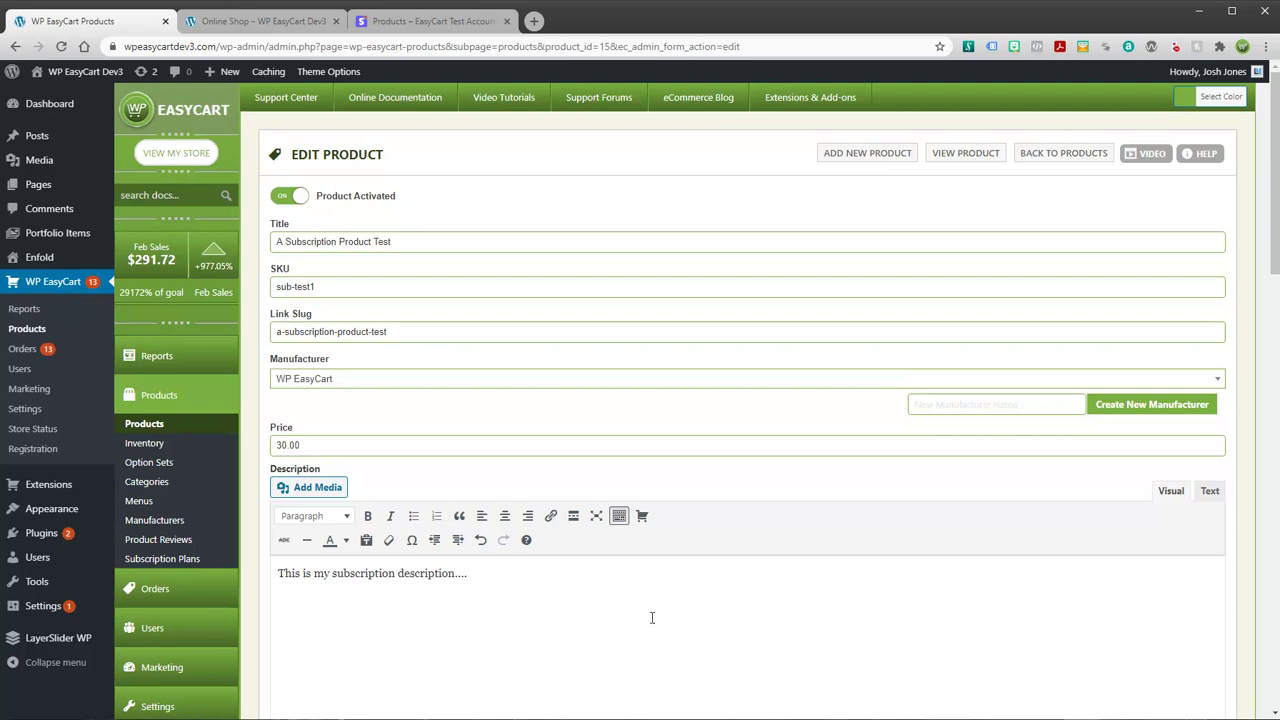
scroll(651, 618, down, 3)
click(334, 668)
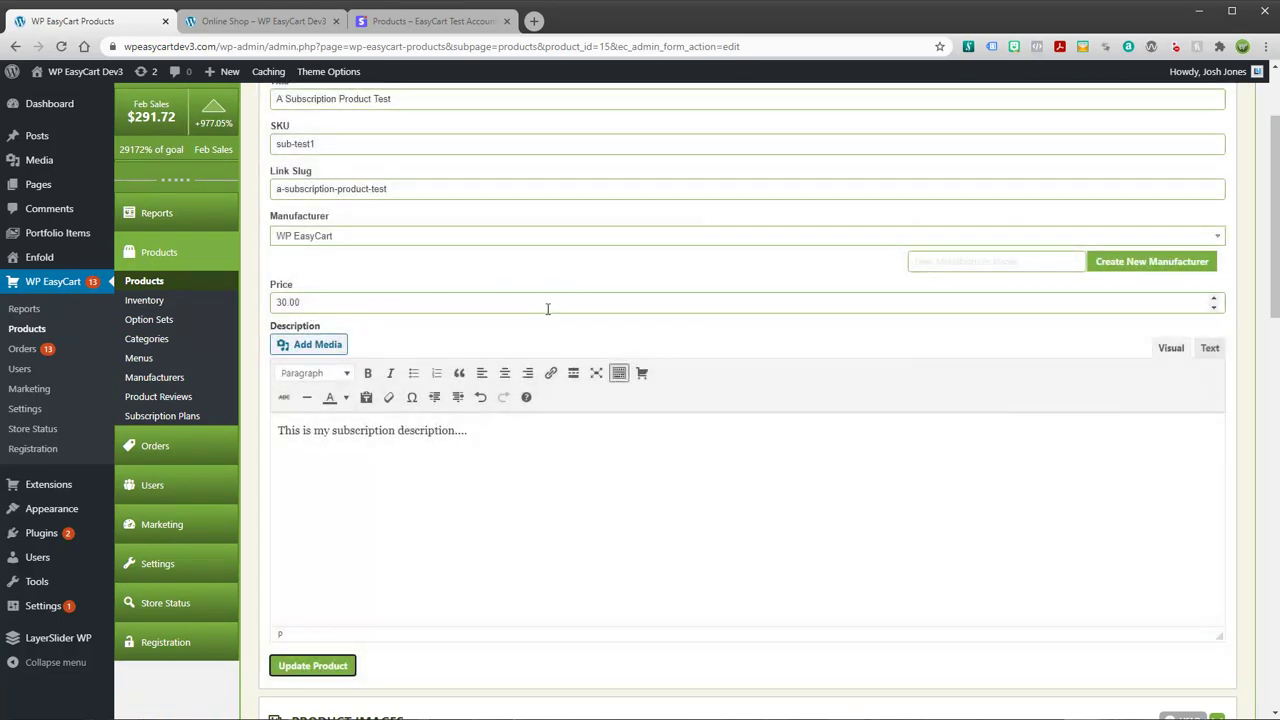
- Look through the product's additional option sections, briefly checking the shipping and packaging options
scroll(547, 308, down, 6)
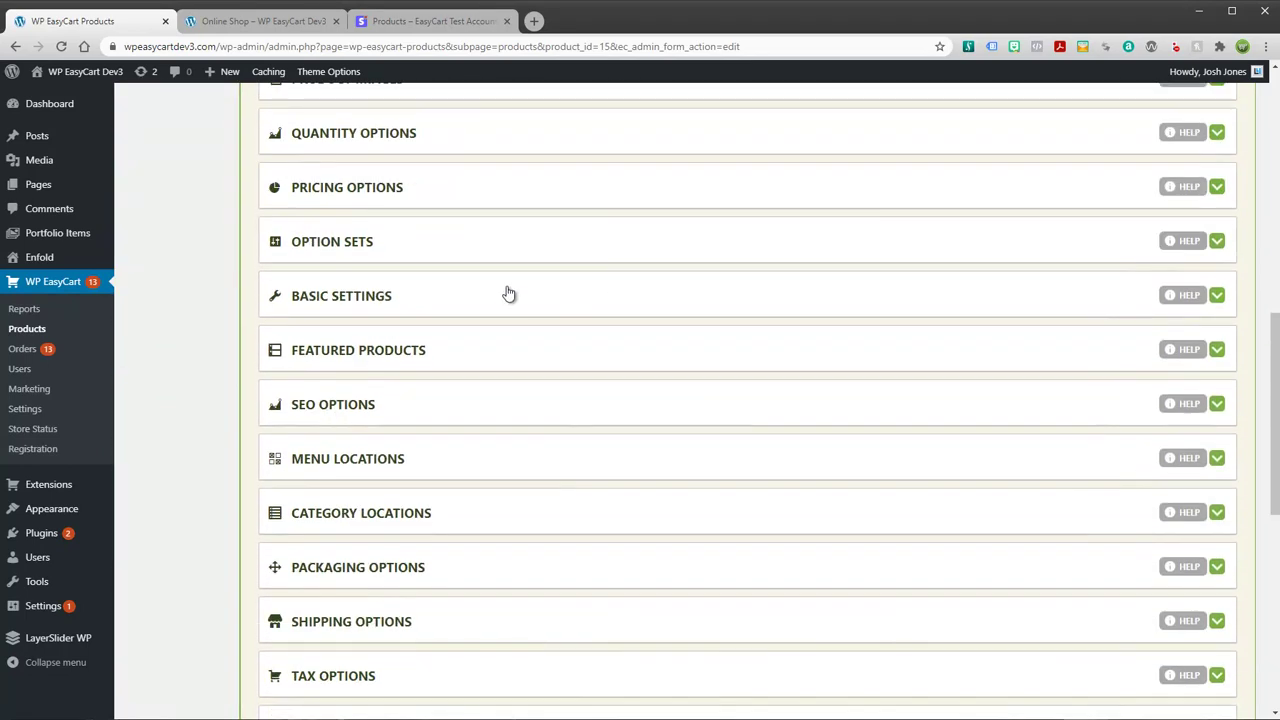
scroll(400, 260, down, 1)
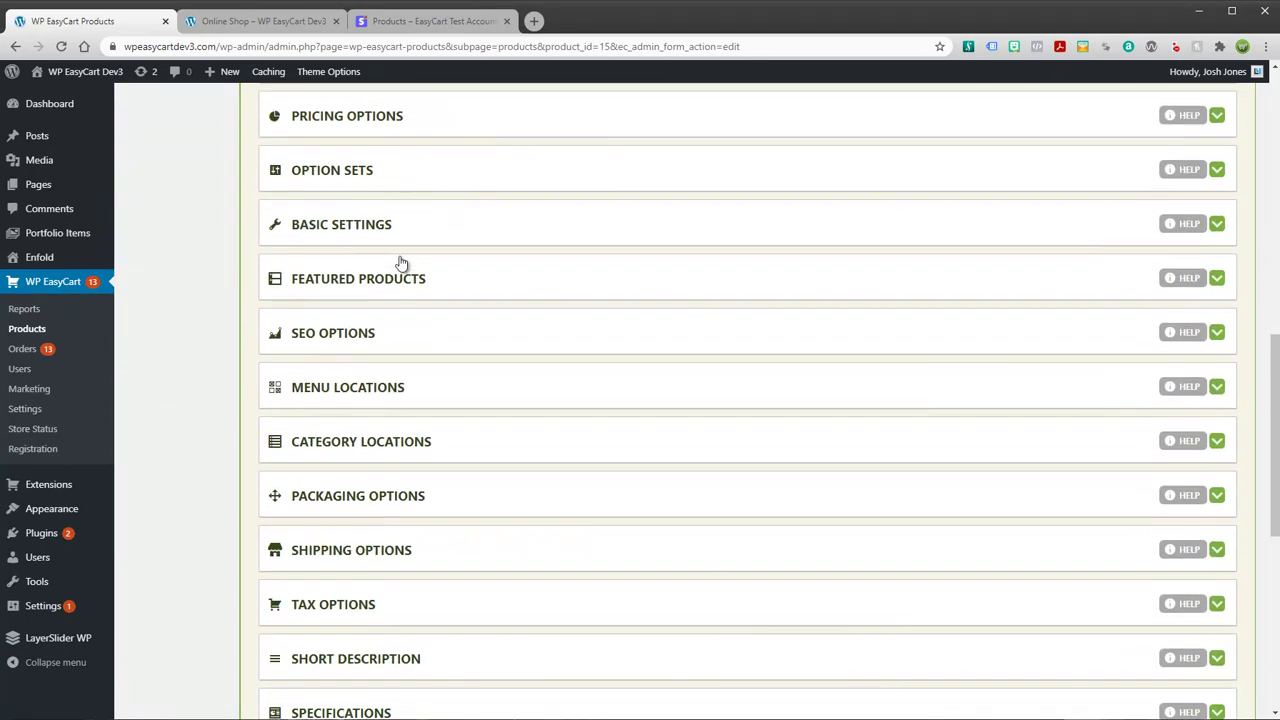
scroll(400, 262, down, 3)
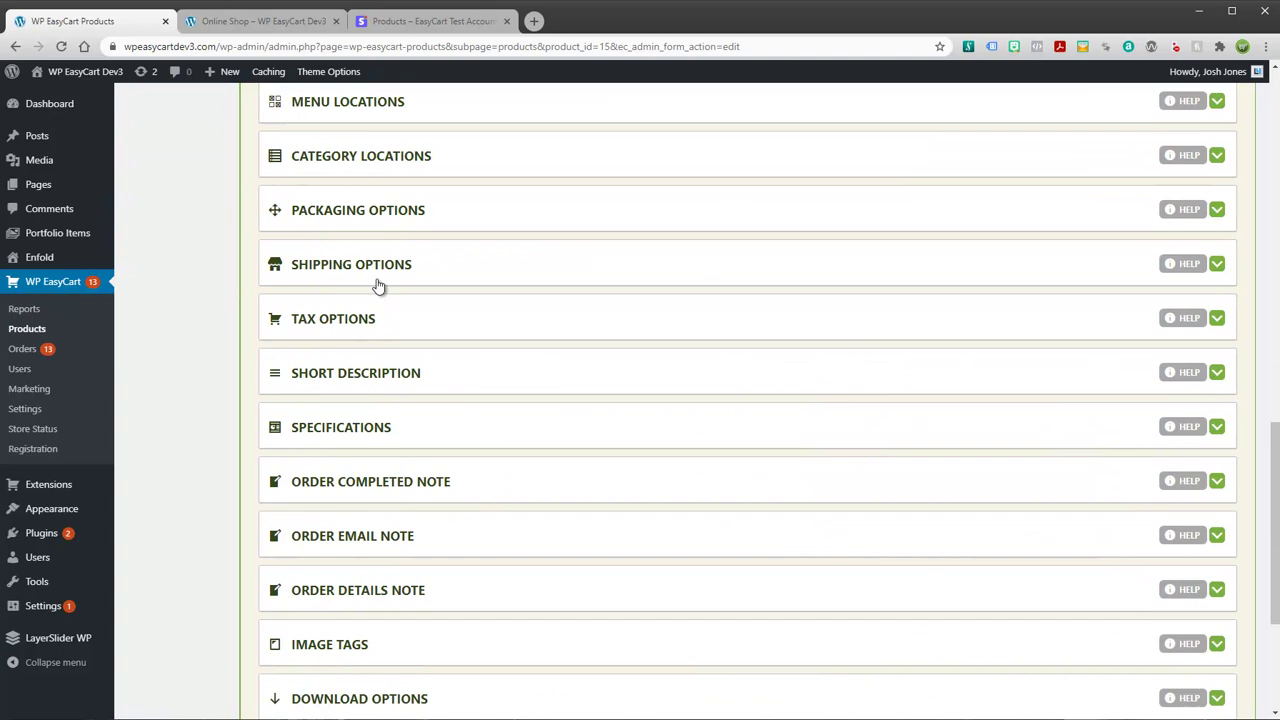
click(372, 272)
click(370, 268)
click(366, 274)
click(364, 274)
click(348, 214)
click(329, 212)
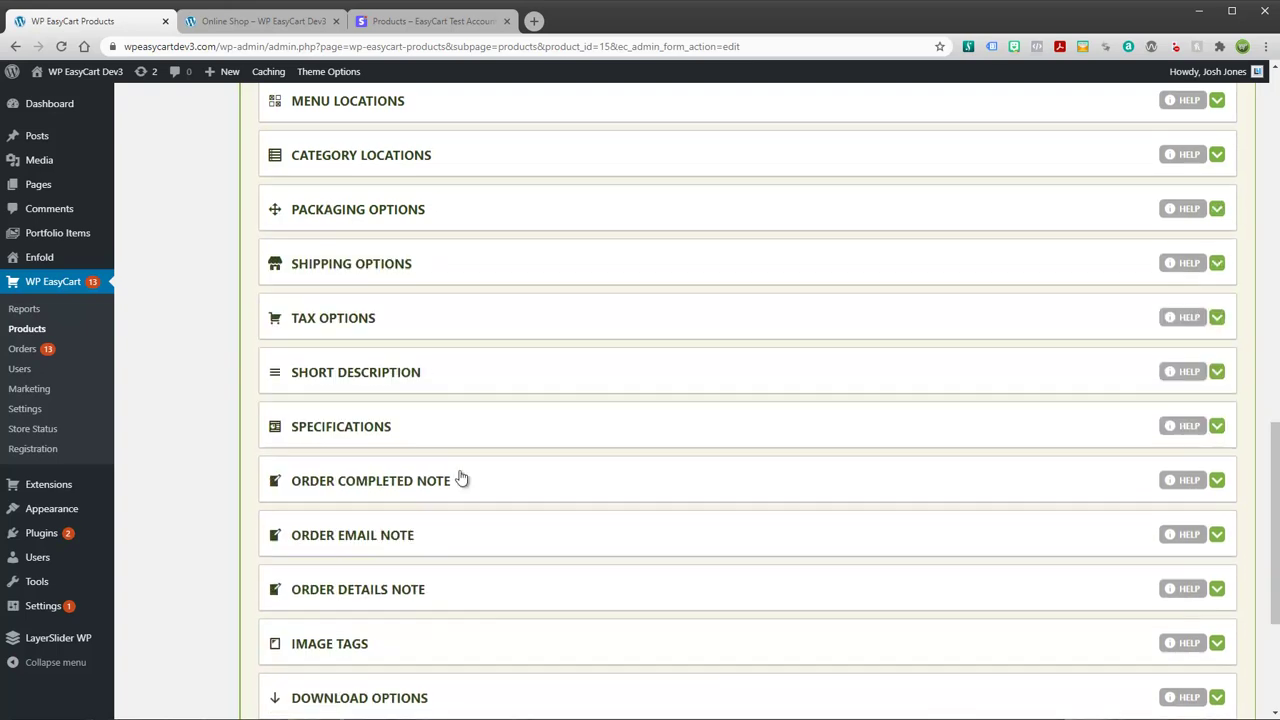
- Expand the product's Subscription Options section to show its billing settings
scroll(460, 477, down, 3)
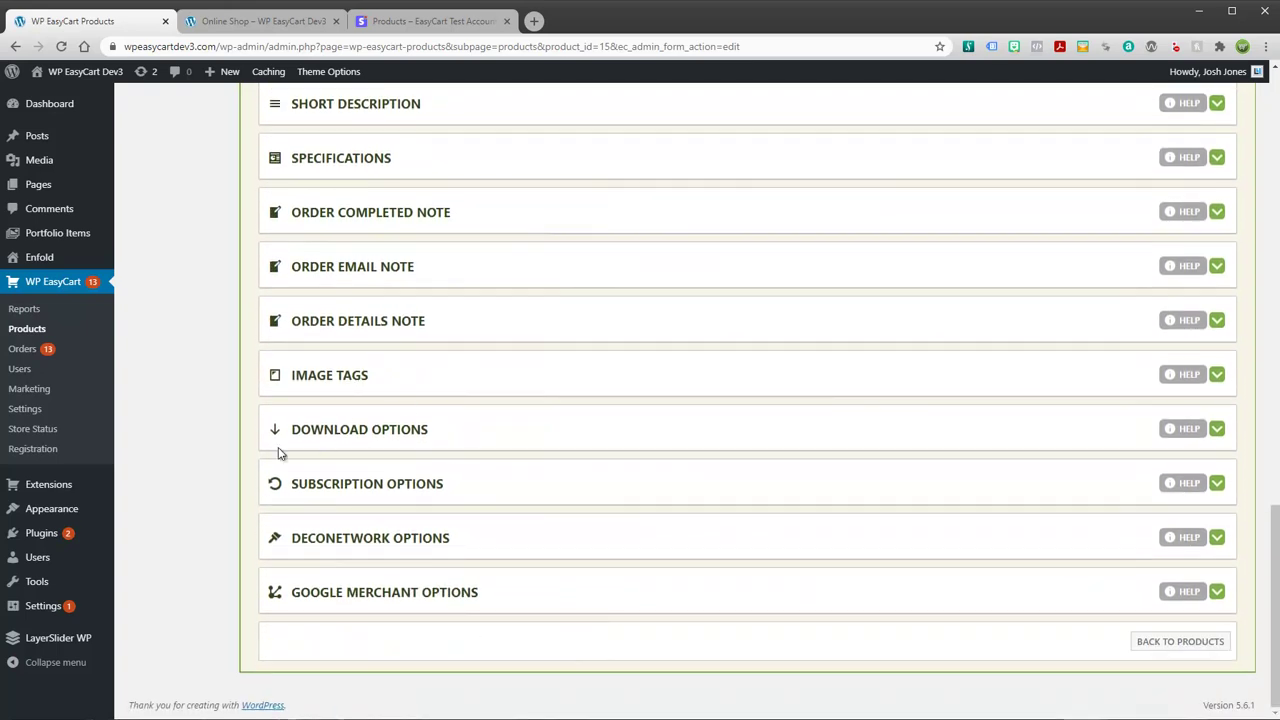
click(470, 486)
scroll(519, 485, down, 3)
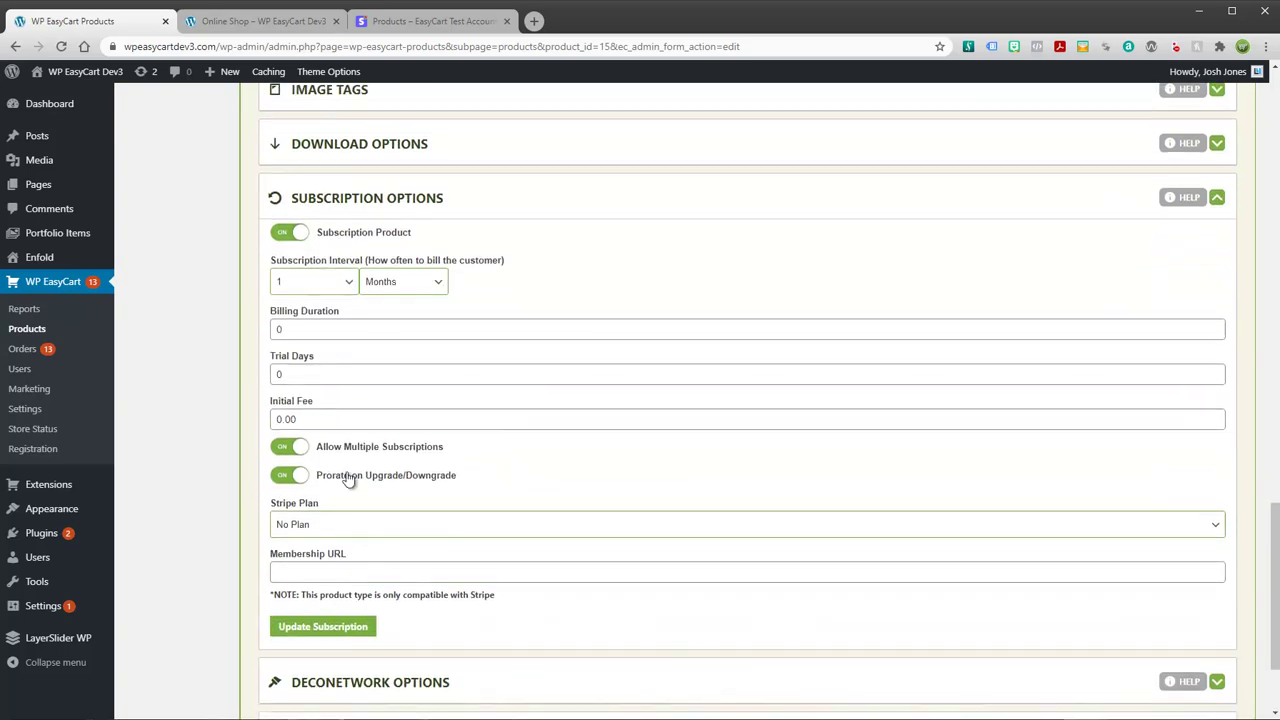
- Switch the Subscription Product setting off and back on, and review the subscription fields
click(290, 238)
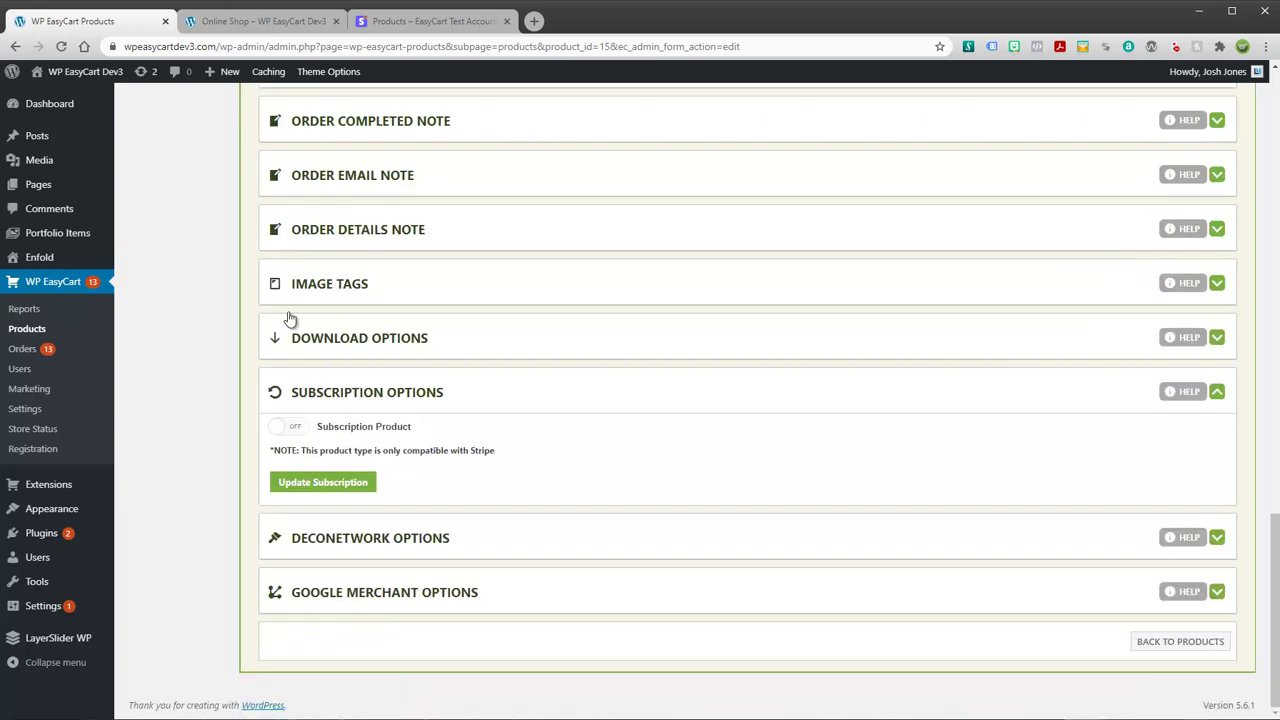
click(287, 432)
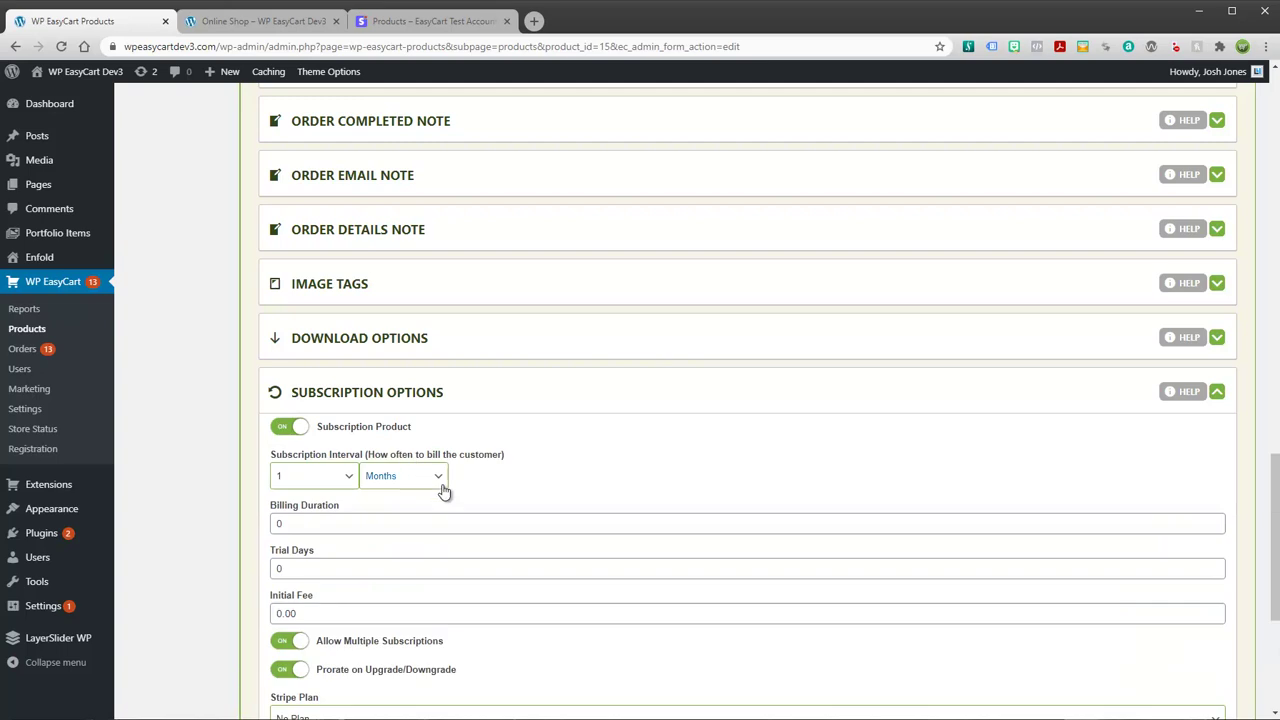
scroll(654, 480, down, 2)
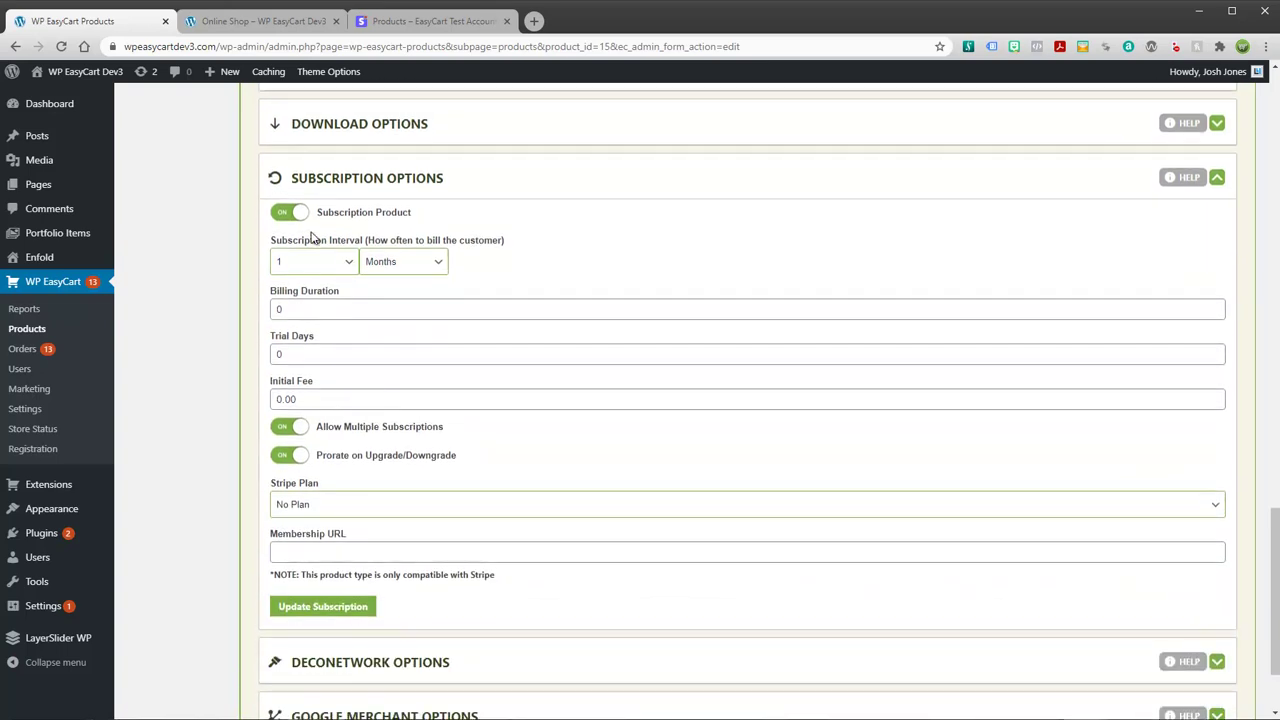
- Try a subscription interval of 2 months, and set the interval back to 1 month
click(343, 264)
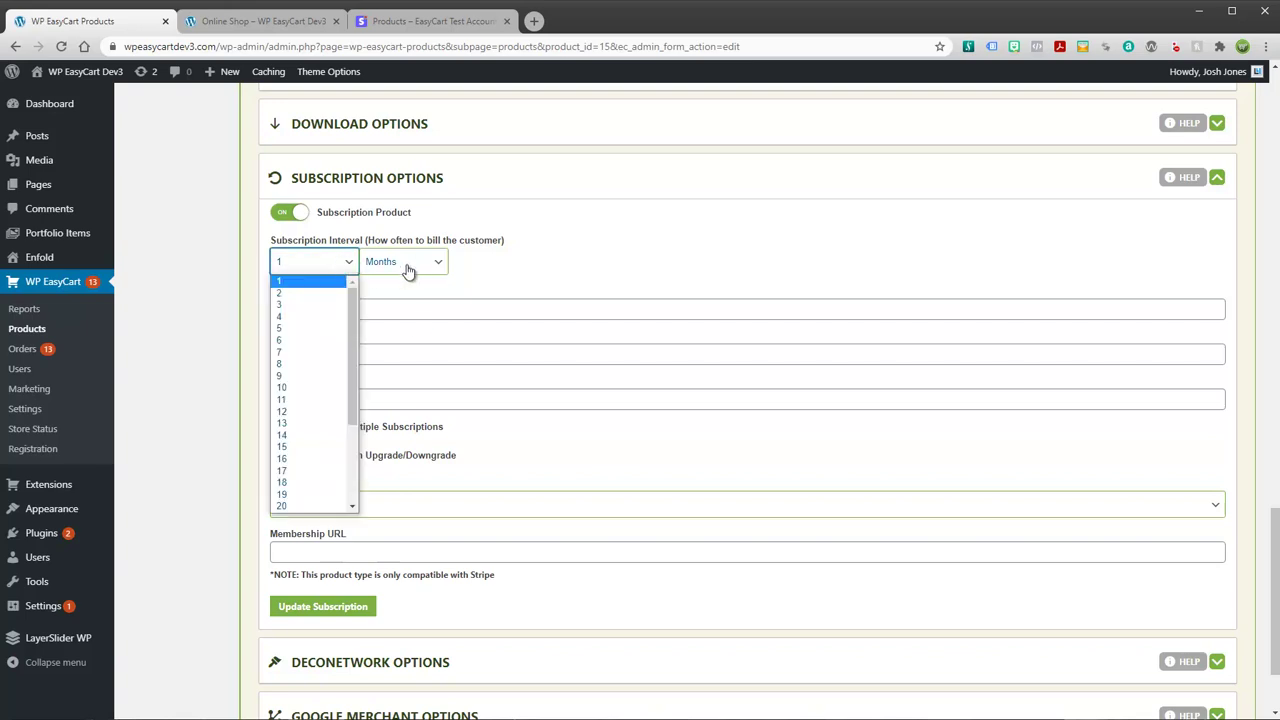
click(302, 282)
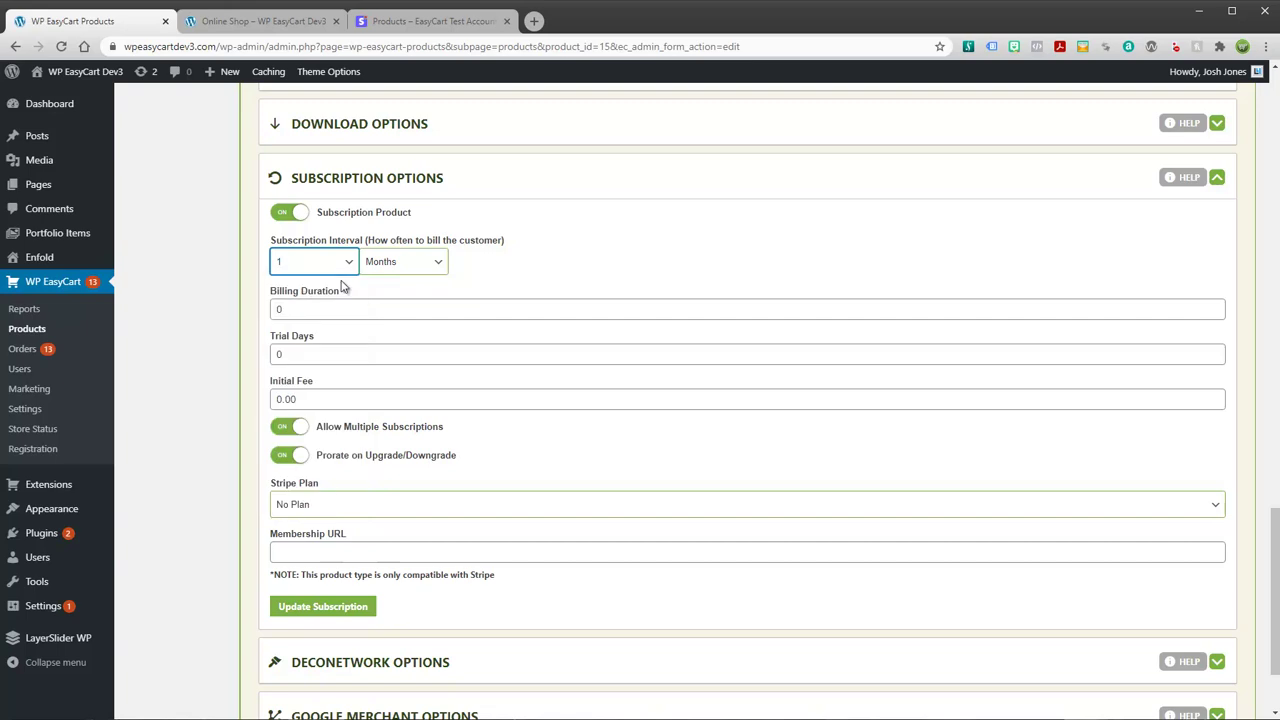
click(345, 264)
click(309, 297)
click(343, 266)
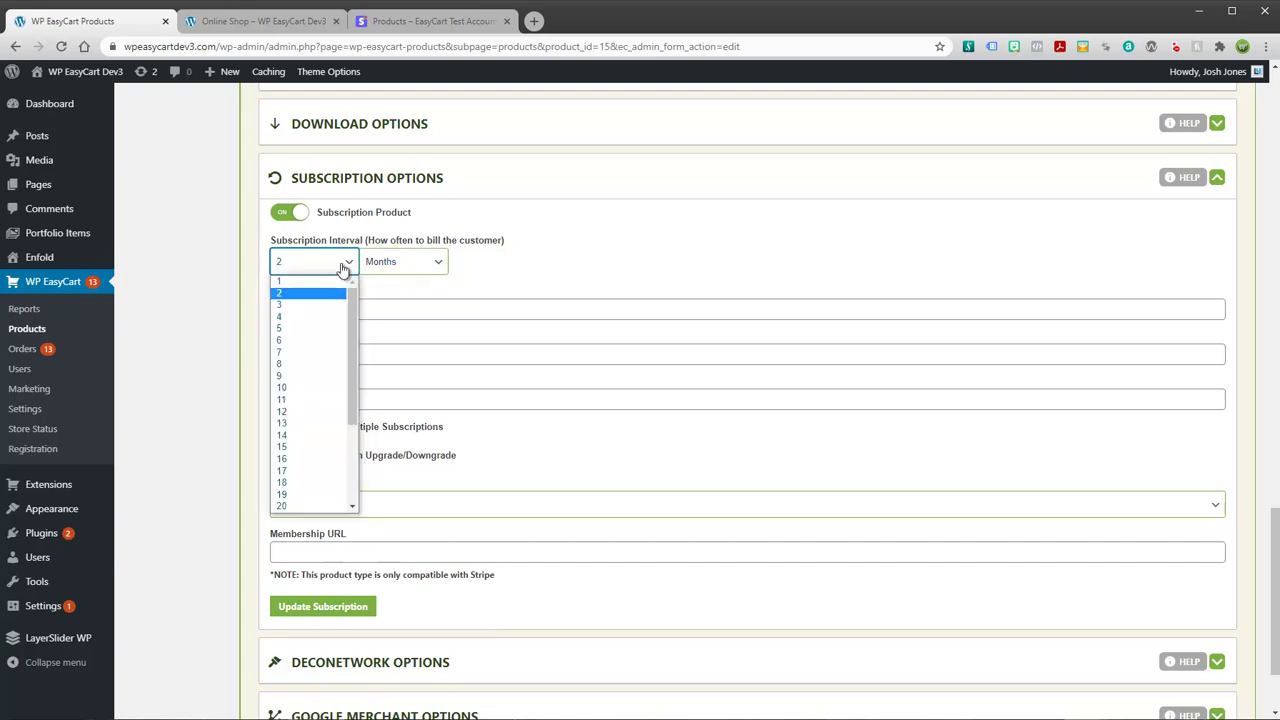
click(345, 265)
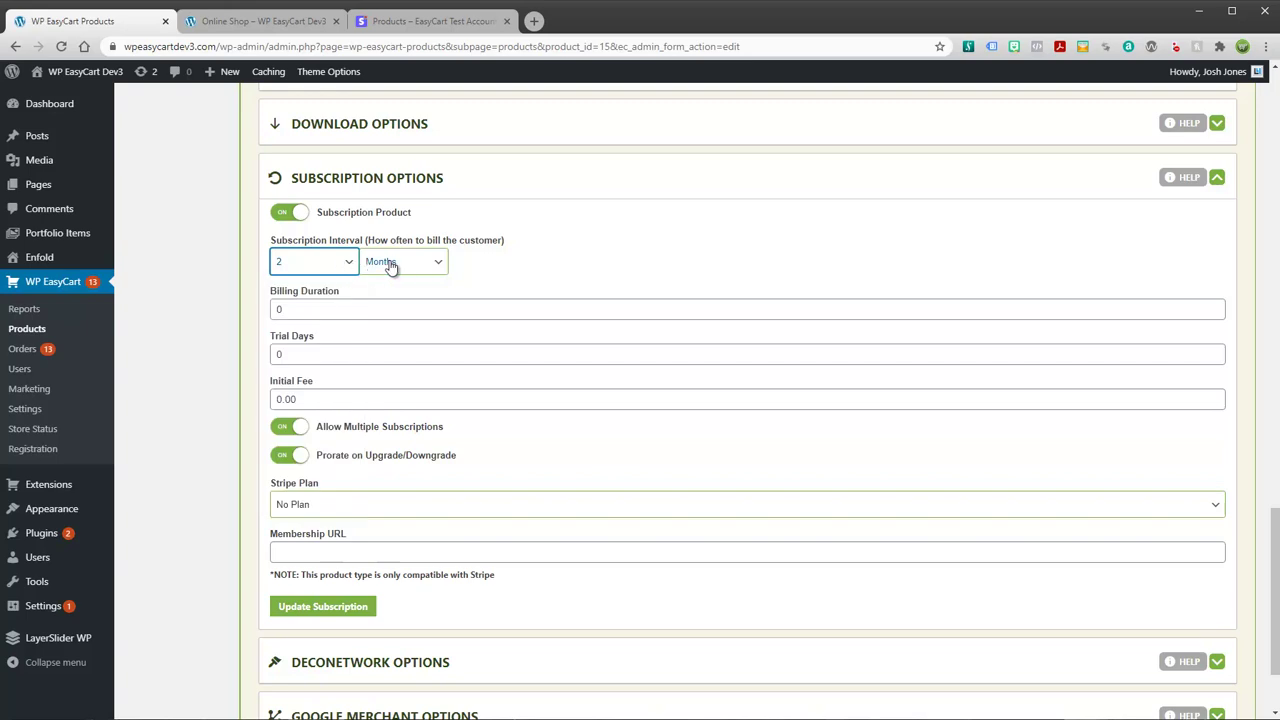
click(565, 260)
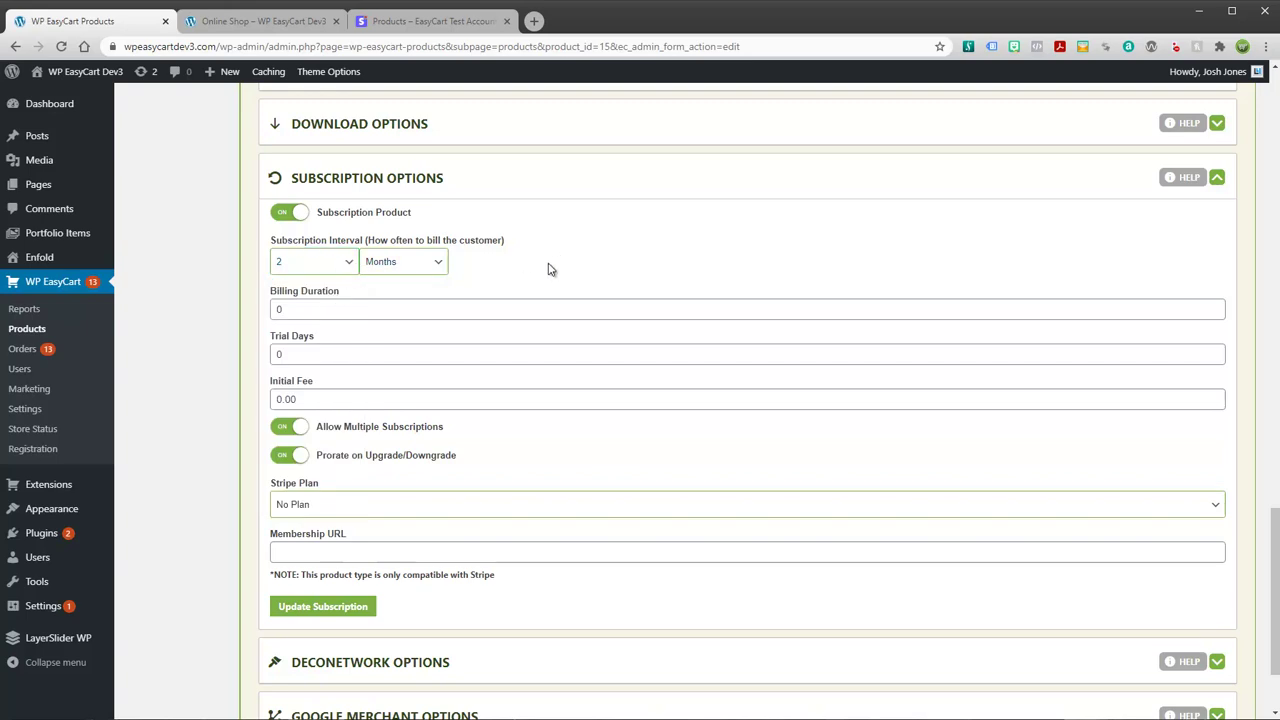
click(345, 268)
click(330, 278)
- Try a billing duration of 12 and return it to 0
drag(286, 312, 252, 320)
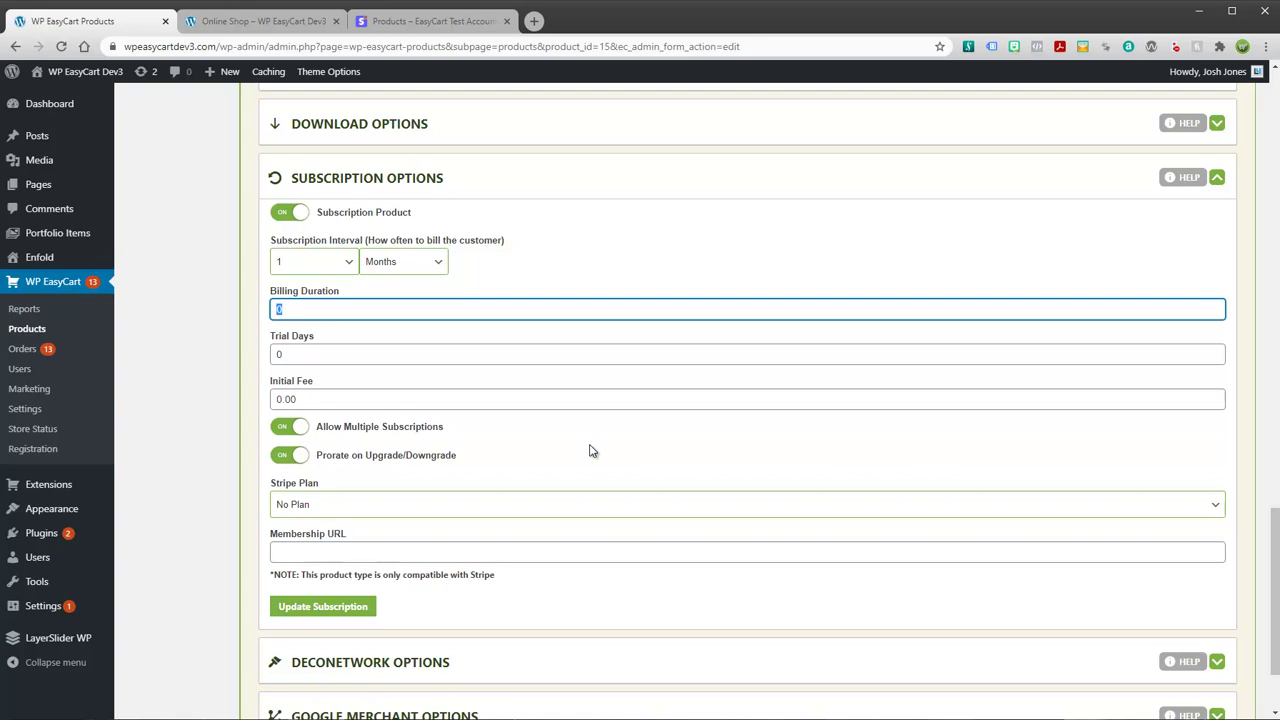
text(12)
click(459, 360)
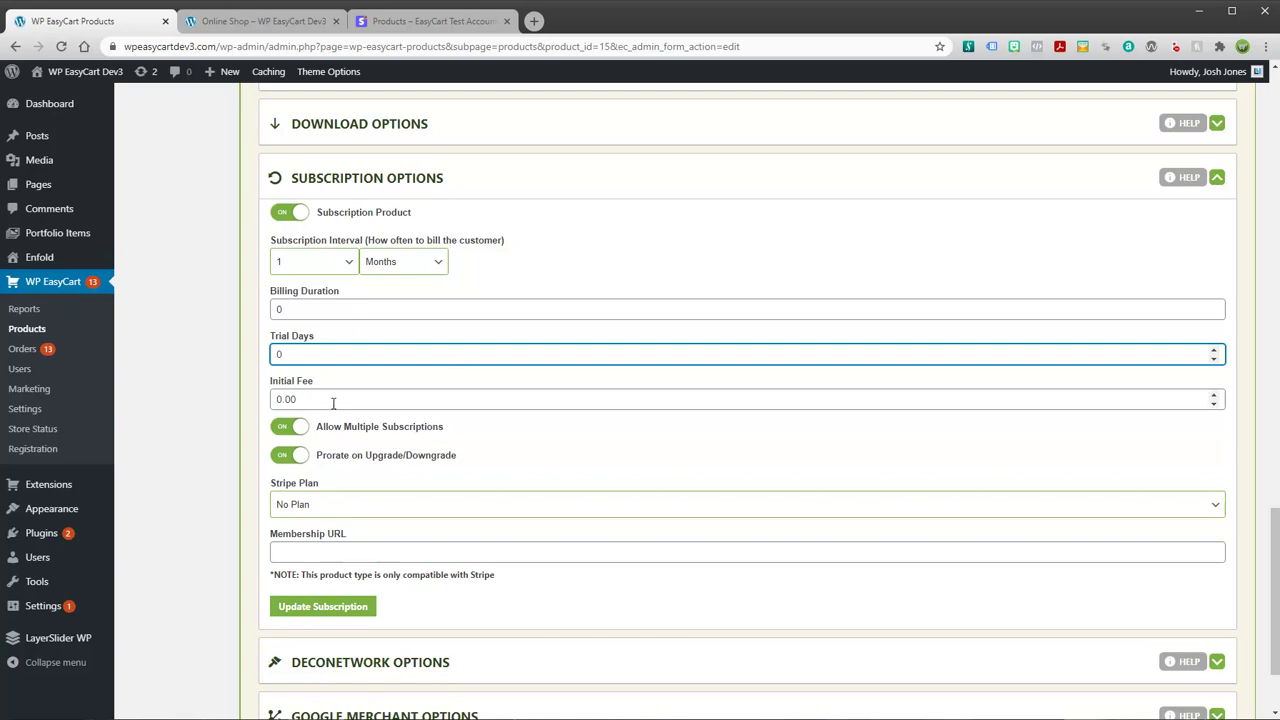
- Try an initial fee of 5.00, compare it with the product price, and reset the fee to 0
key(Tab)
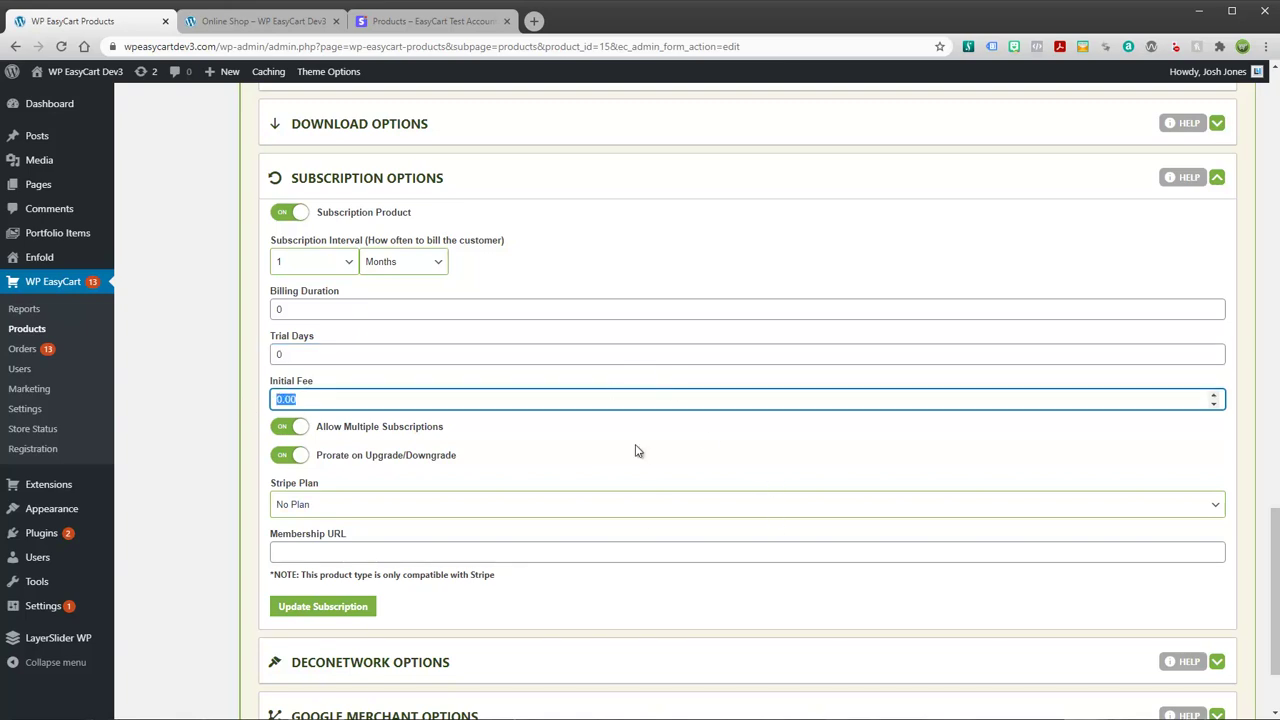
text(5.0)
scroll(640, 437, up, 20)
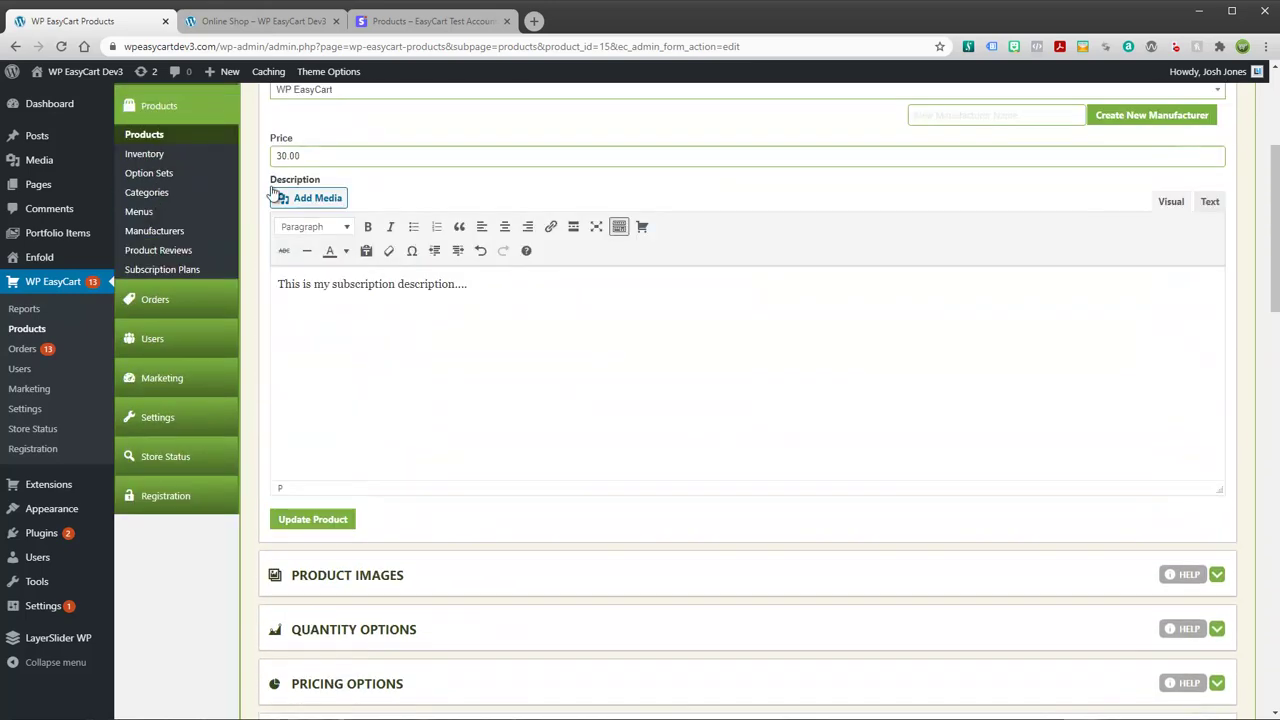
scroll(362, 530, down, 10)
scroll(362, 533, down, 7)
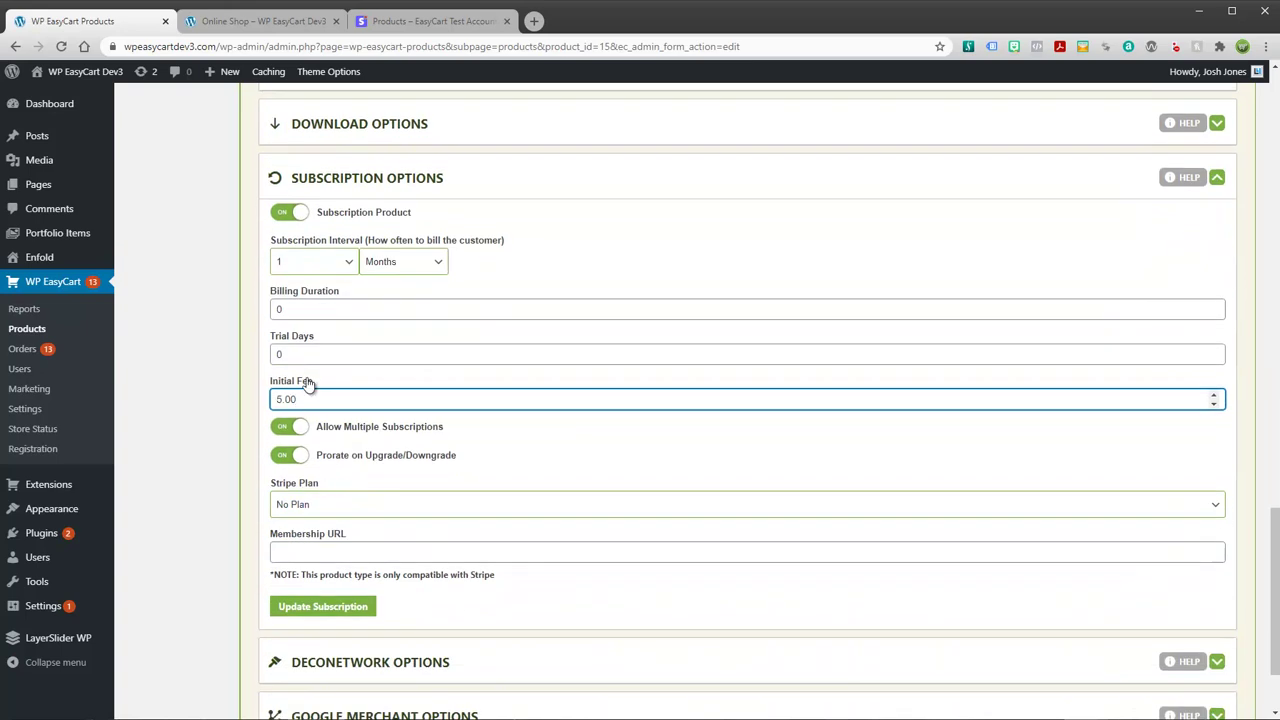
drag(306, 401, 252, 401)
text(0)
click(616, 466)
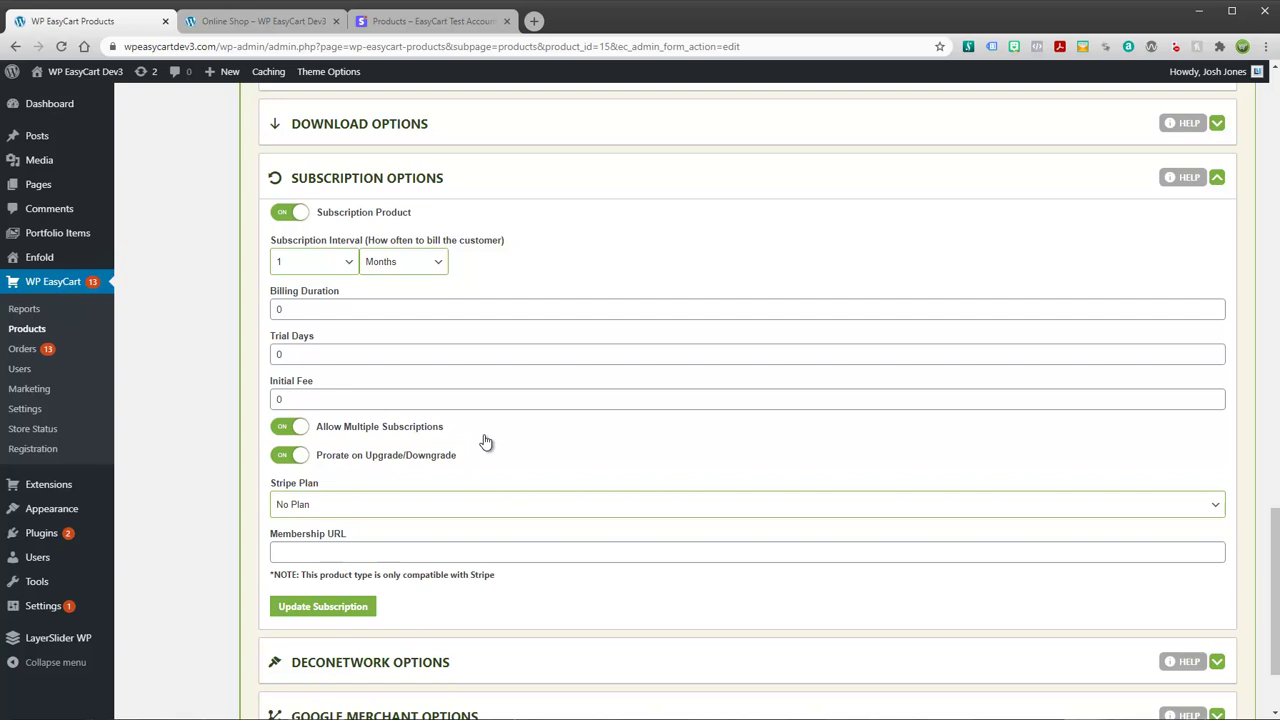
- Switch the Allow Multiple Subscriptions setting off and back on
click(292, 430)
click(292, 430)
click(298, 430)
click(298, 434)
- Check the available Stripe Plan choices, keeping No Plan, and review the remaining subscription settings
click(310, 507)
click(308, 512)
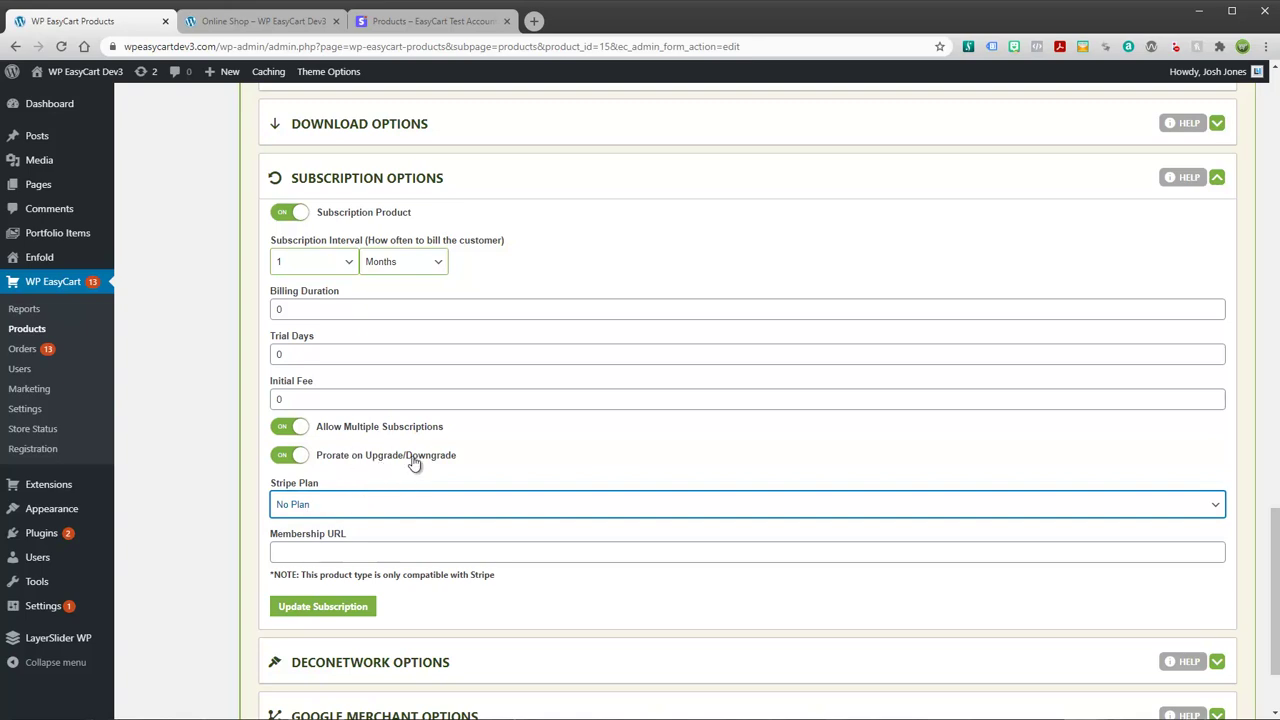
scroll(452, 491, up, 1)
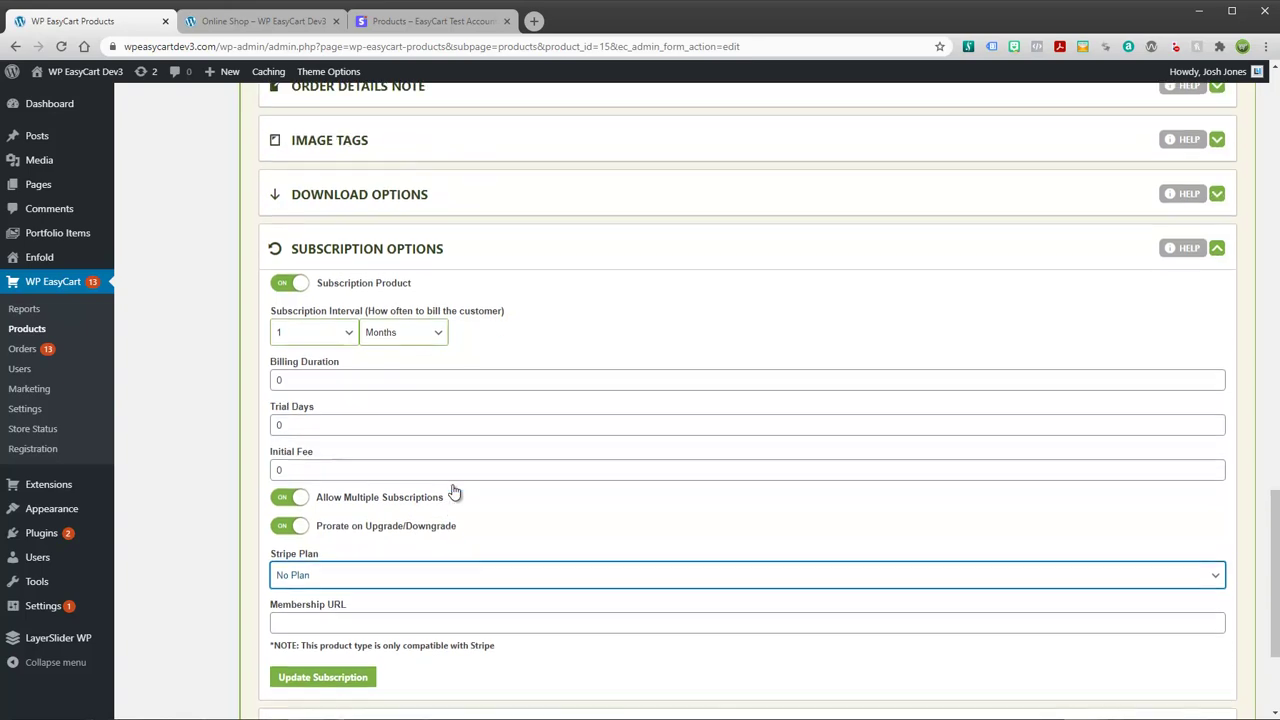
scroll(374, 531, down, 2)
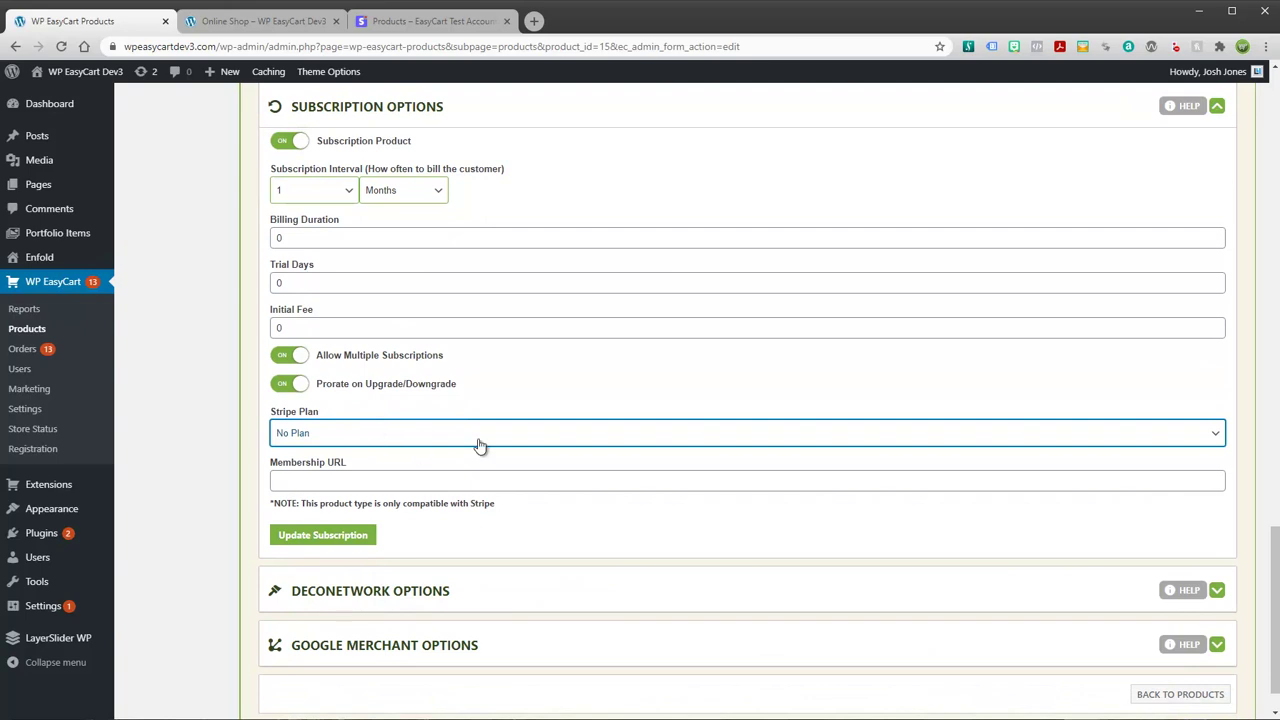
- Leave the Membership URL empty and save the subscription options
click(346, 482)
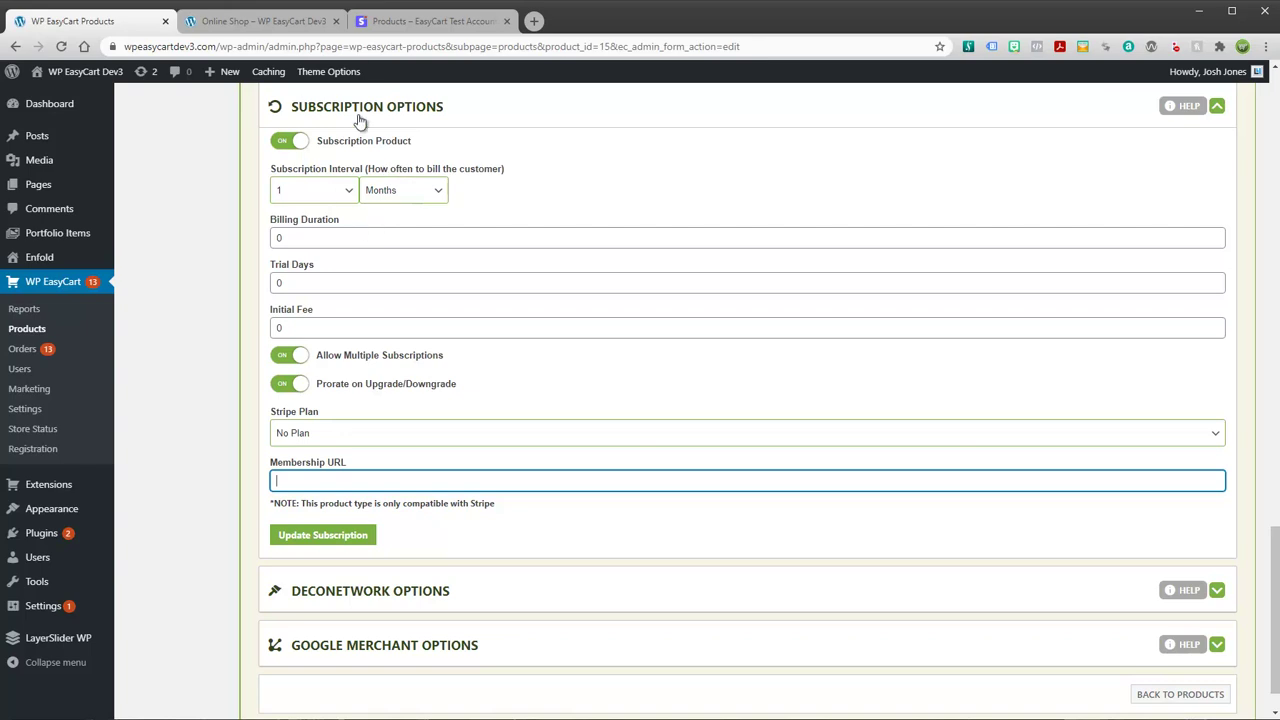
scroll(322, 231, up, 1)
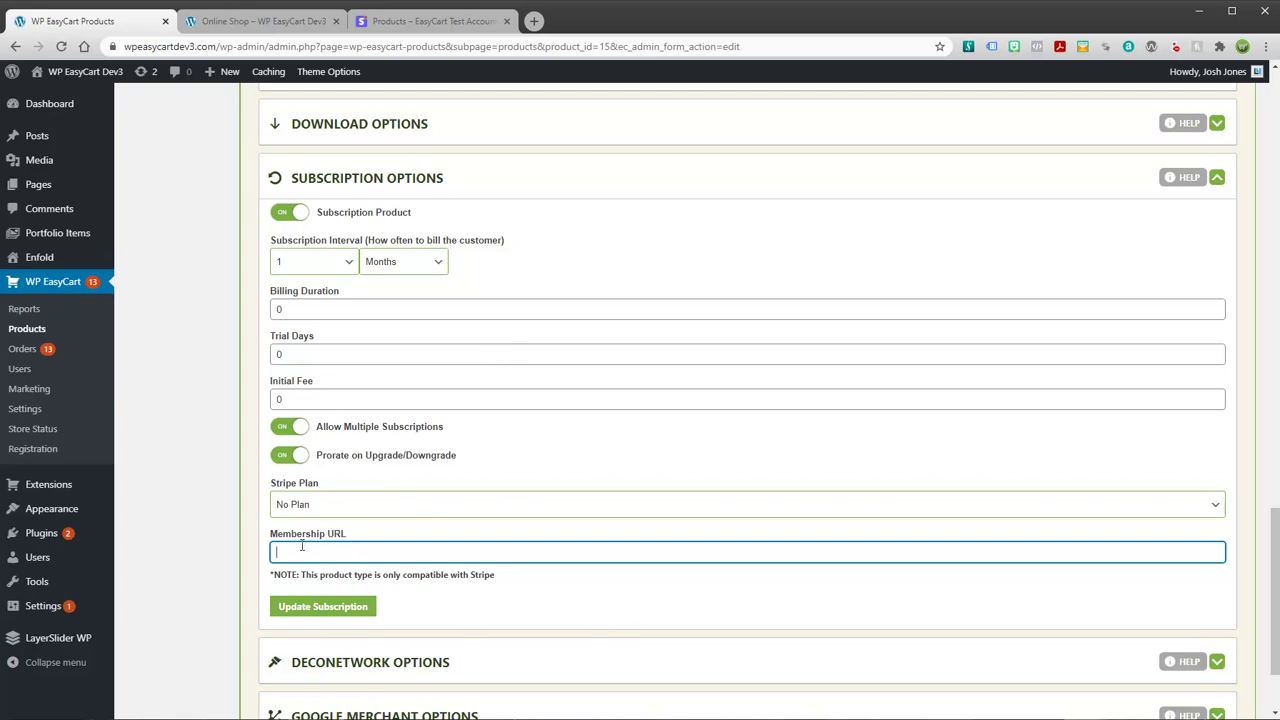
click(337, 607)
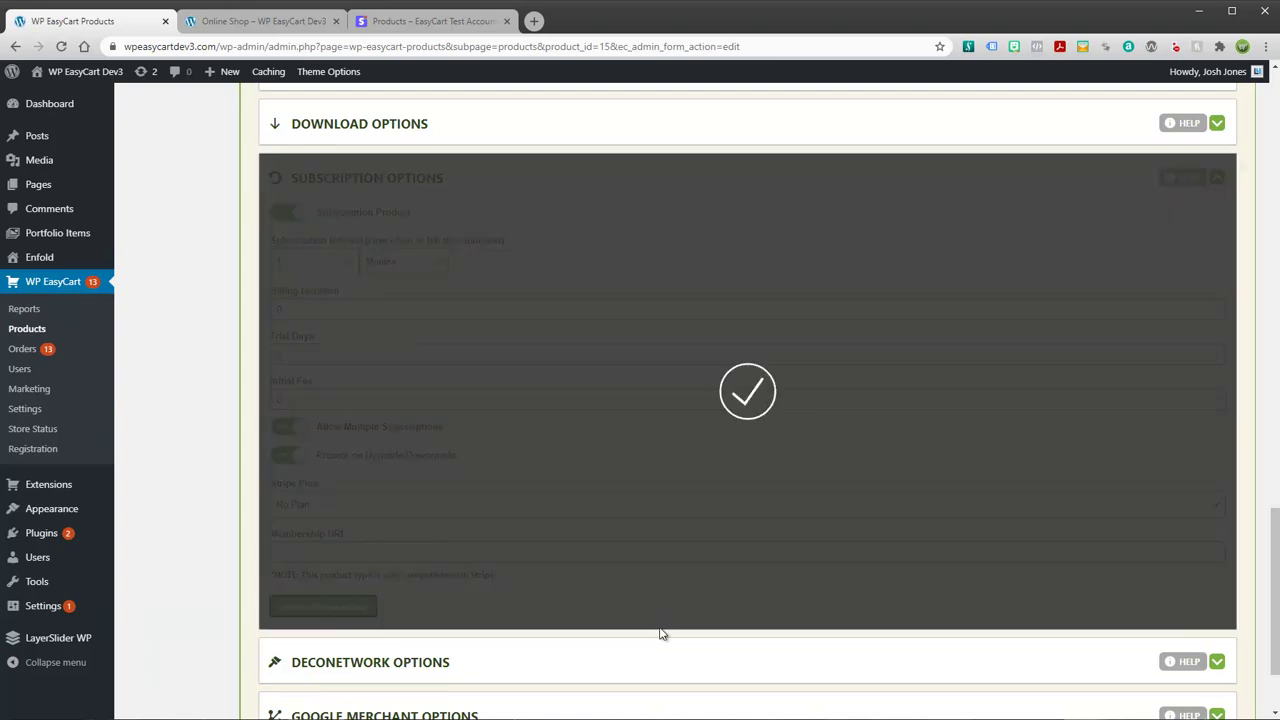
- Switch to the Online Shop page and reload it to check the subscription product's listing
scroll(486, 280, up, 10)
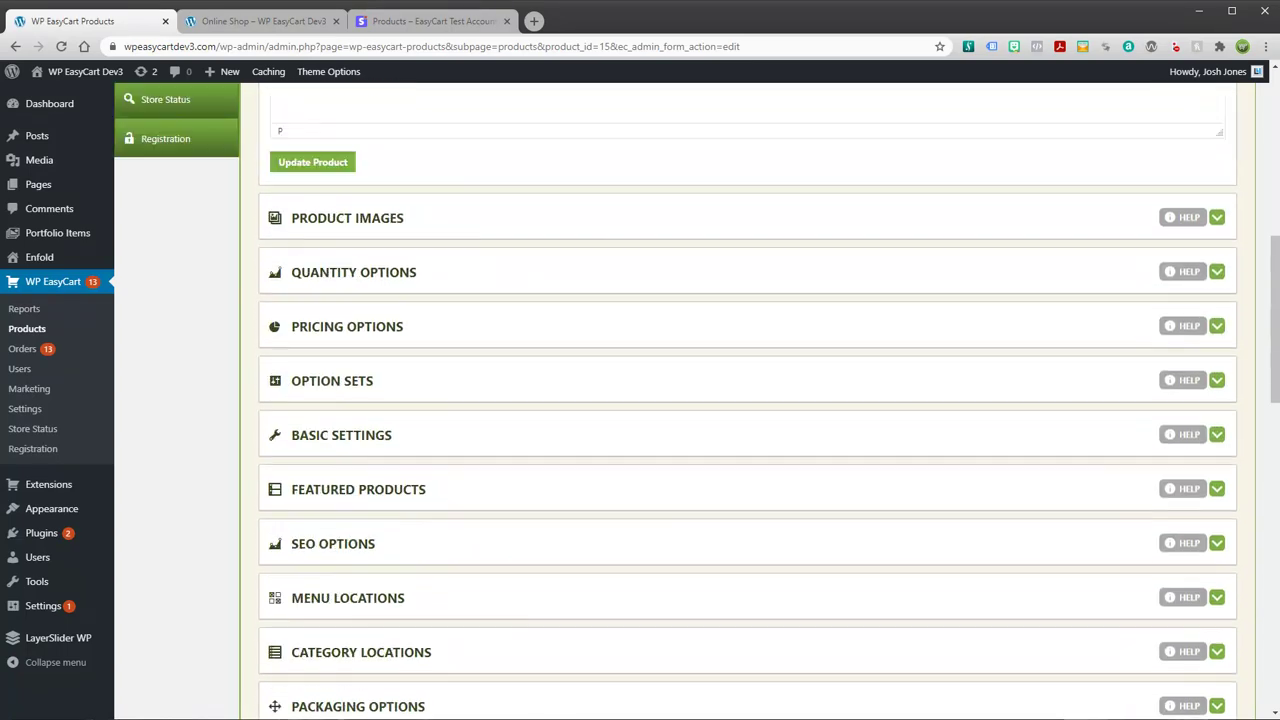
click(232, 5)
click(61, 46)
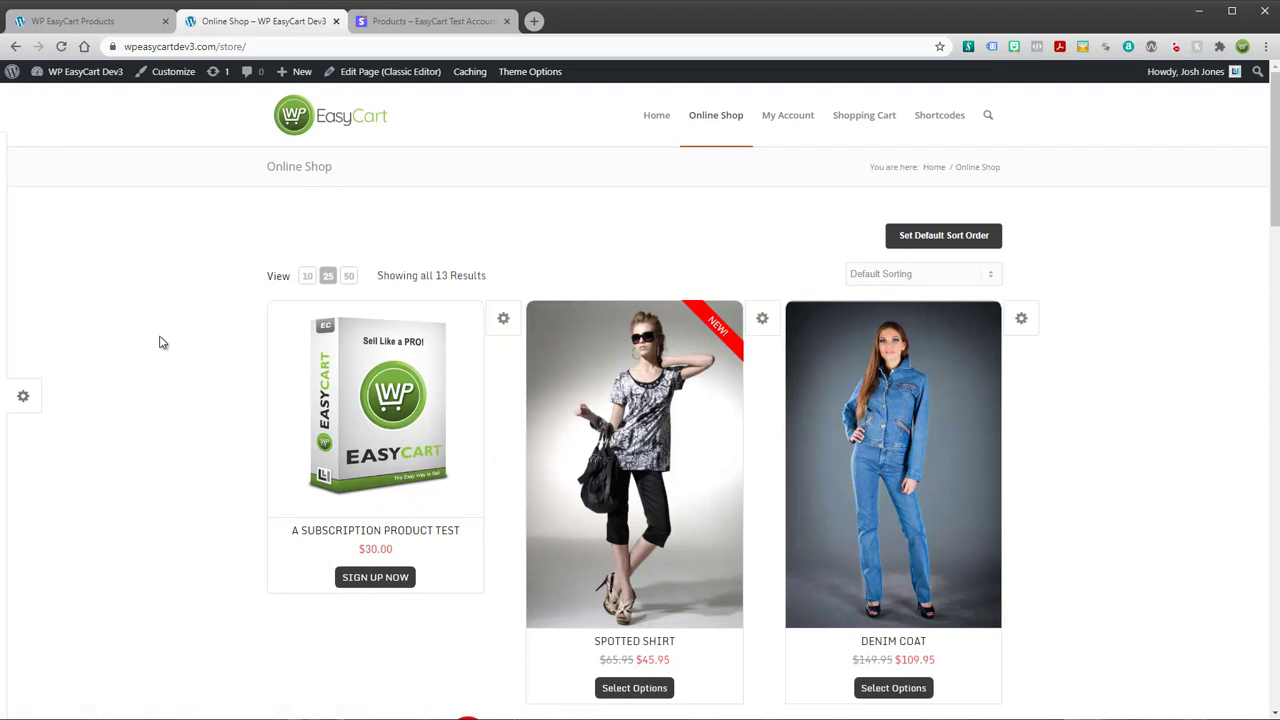
mouse_move(344, 418)
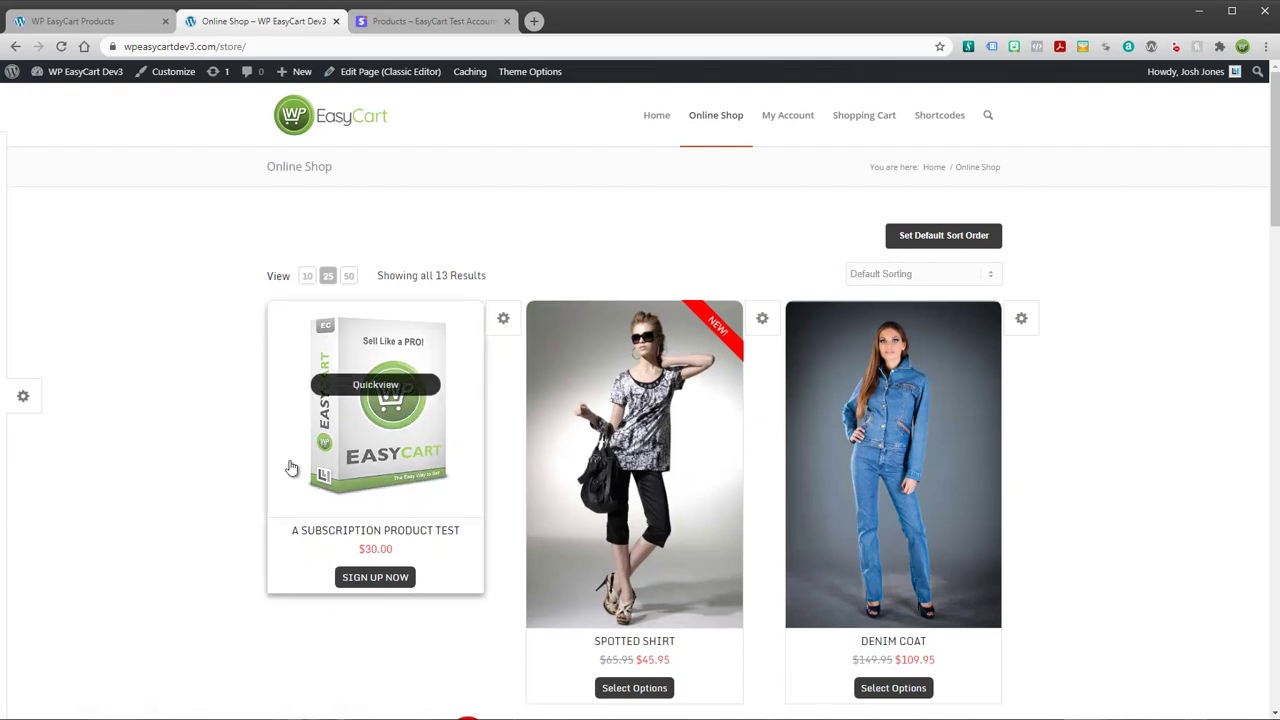
- Switch to the Stripe dashboard and refresh its Products list to check for the subscription product
click(422, 22)
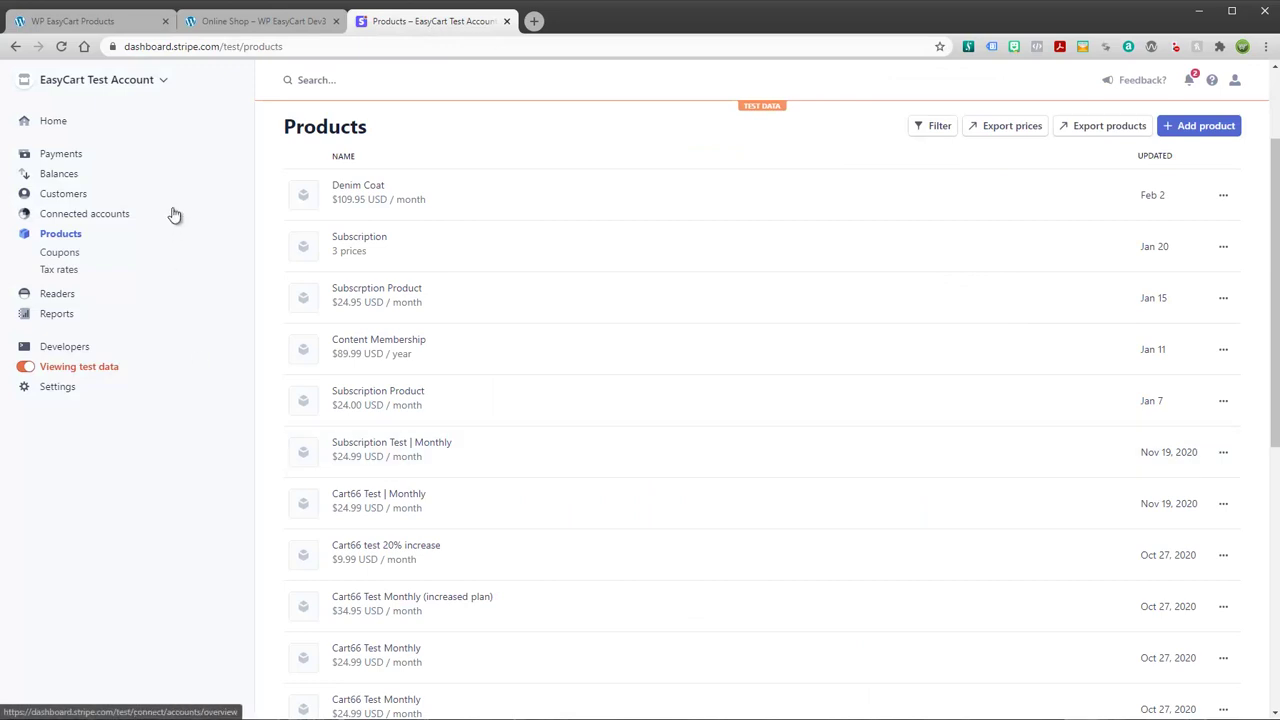
click(61, 46)
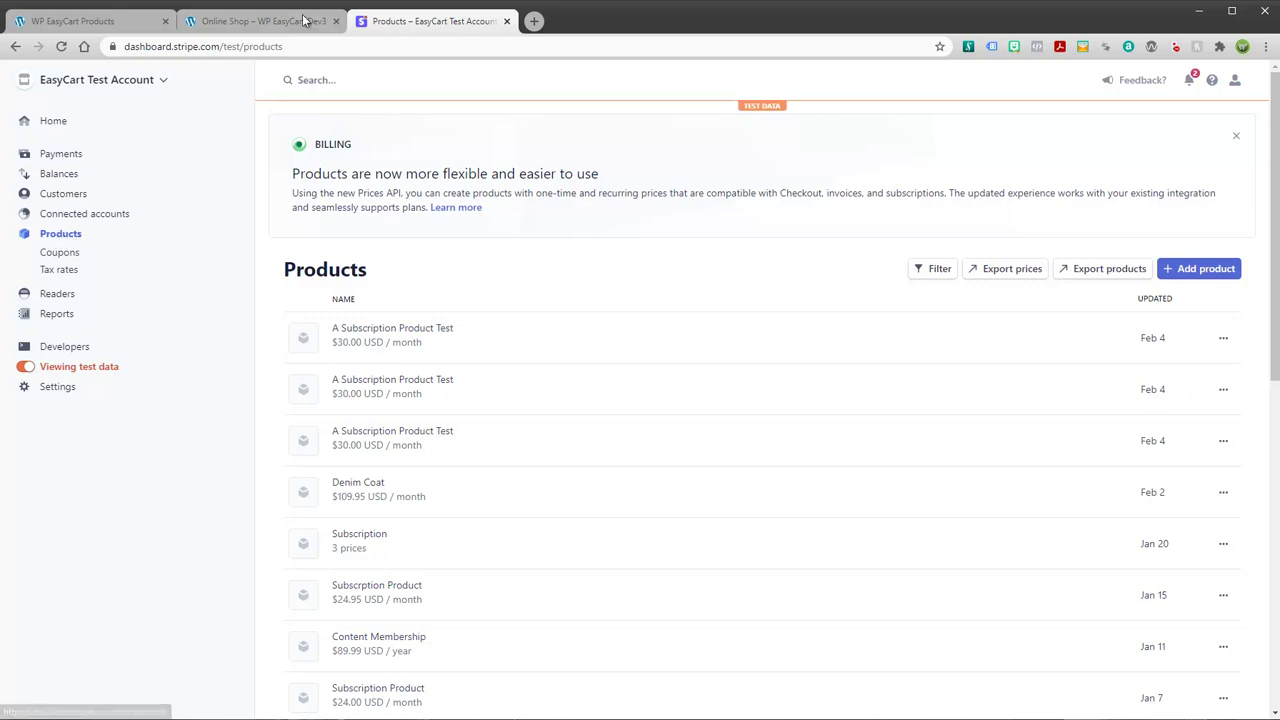
- Return to the product editor in WP EasyCart and review the product's price and description
click(125, 27)
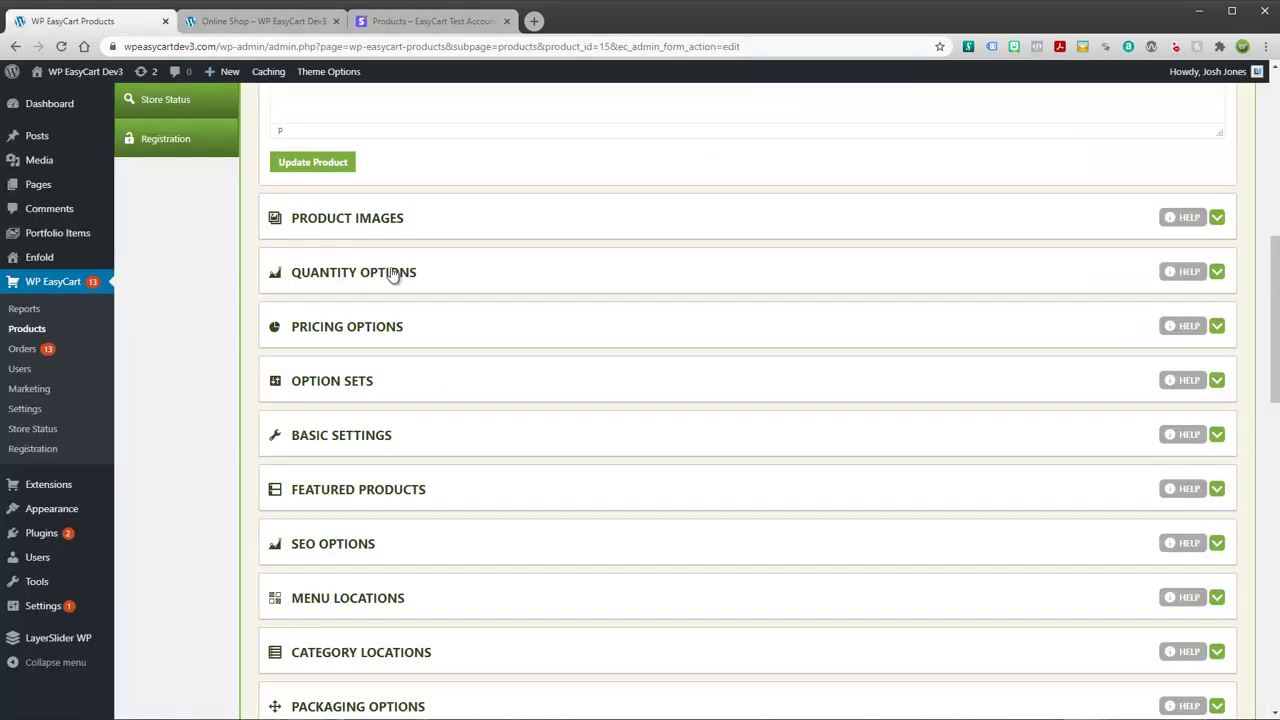
scroll(480, 347, up, 4)
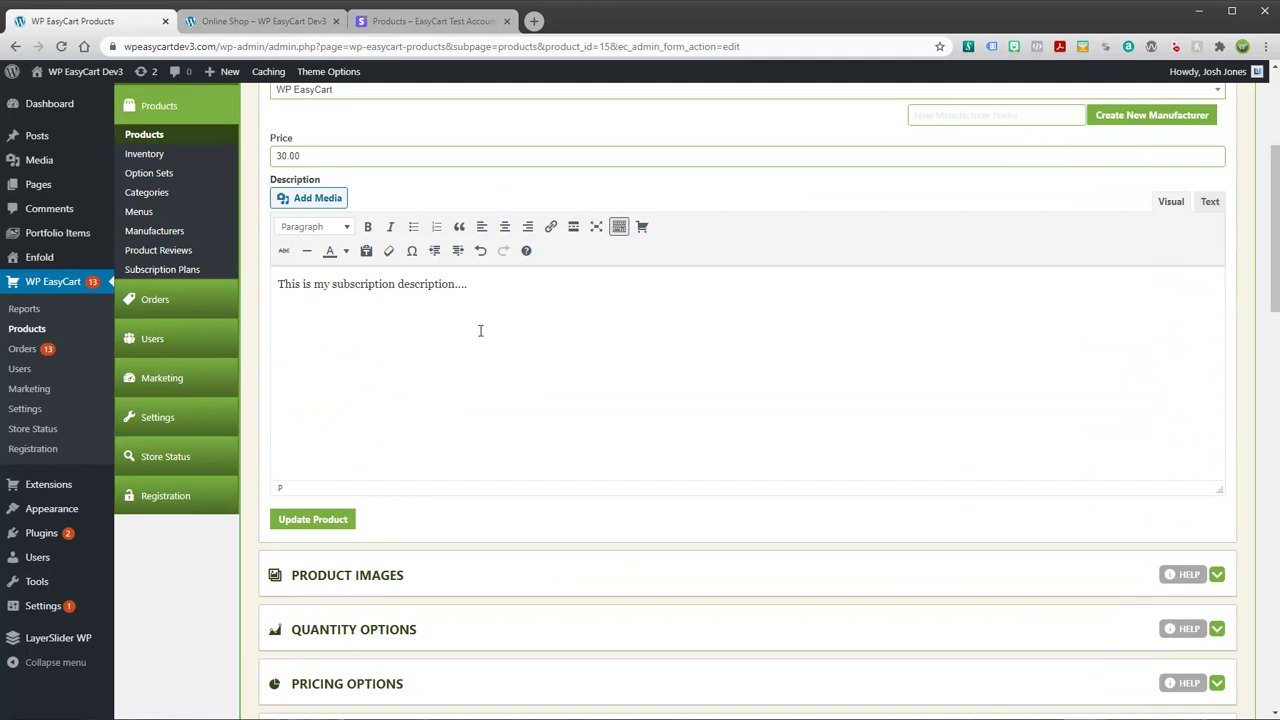
scroll(480, 330, up, 3)
- Switch to the Online Shop and open the product page of A Subscription Product Test
click(262, 24)
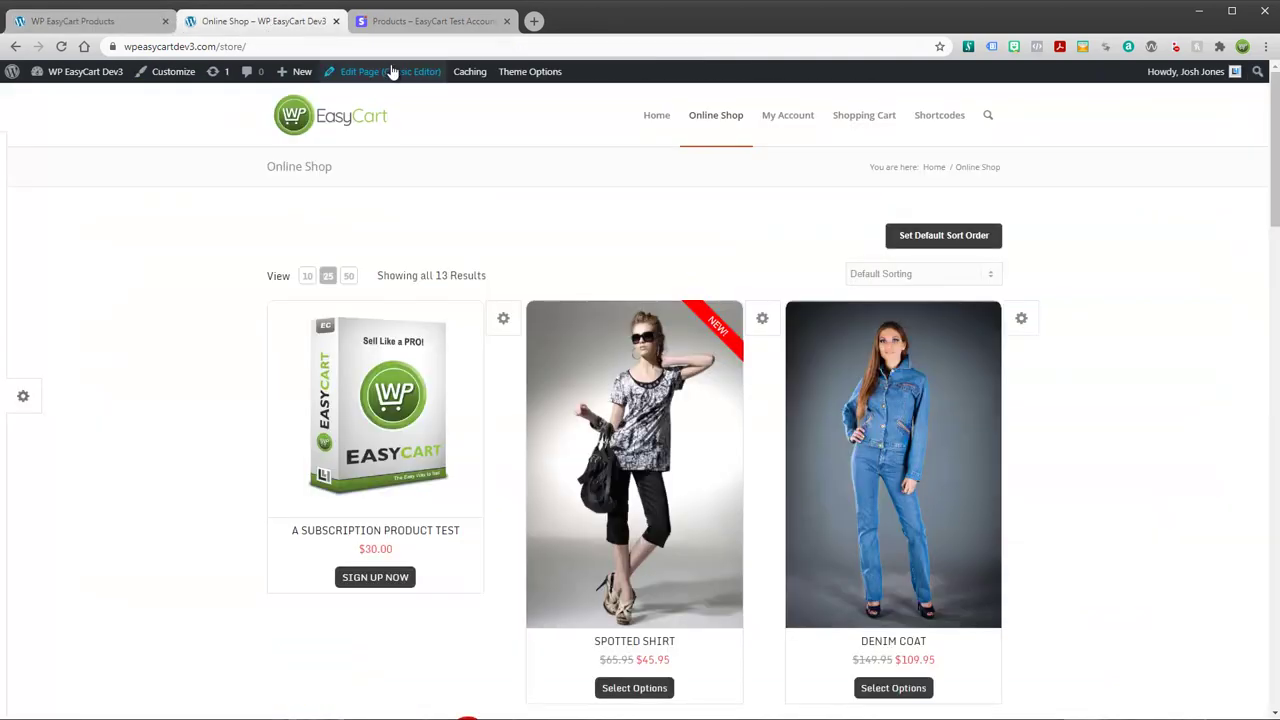
scroll(437, 371, down, 3)
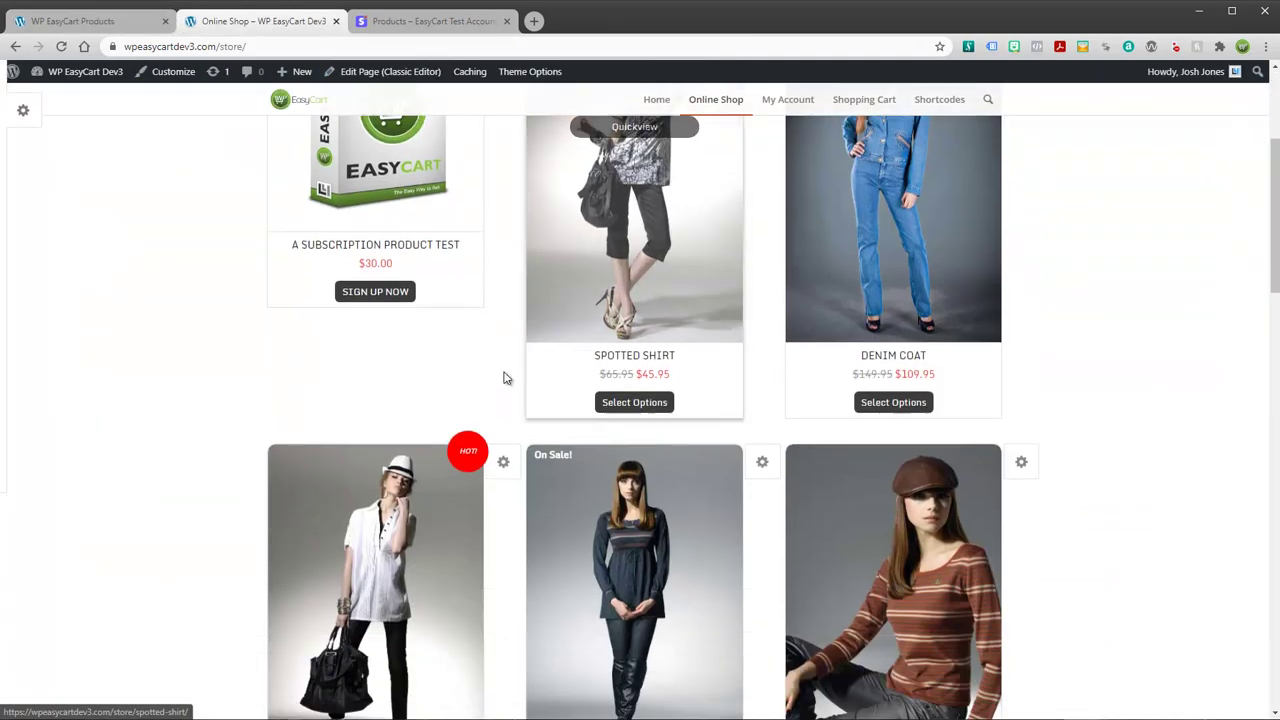
scroll(437, 371, up, 1)
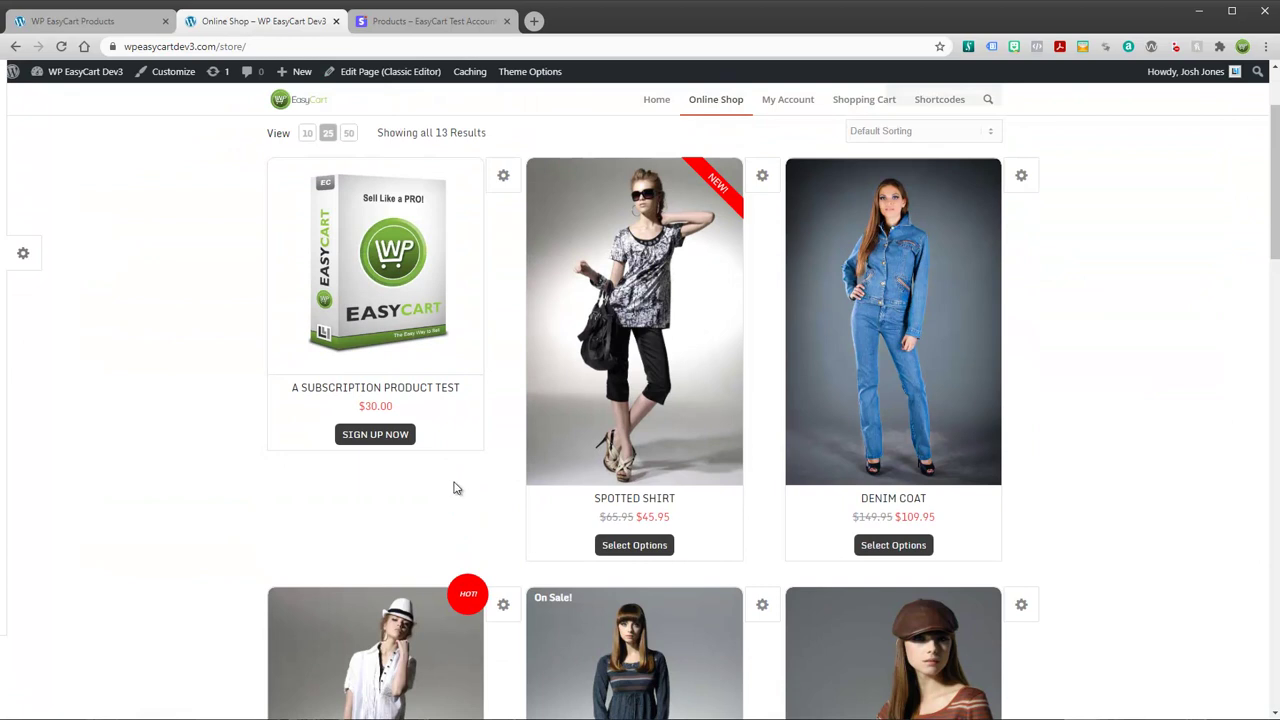
mouse_move(385, 423)
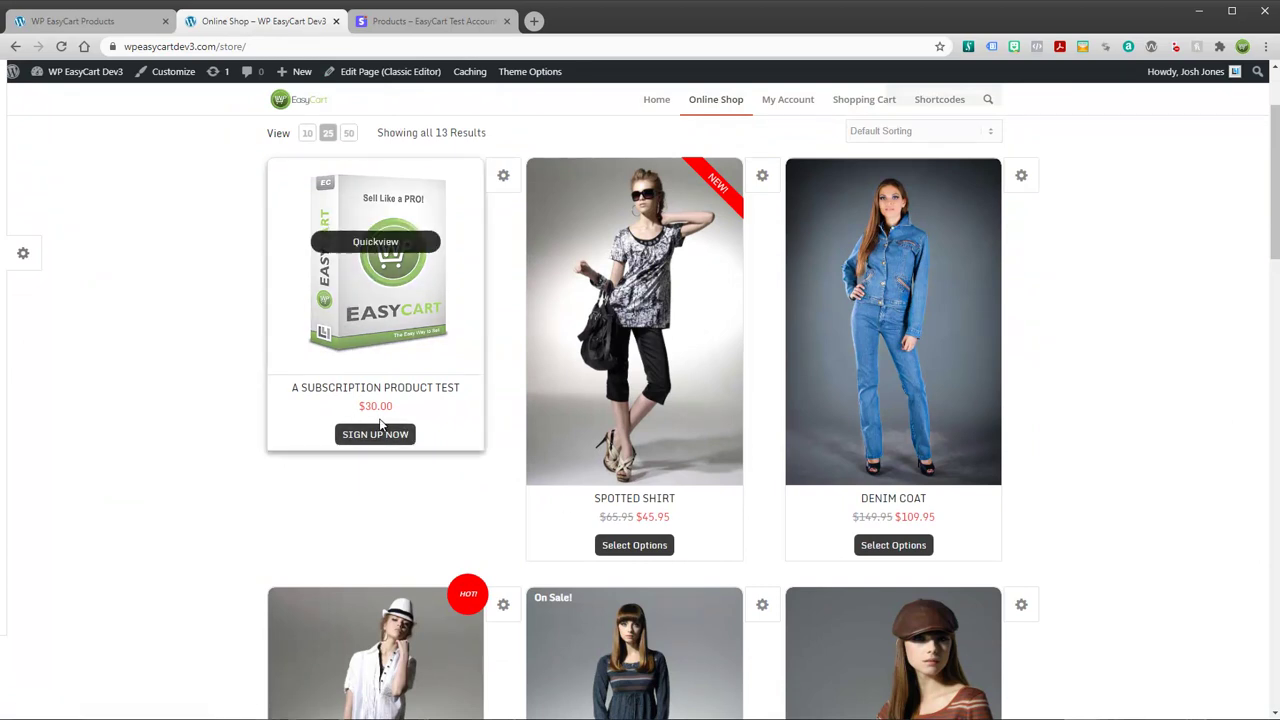
mouse_move(831, 344)
mouse_move(680, 491)
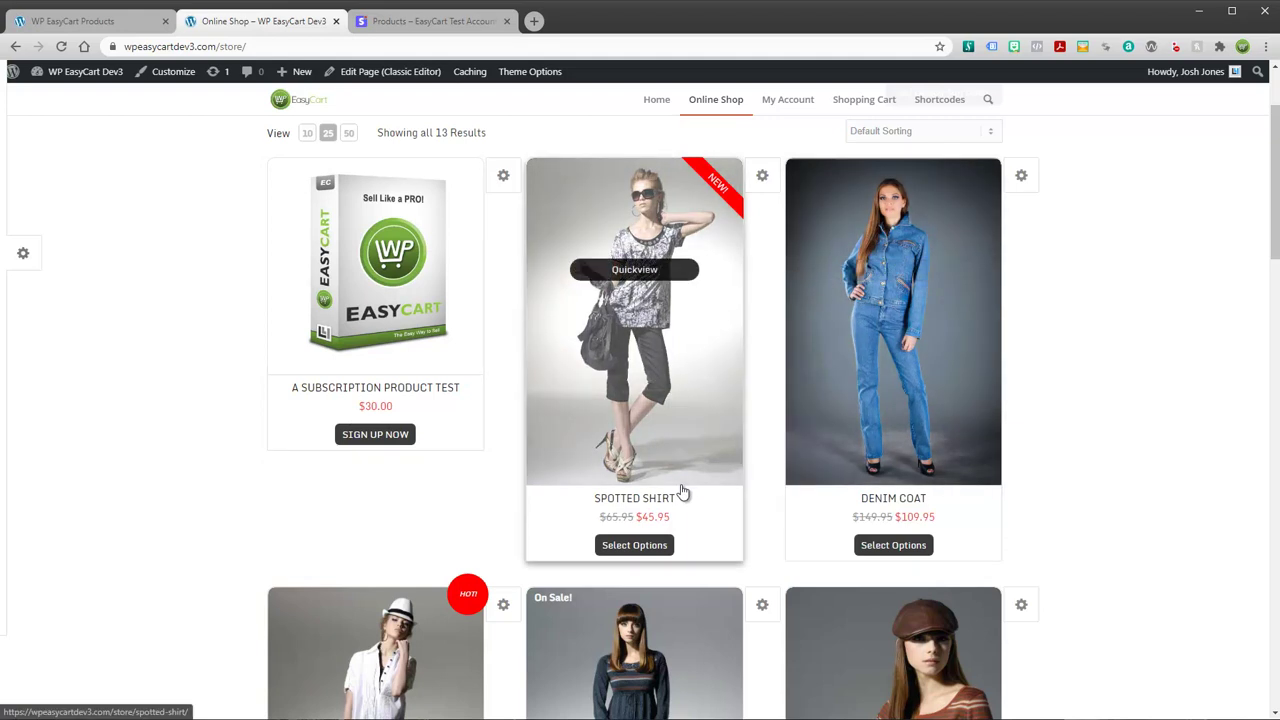
mouse_move(350, 312)
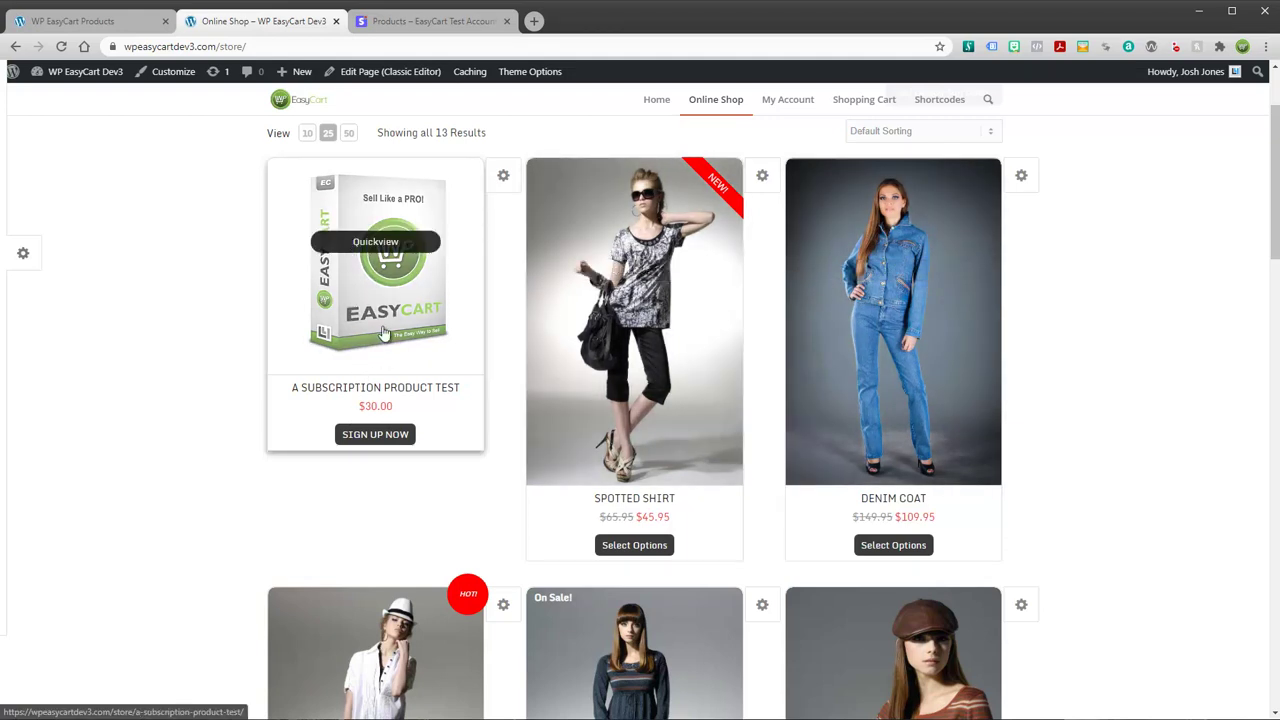
click(385, 330)
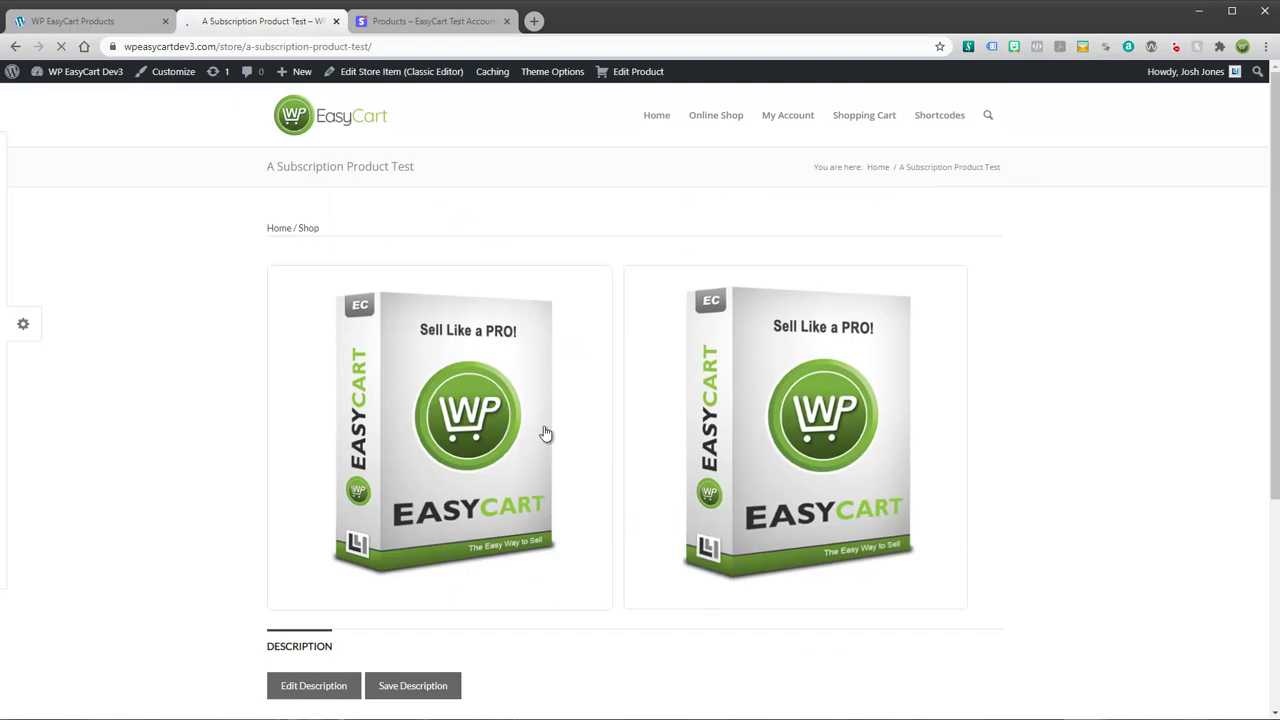
- Start signing up for the subscription product and review the checkout's billing, coupon and payment sections
scroll(557, 438, down, 3)
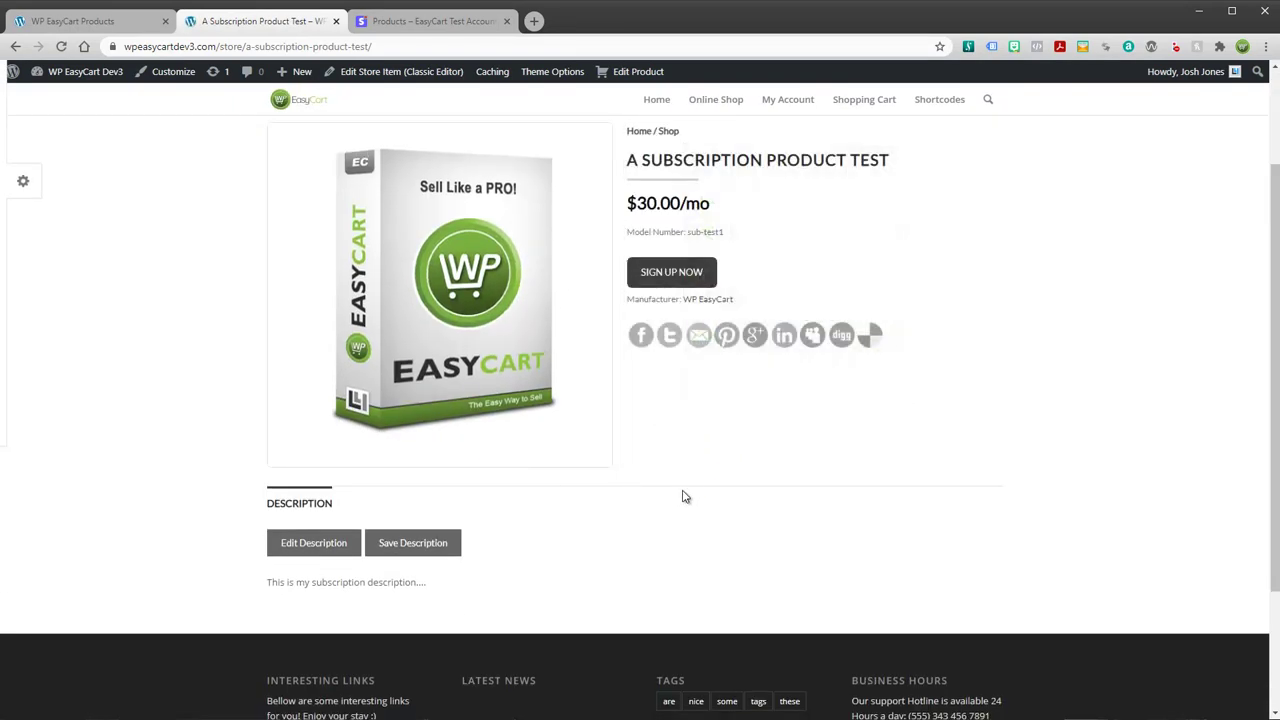
click(676, 280)
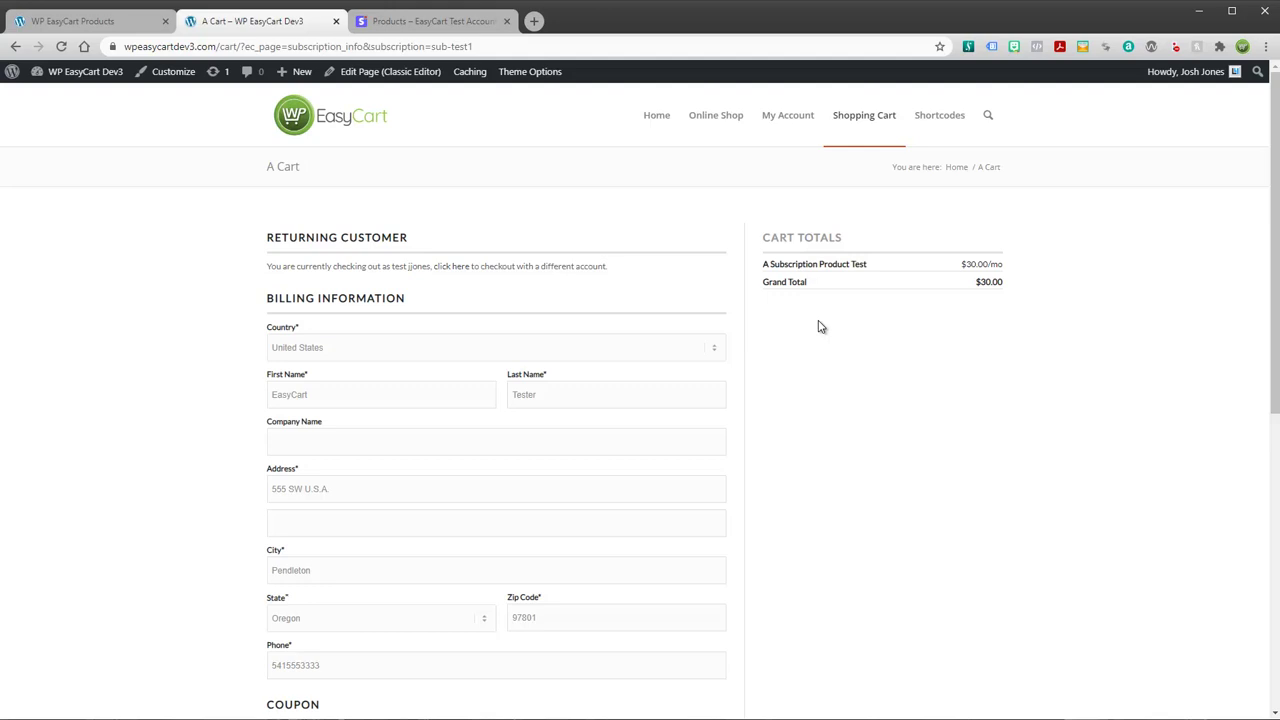
scroll(818, 330, down, 1)
scroll(818, 345, down, 2)
scroll(818, 351, down, 2)
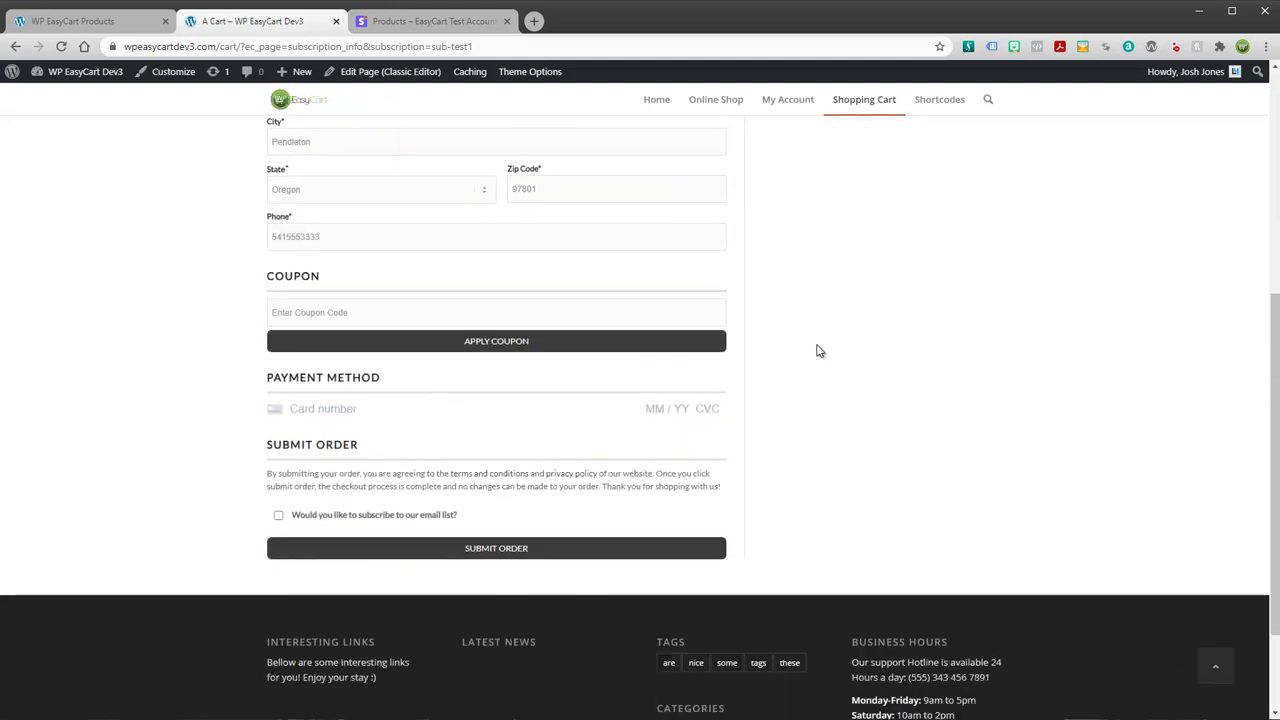
scroll(818, 351, up, 5)
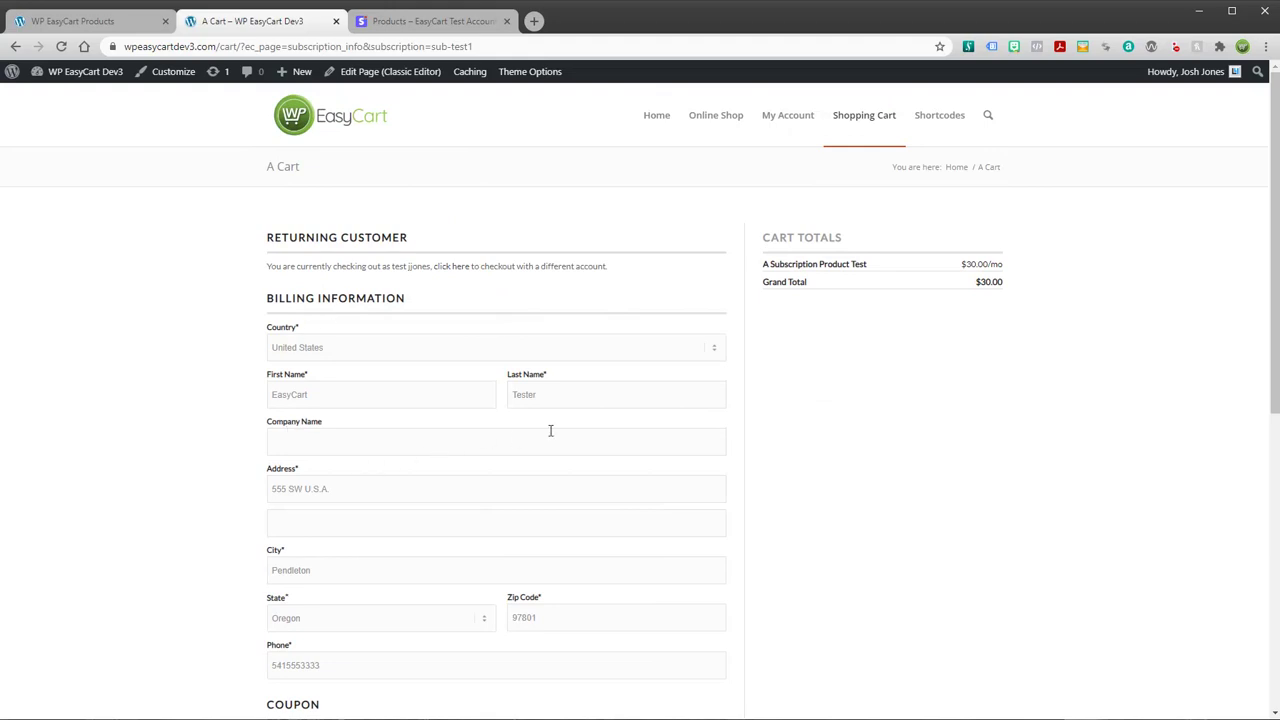
- Fill the checkout's payment method with the saved Visa test card, enter its security code and submit the subscription order
scroll(640, 435, down, 2)
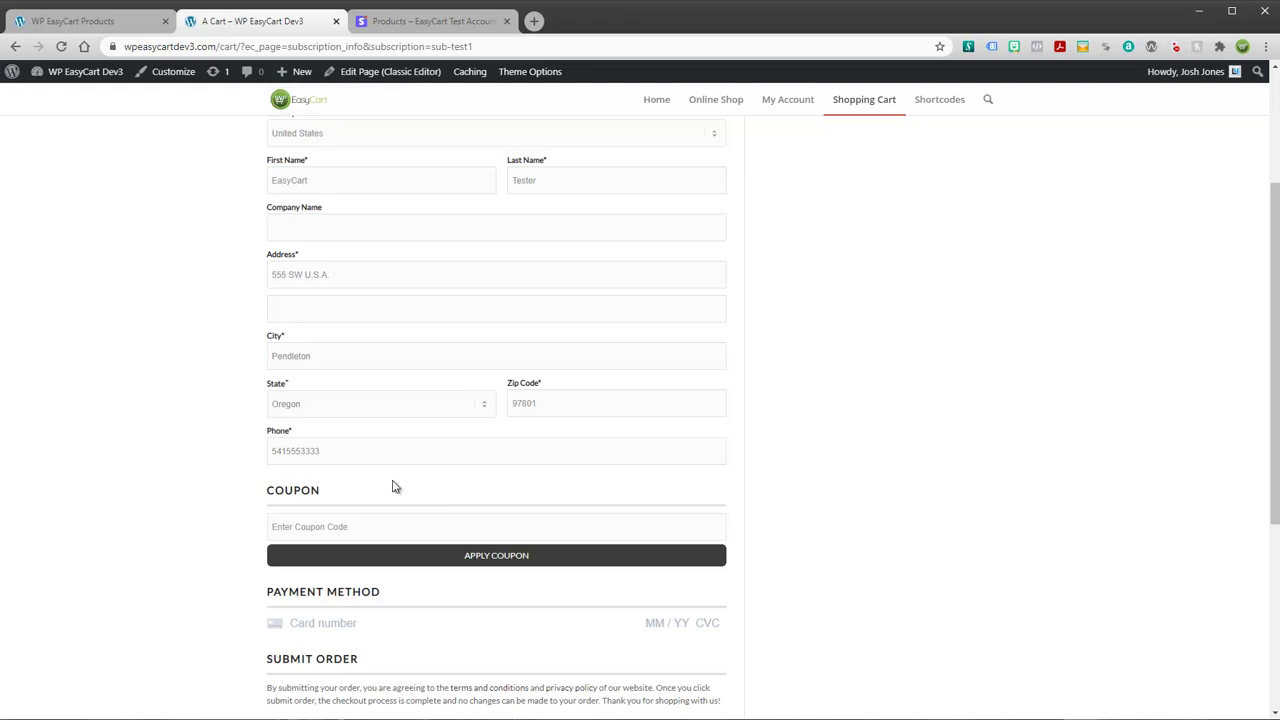
scroll(829, 490, up, 3)
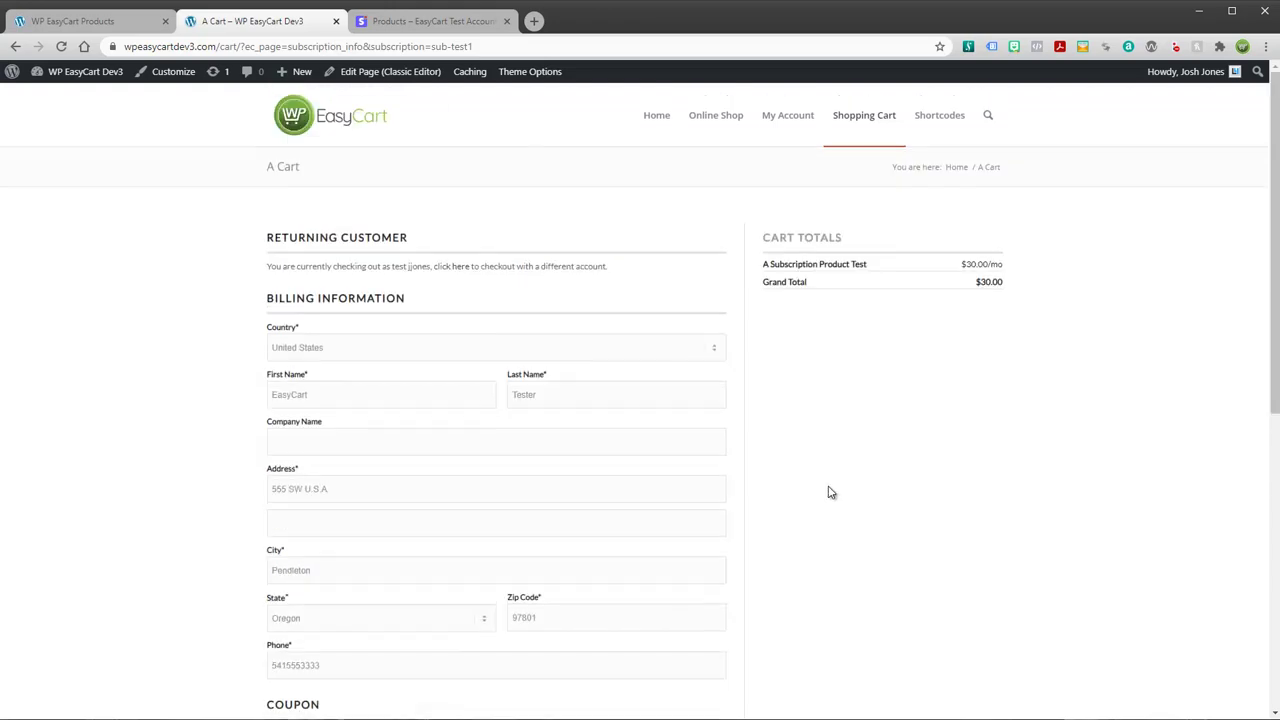
scroll(825, 485, down, 4)
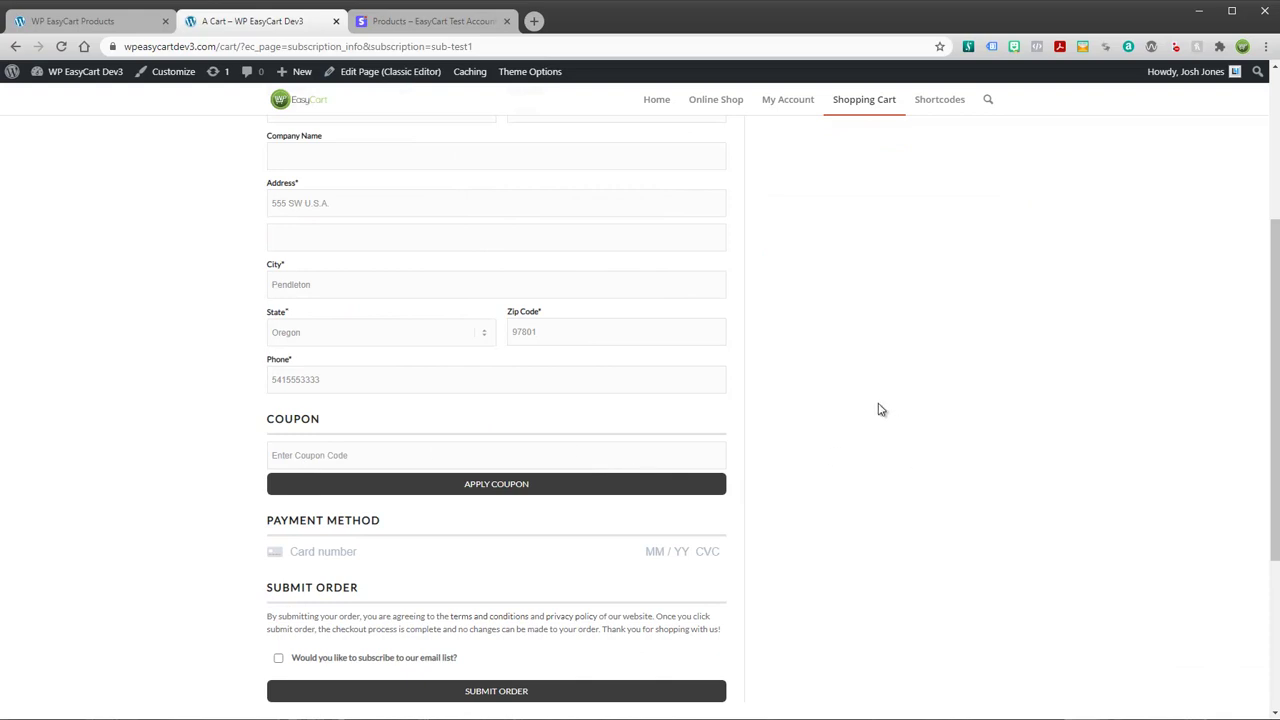
click(323, 553)
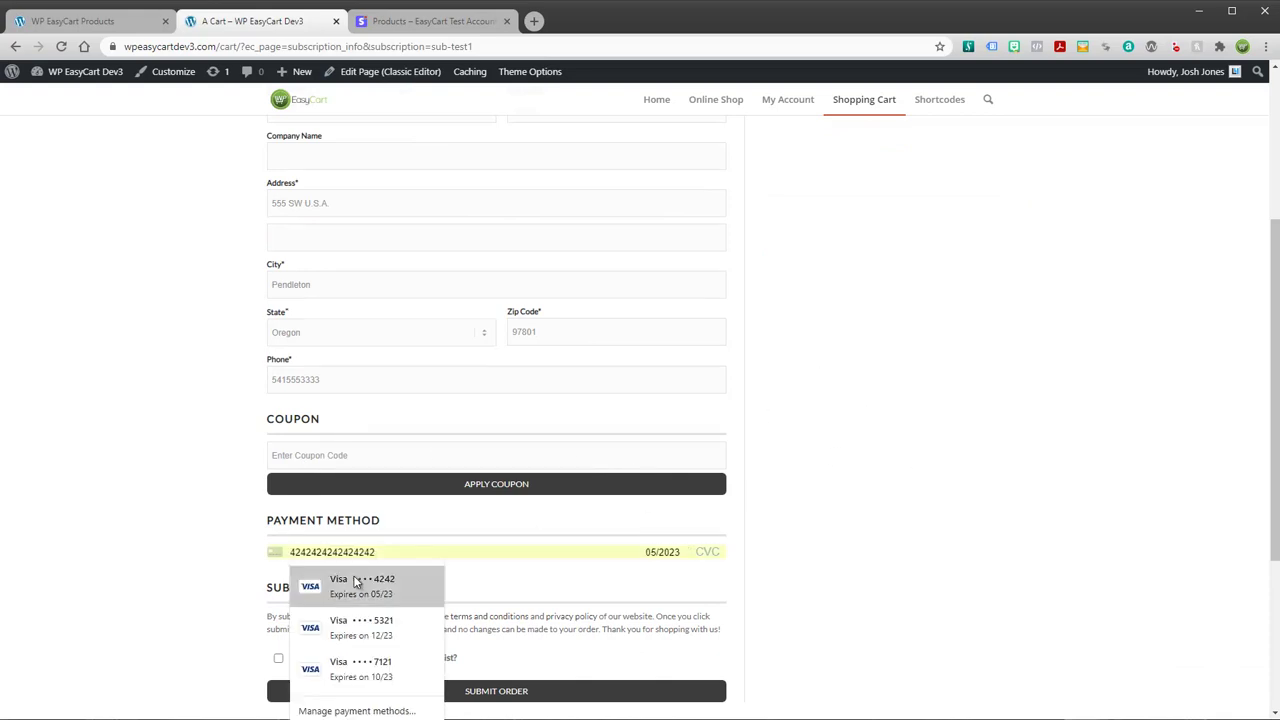
click(340, 586)
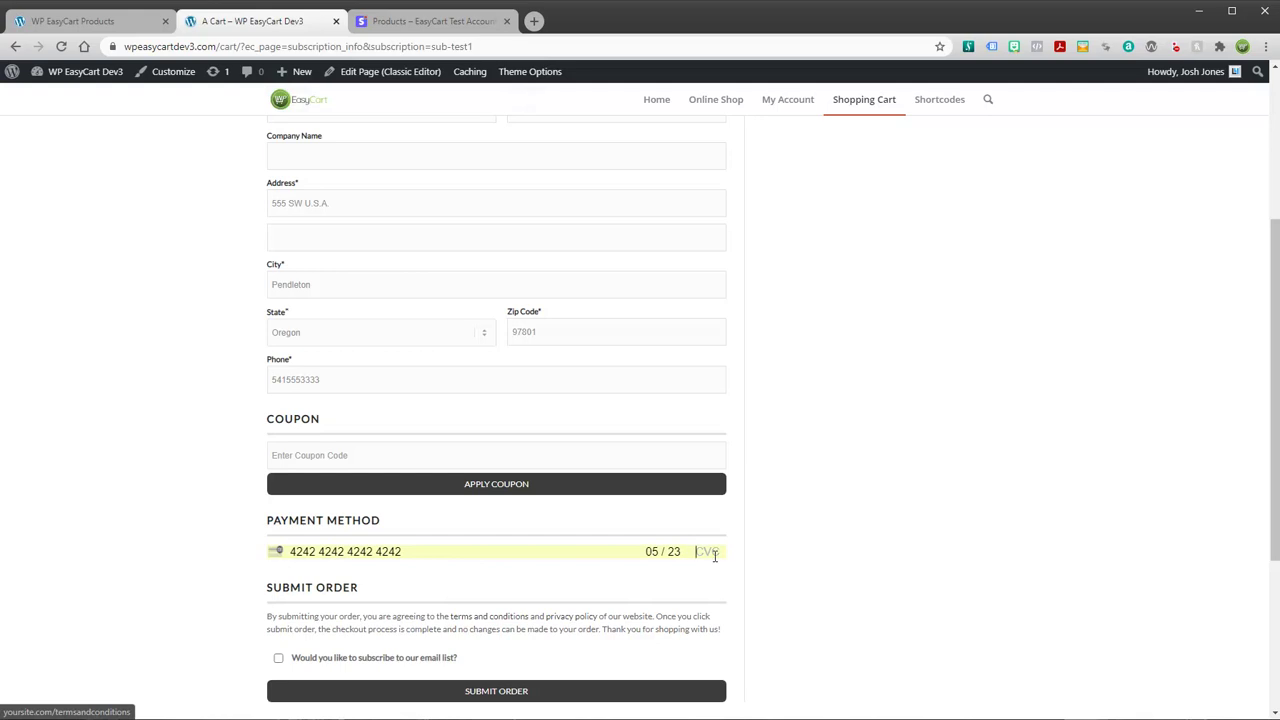
text(333)
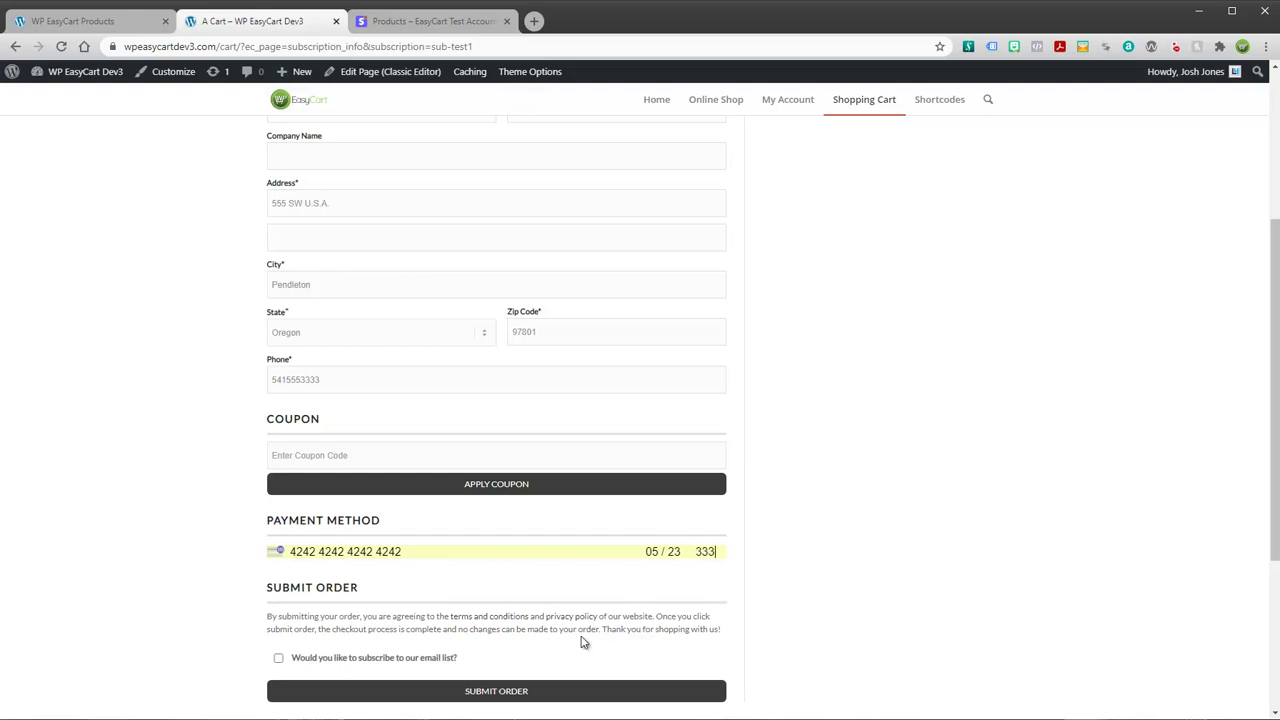
click(494, 692)
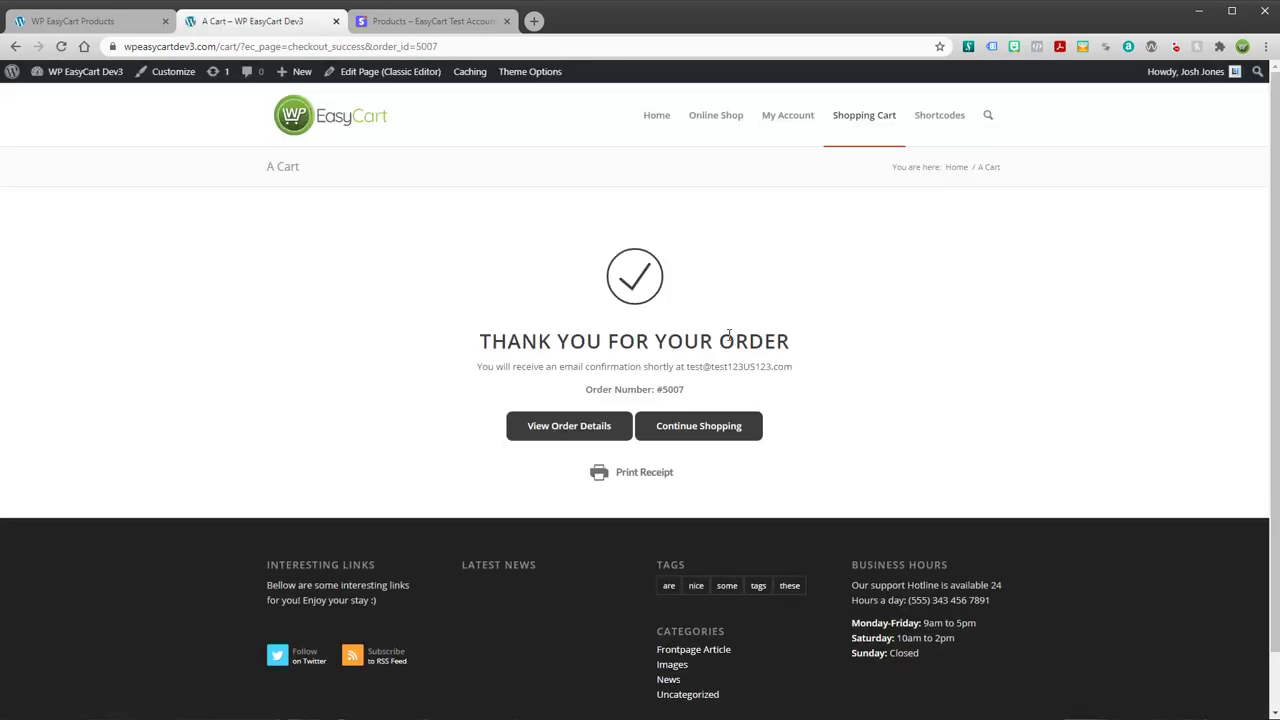
- Open the placed order's details, go to its subscription details and review the form for changing the billing method
click(586, 429)
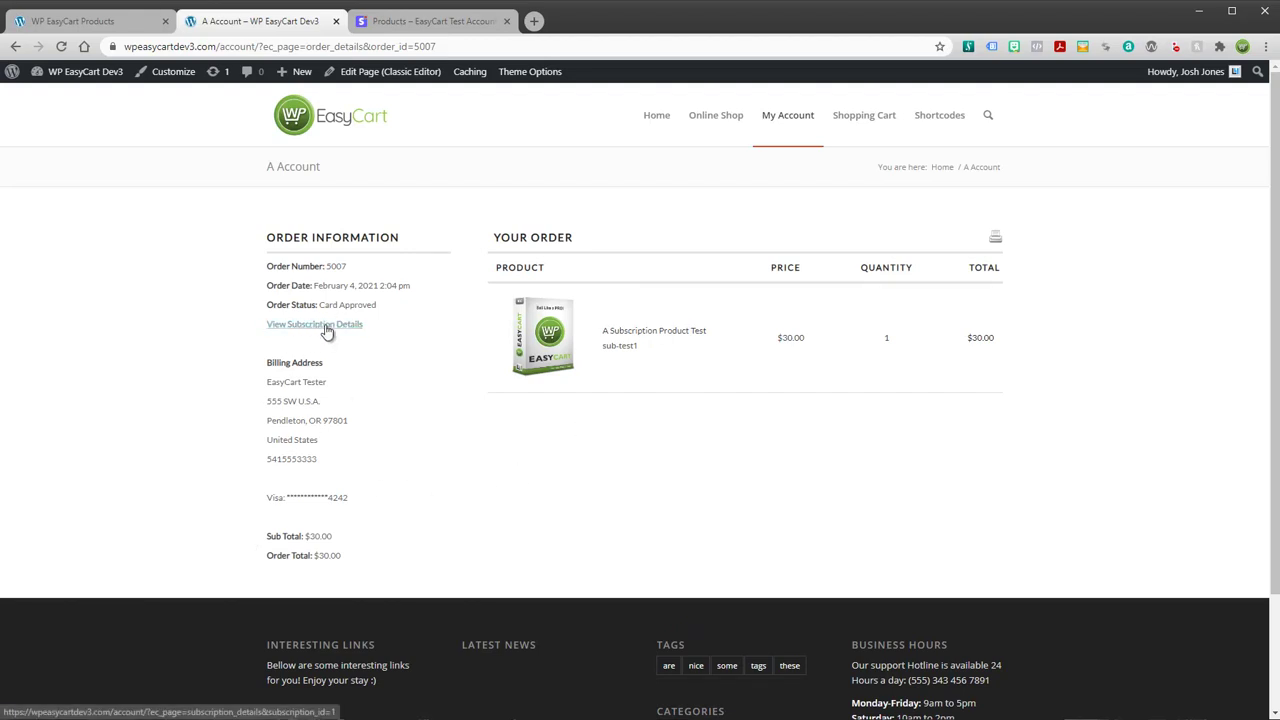
click(326, 330)
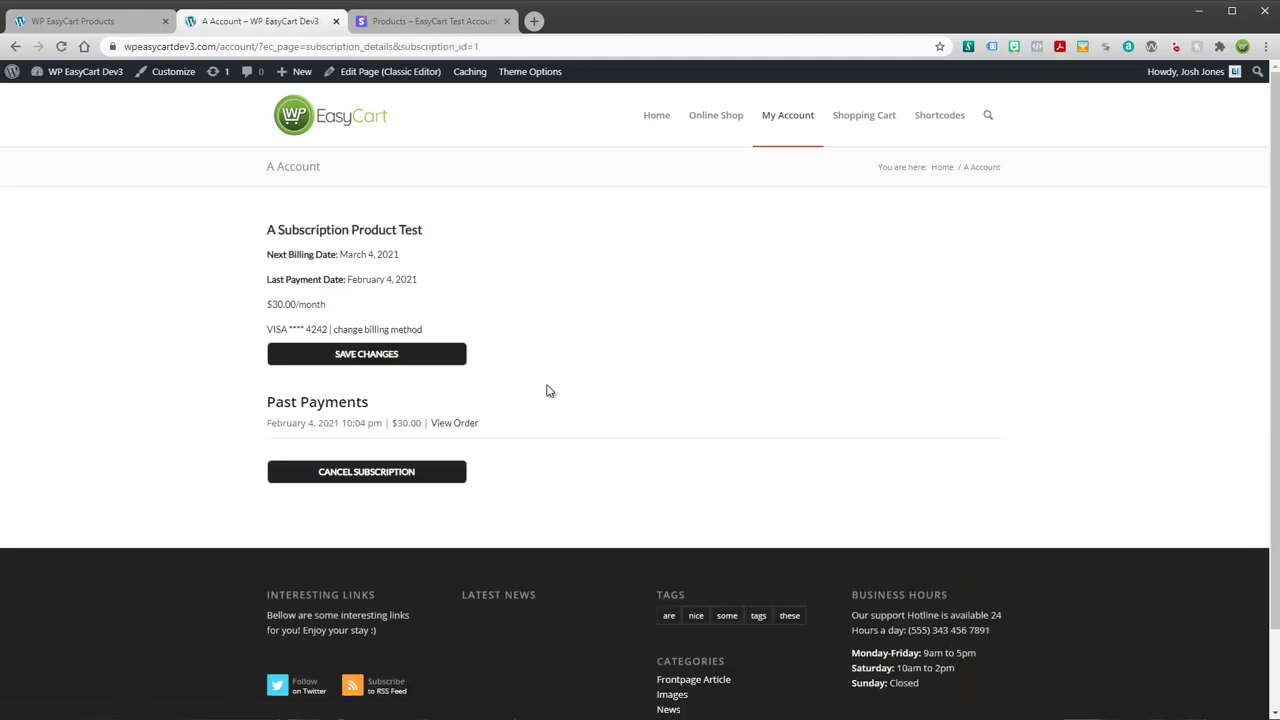
click(355, 333)
scroll(435, 160, down, 3)
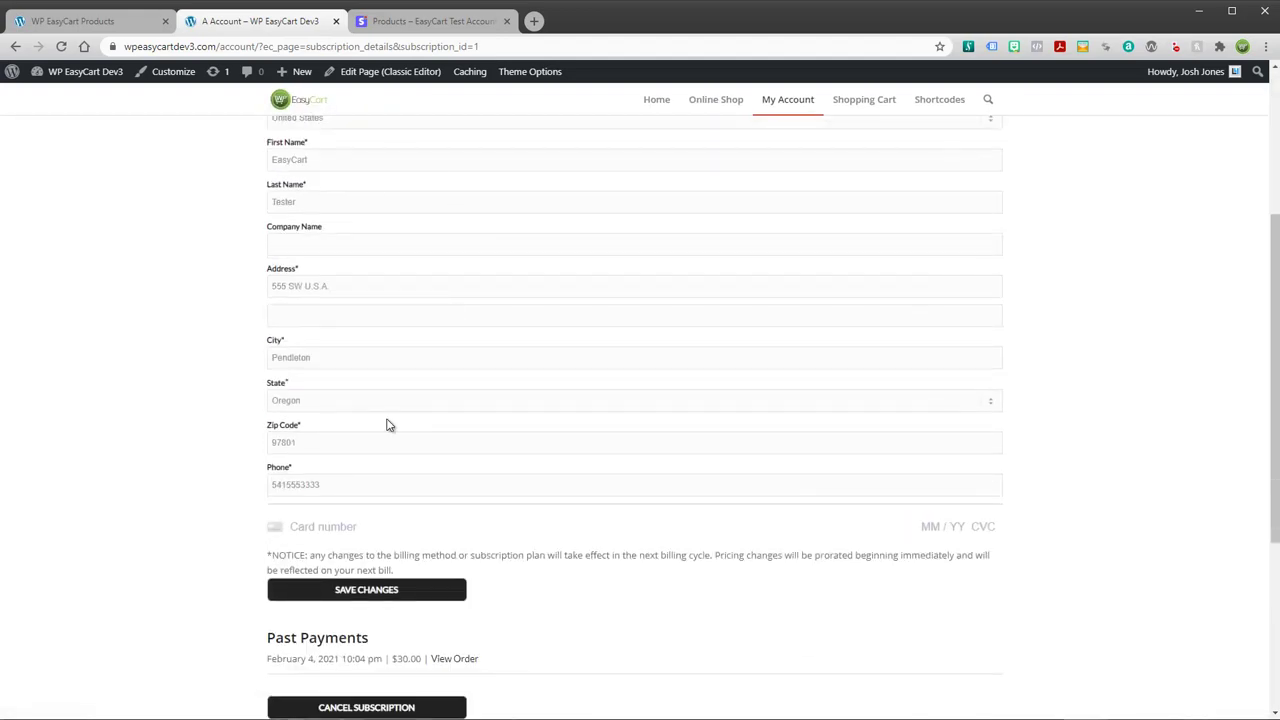
scroll(415, 460, up, 3)
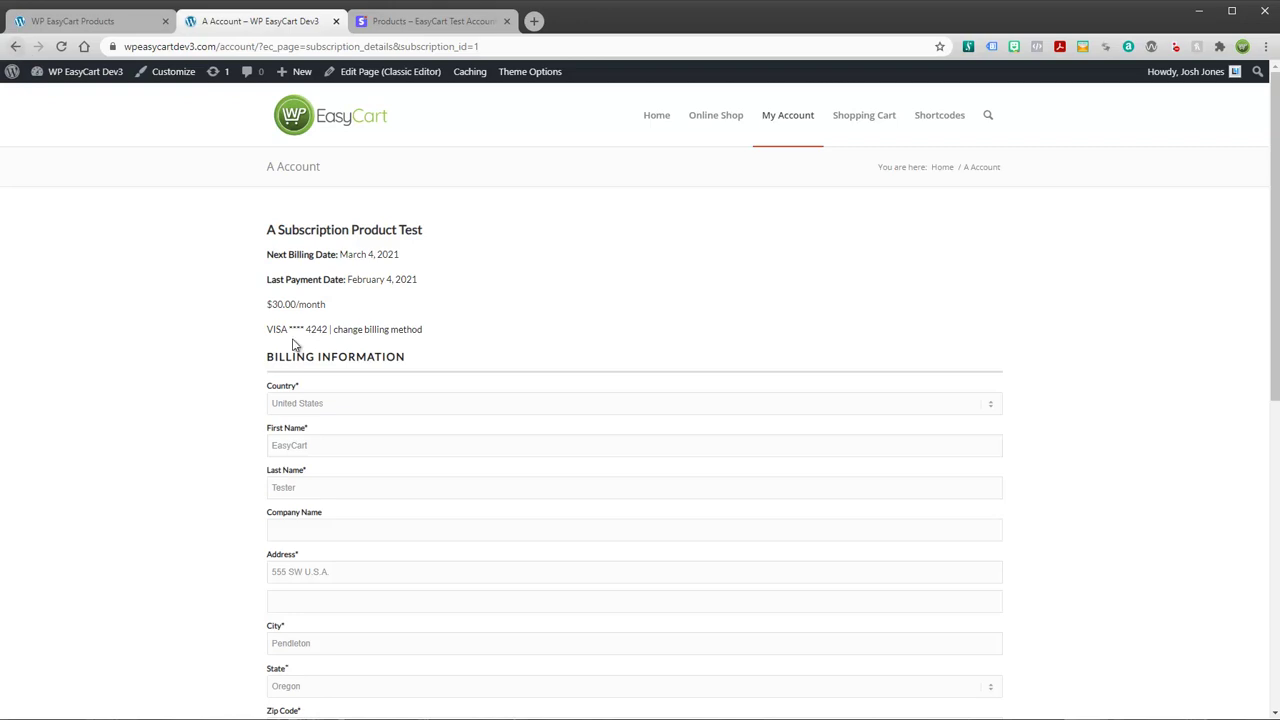
scroll(296, 288, down, 5)
scroll(310, 290, up, 4)
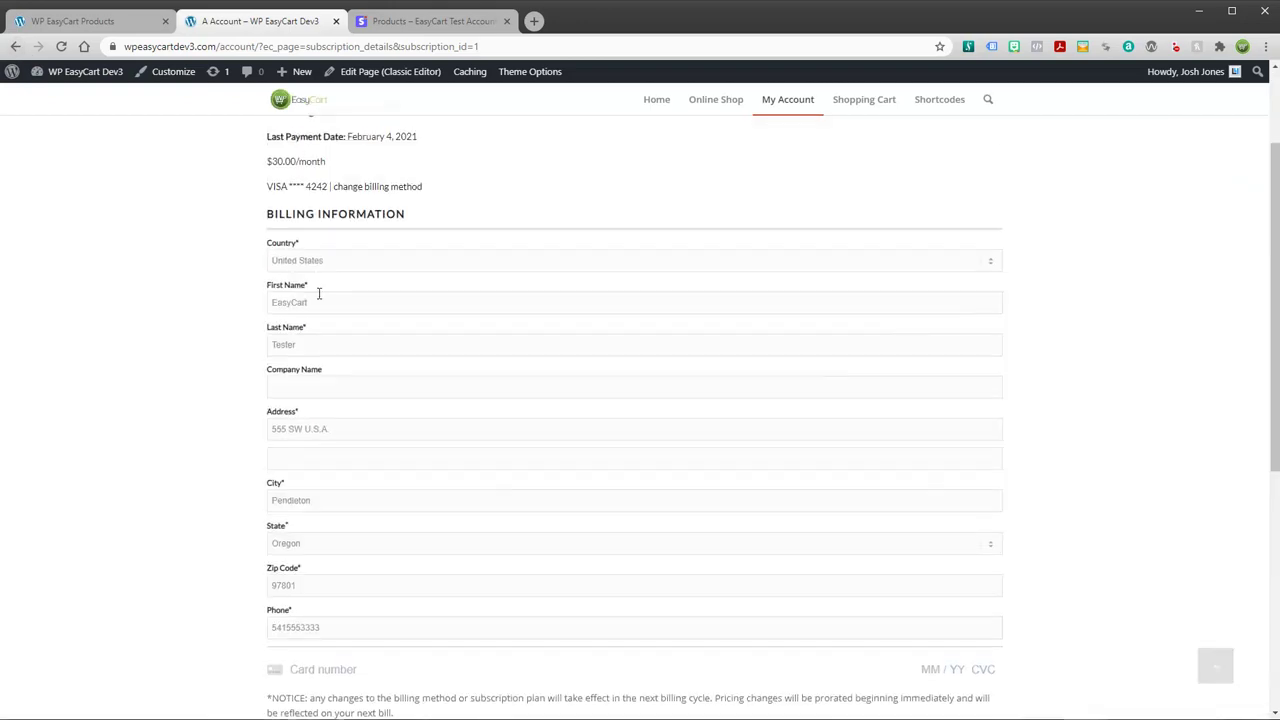
click(367, 188)
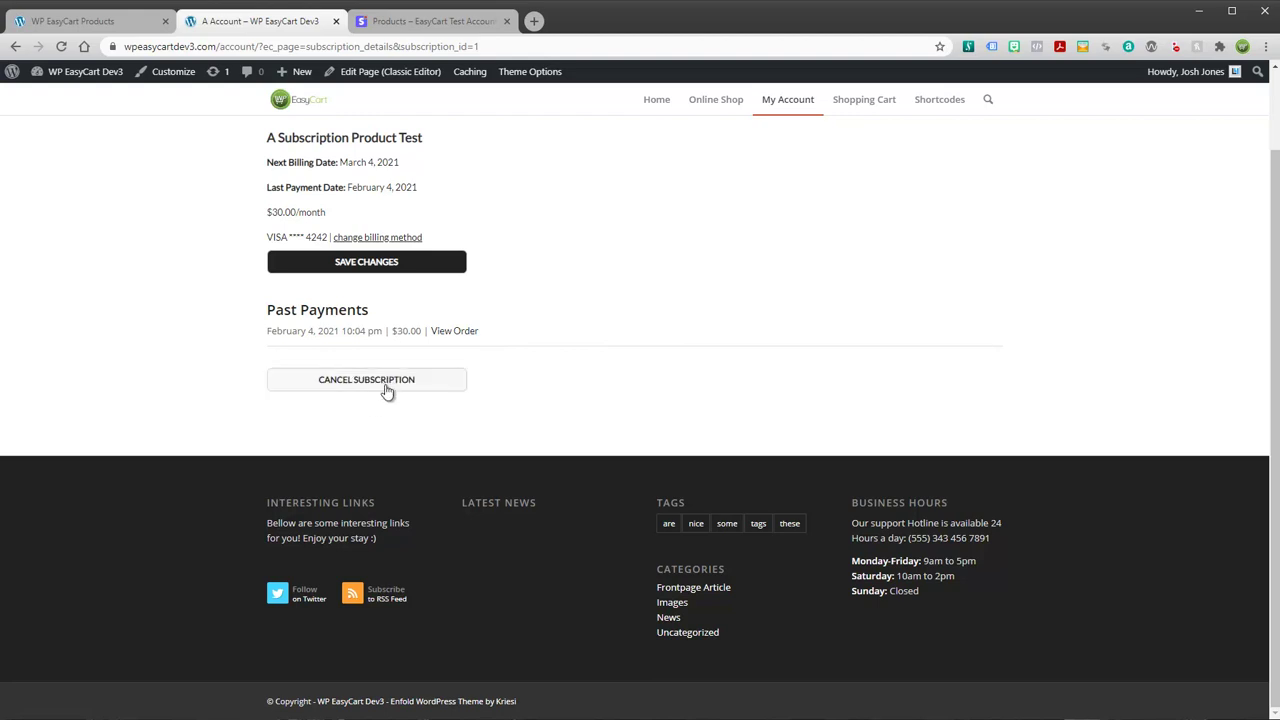
scroll(203, 326, up, 1)
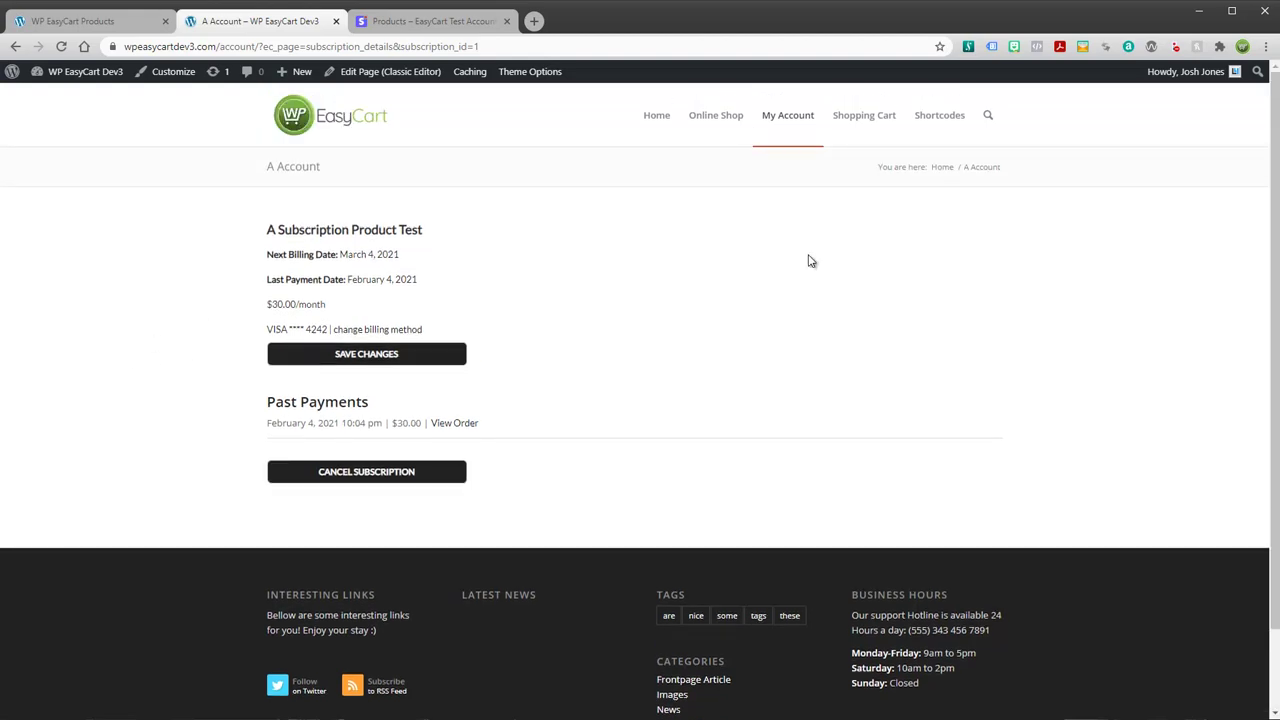
- Review the customer's account overview and open the details of A Subscription Product Test from the managed subscriptions
click(797, 128)
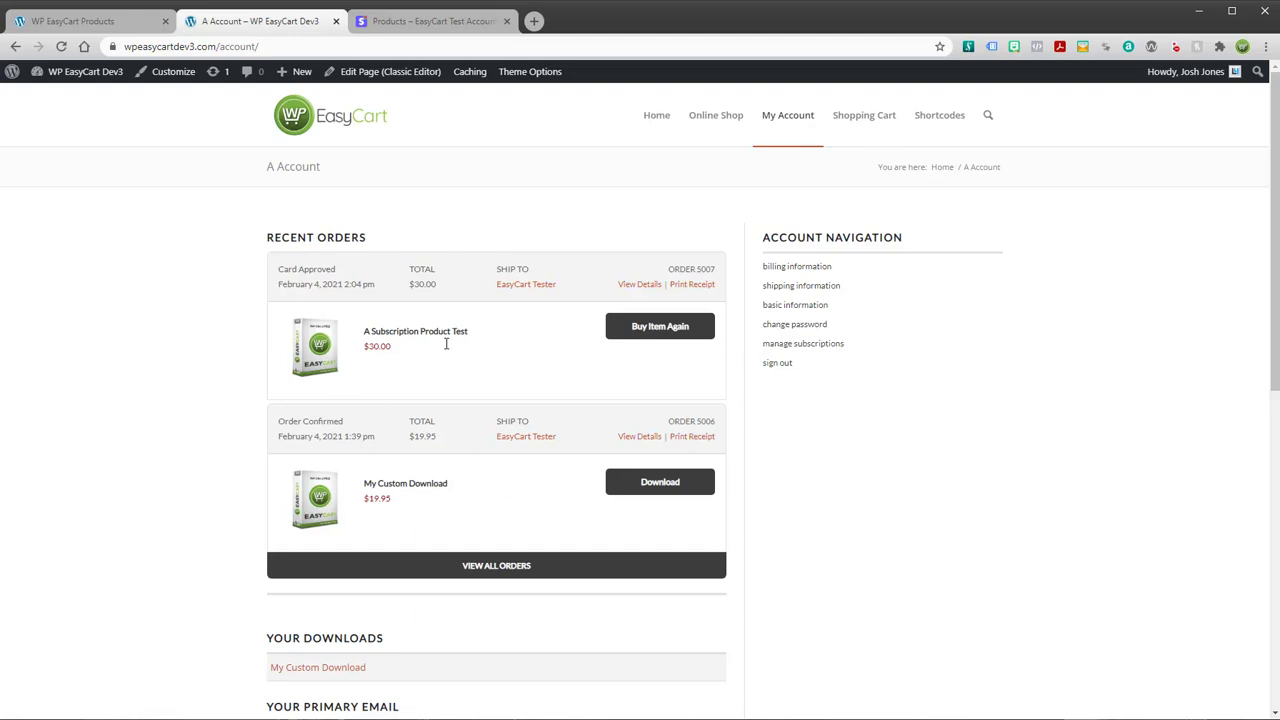
scroll(494, 314, down, 2)
scroll(523, 337, up, 1)
scroll(786, 280, up, 2)
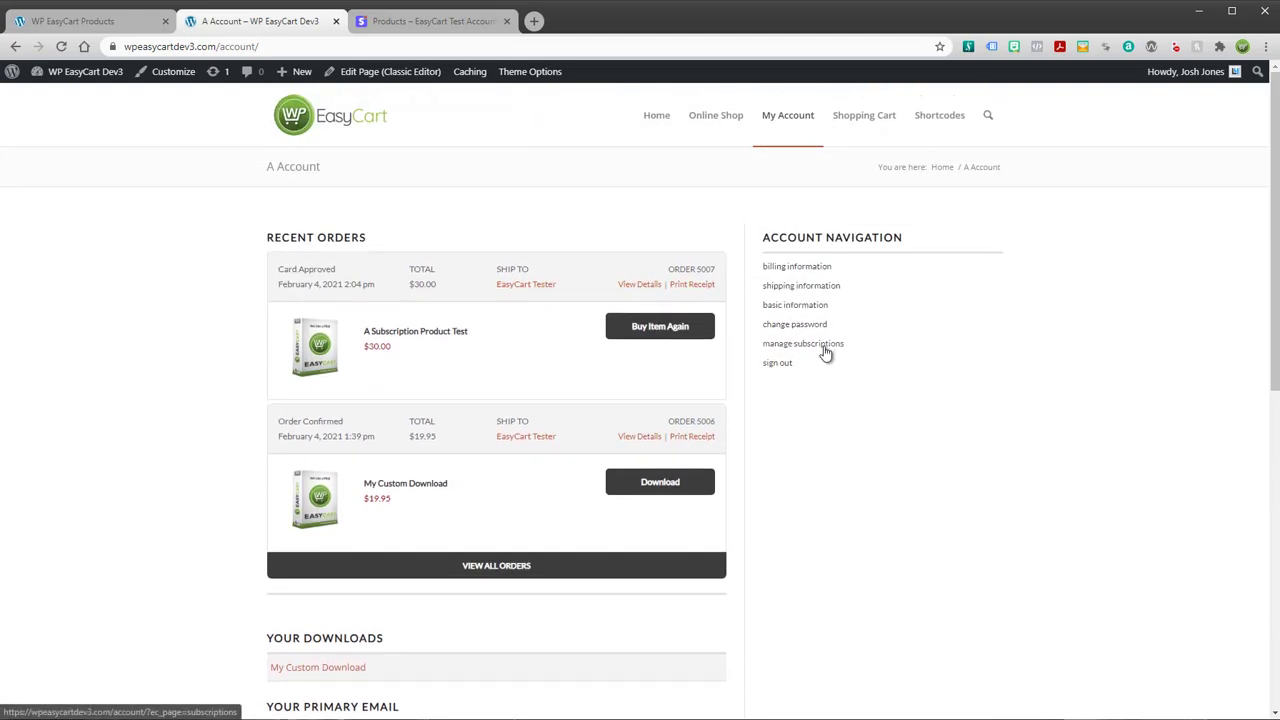
click(824, 348)
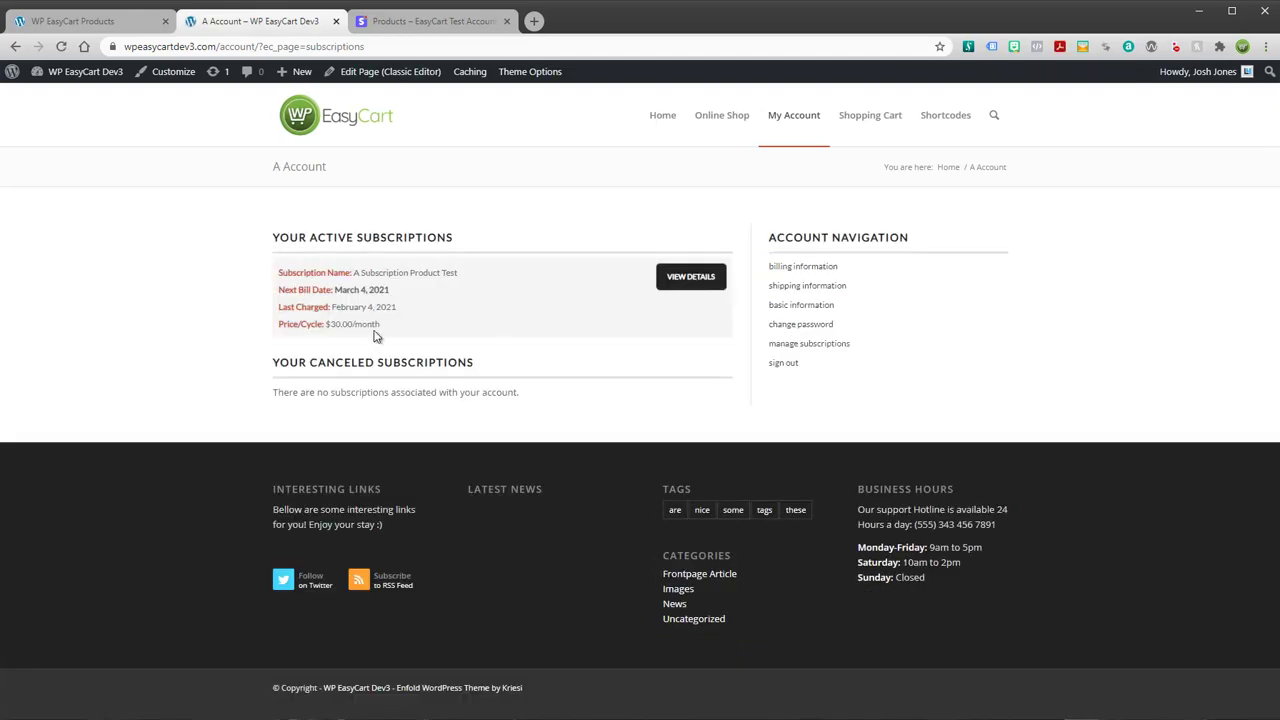
click(695, 282)
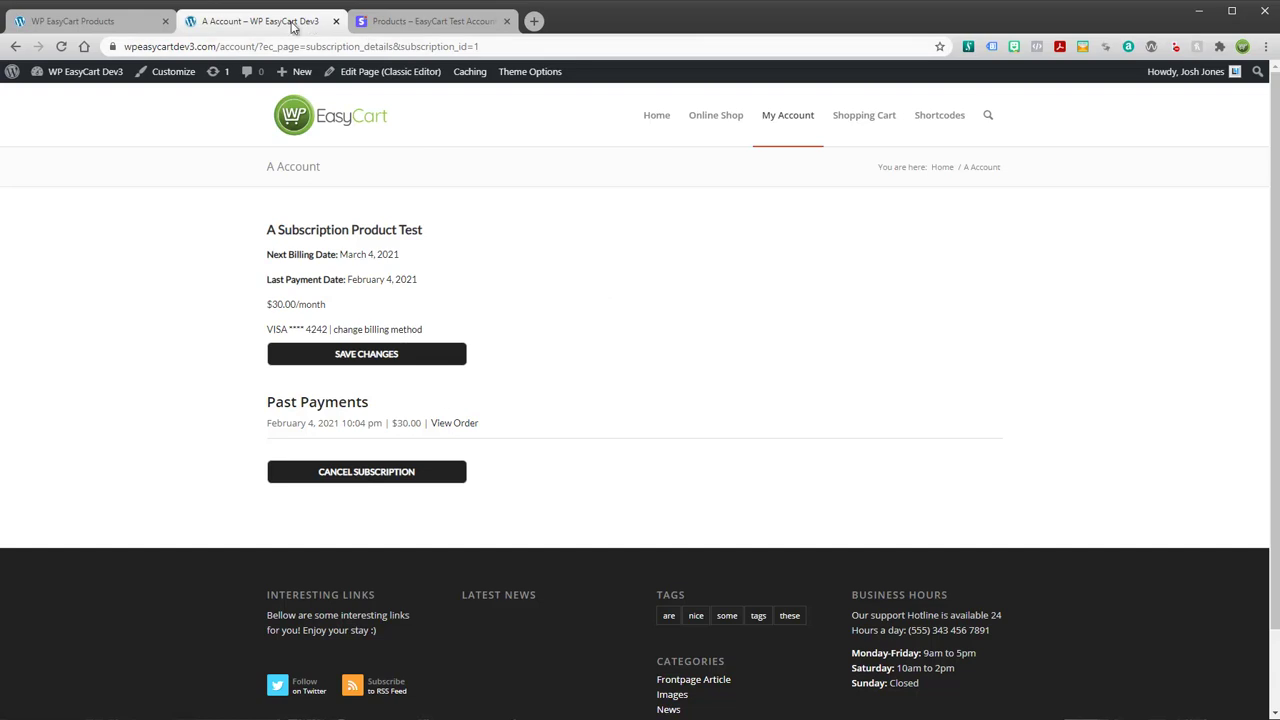
- Switch to the WP EasyCart admin and open the newest order to examine its subscription product line and totals
click(108, 21)
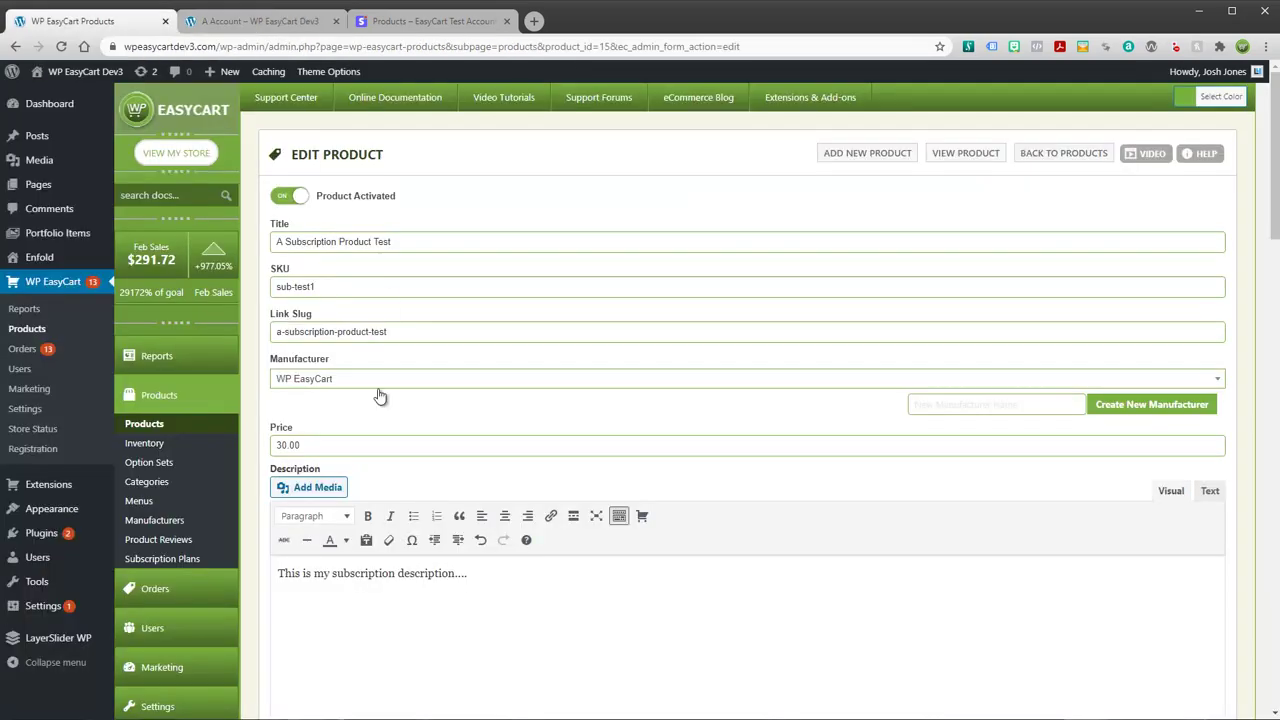
click(152, 588)
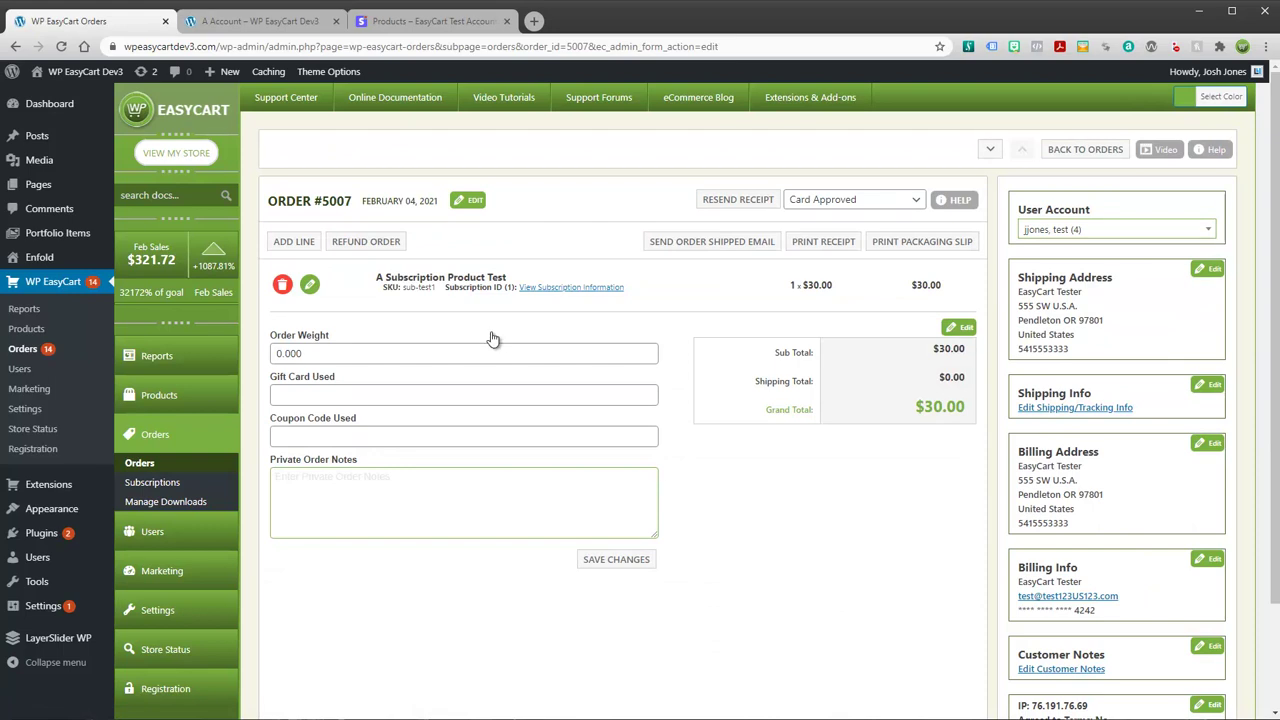
drag(437, 292, 622, 290)
click(670, 301)
scroll(862, 420, down, 3)
scroll(857, 443, up, 3)
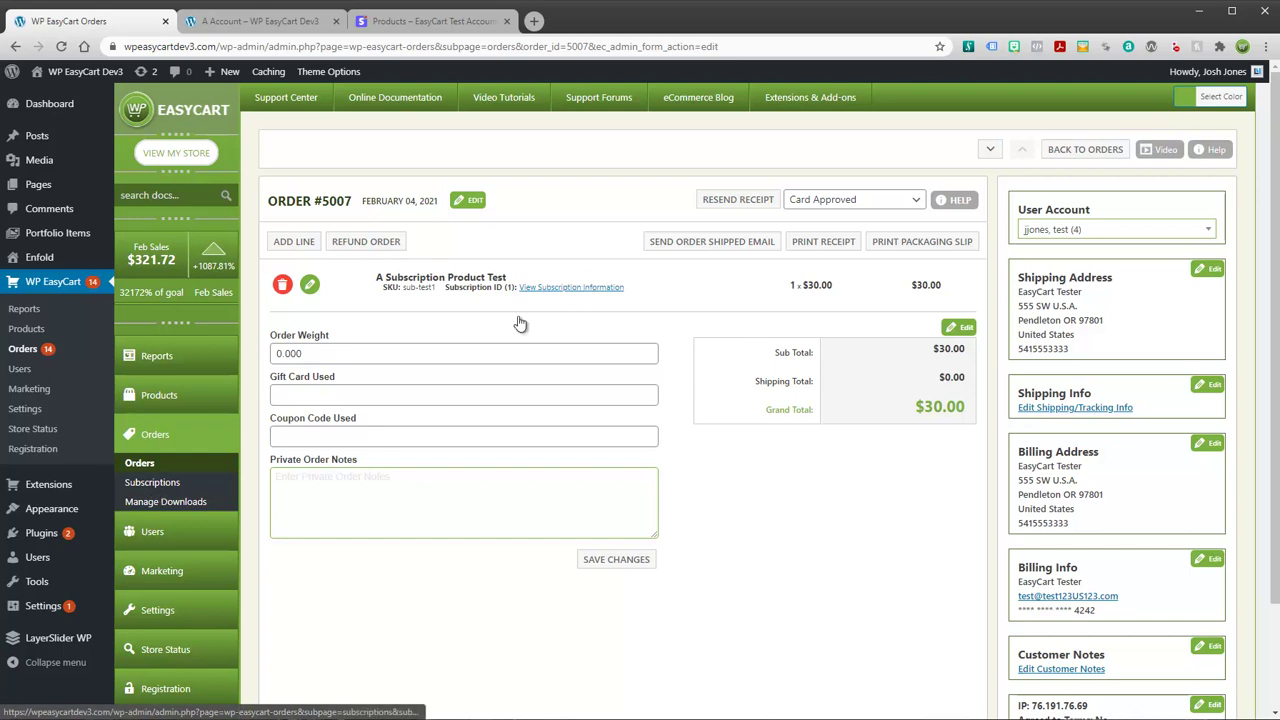
- Open A Subscription Product Test from the admin's subscriptions and review its terms, product, customer and Stripe information
click(168, 486)
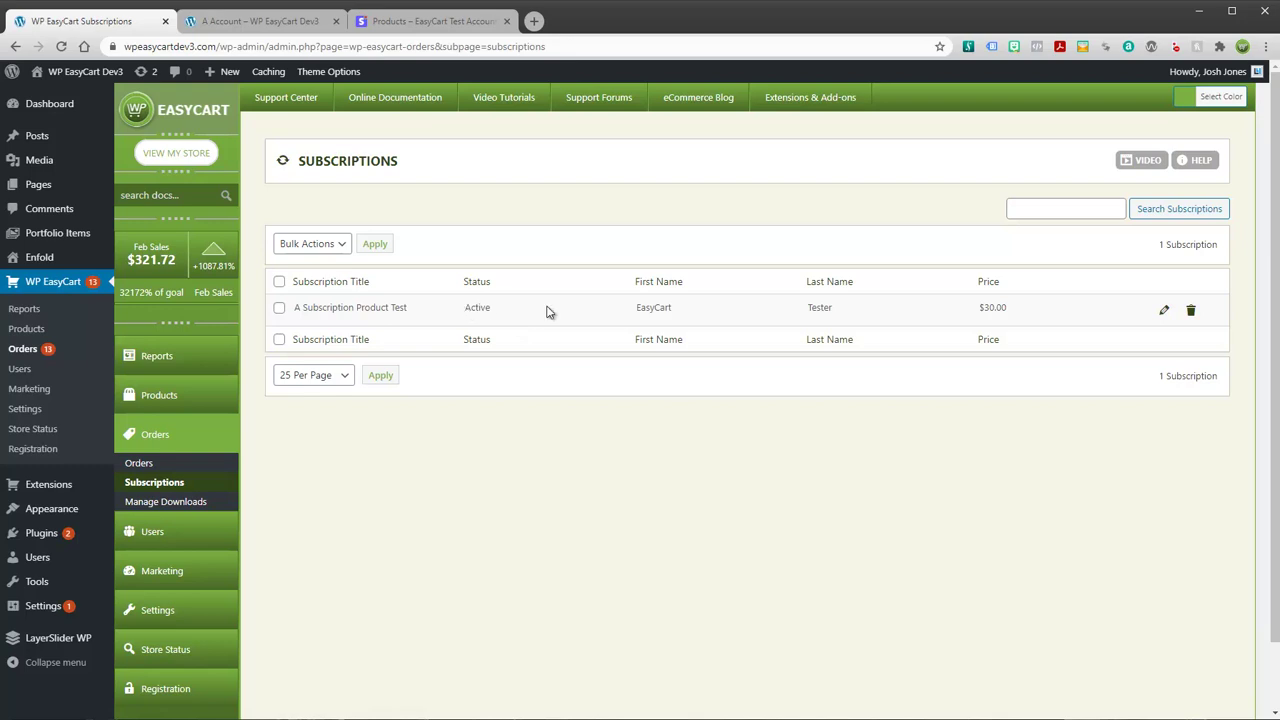
click(1161, 322)
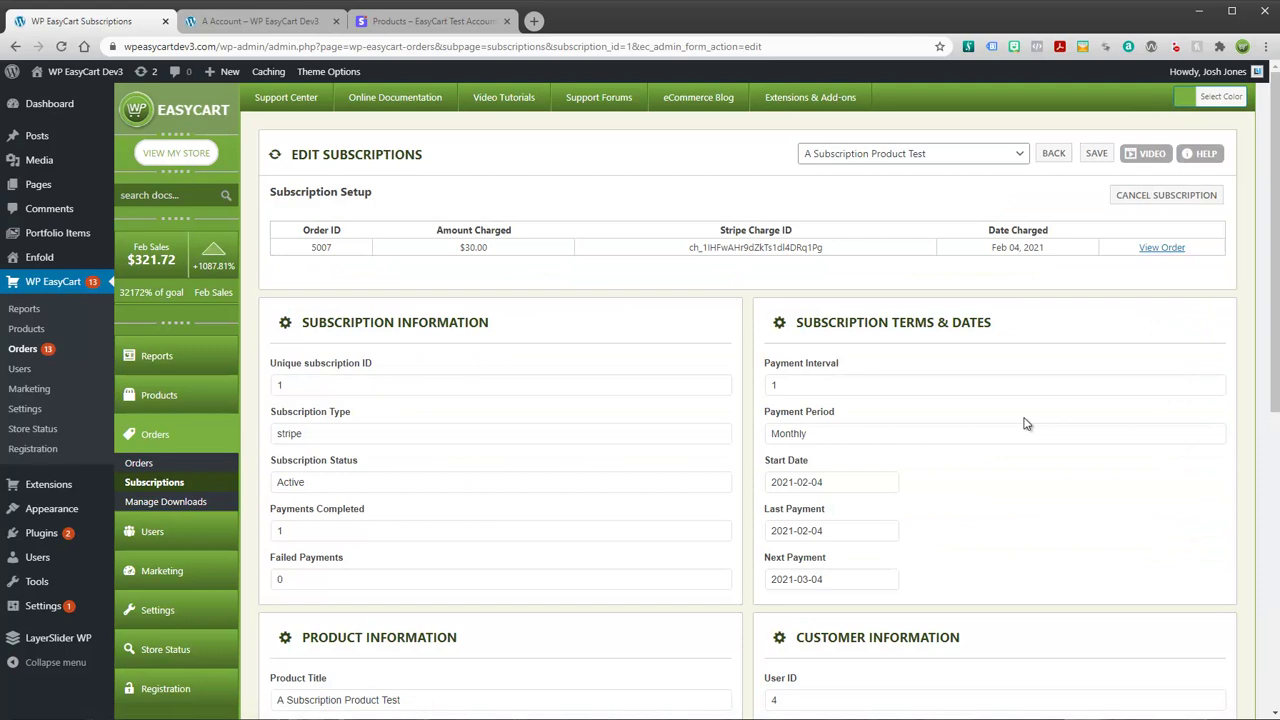
scroll(881, 379, down, 2)
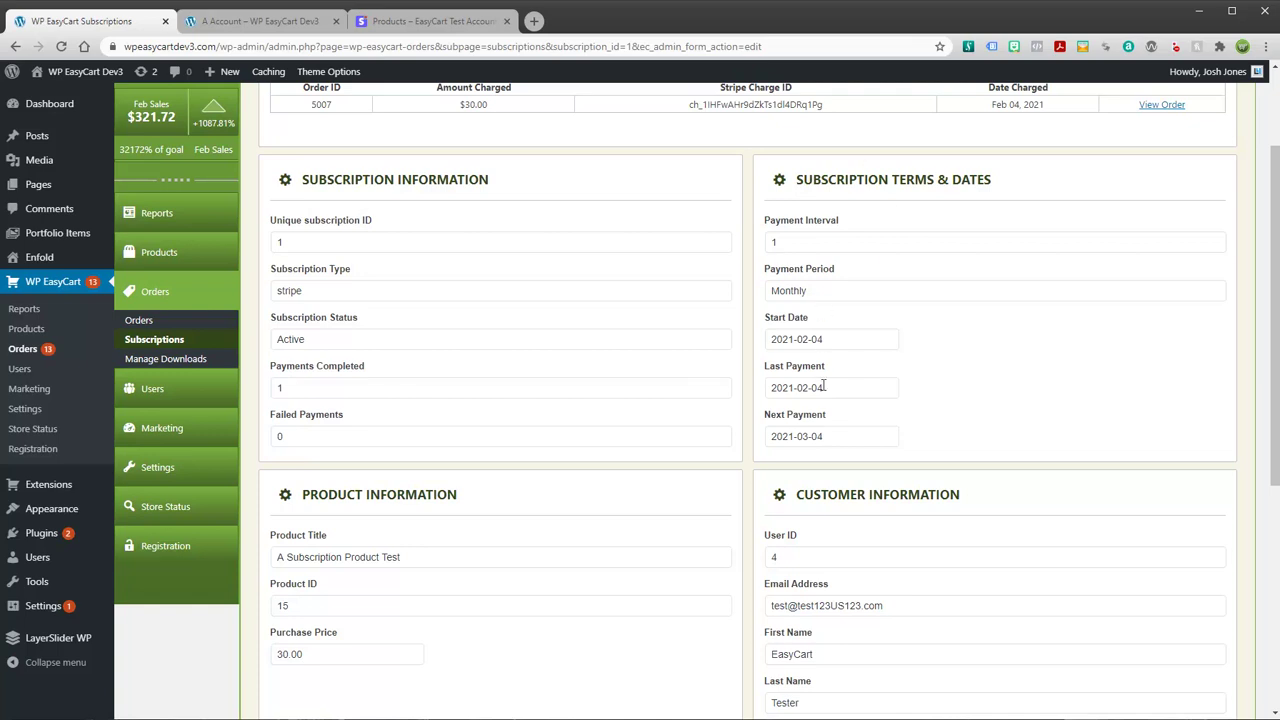
scroll(802, 430, down, 3)
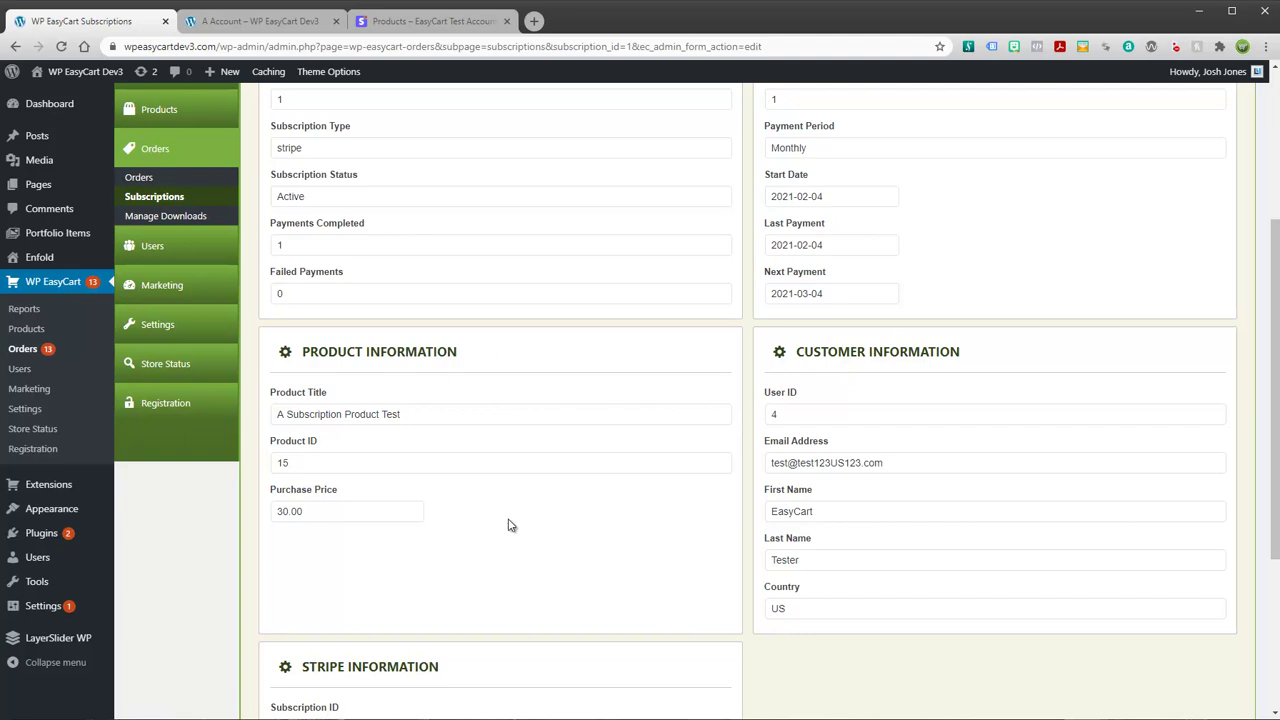
scroll(558, 510, down, 3)
click(403, 586)
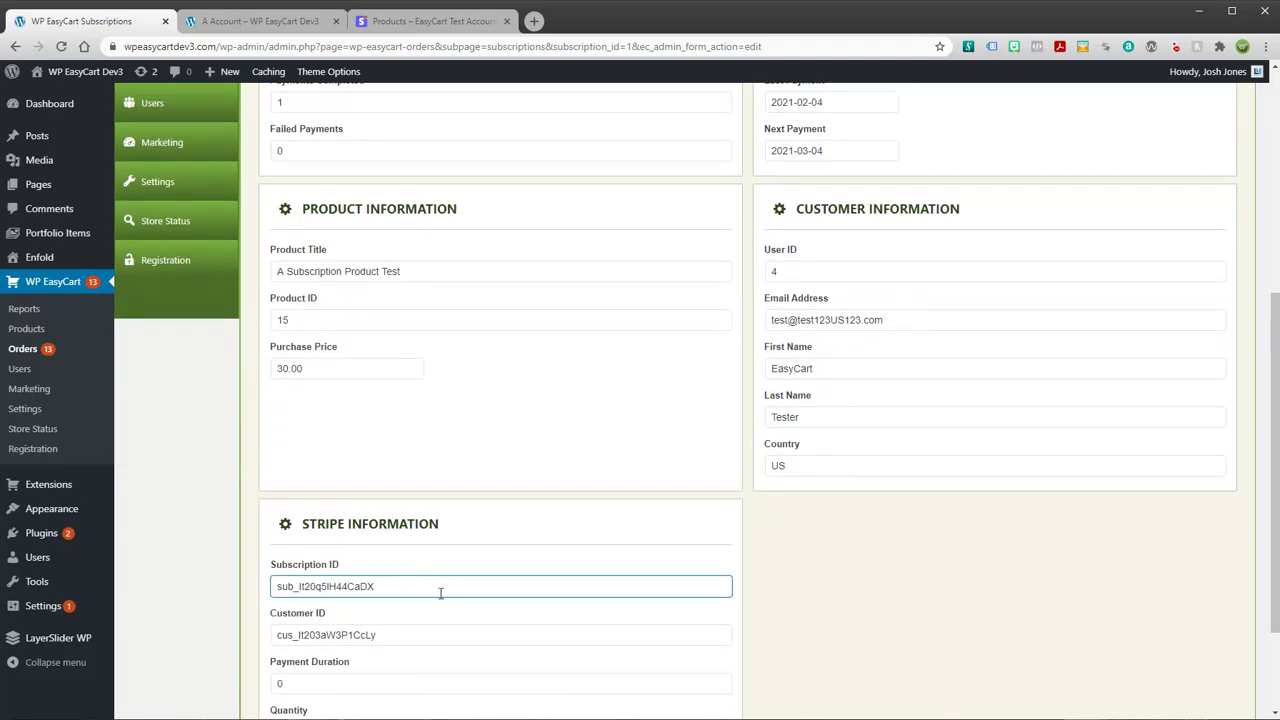
scroll(445, 590, down, 3)
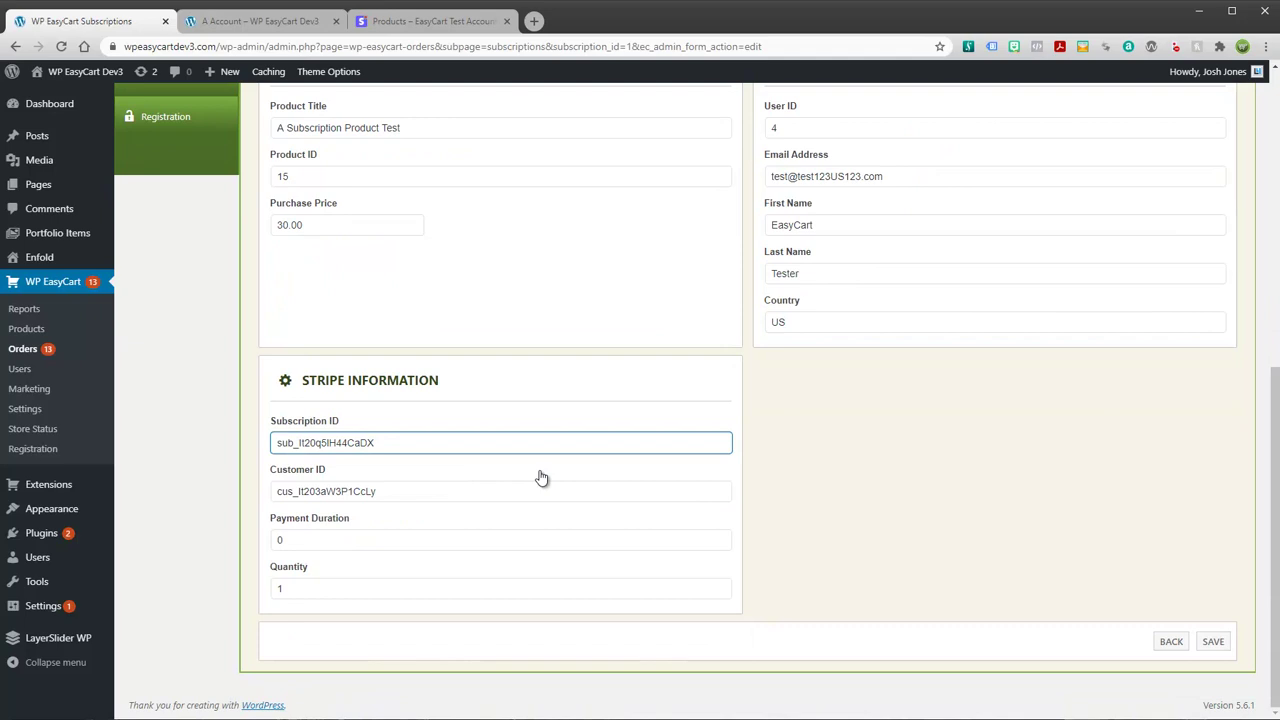
scroll(540, 478, up, 3)
scroll(540, 478, down, 2)
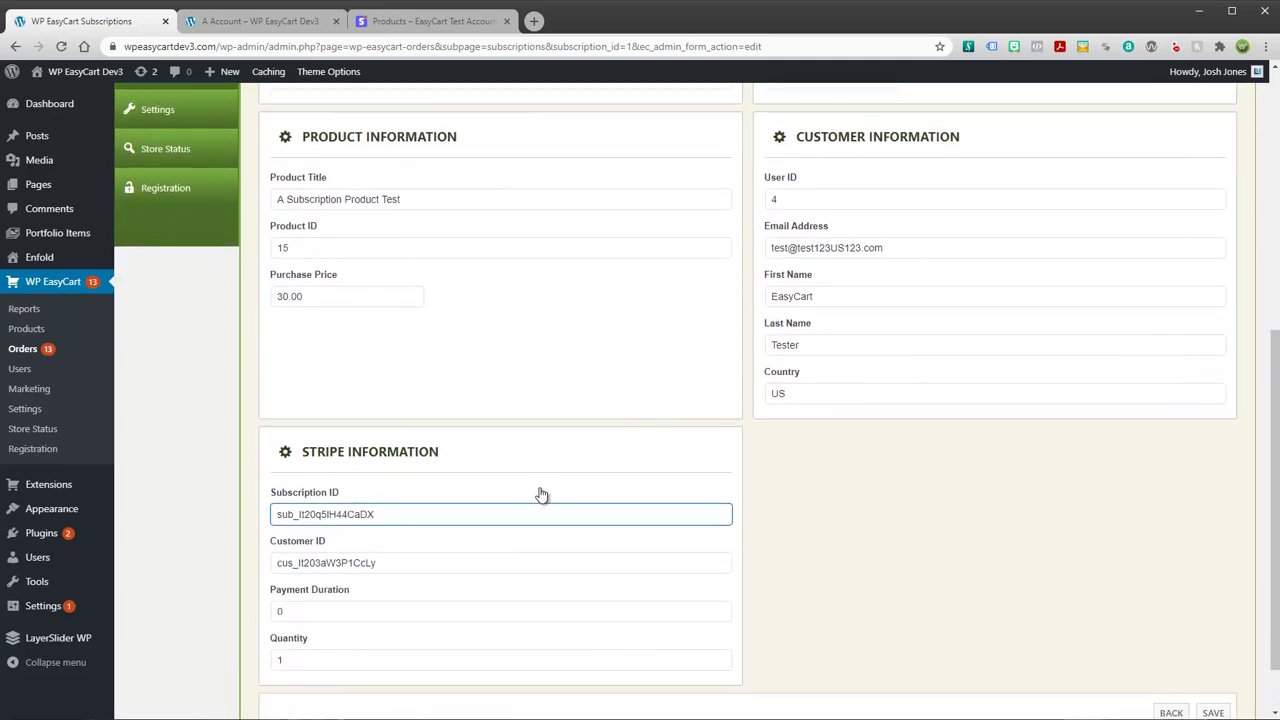
scroll(540, 495, up, 5)
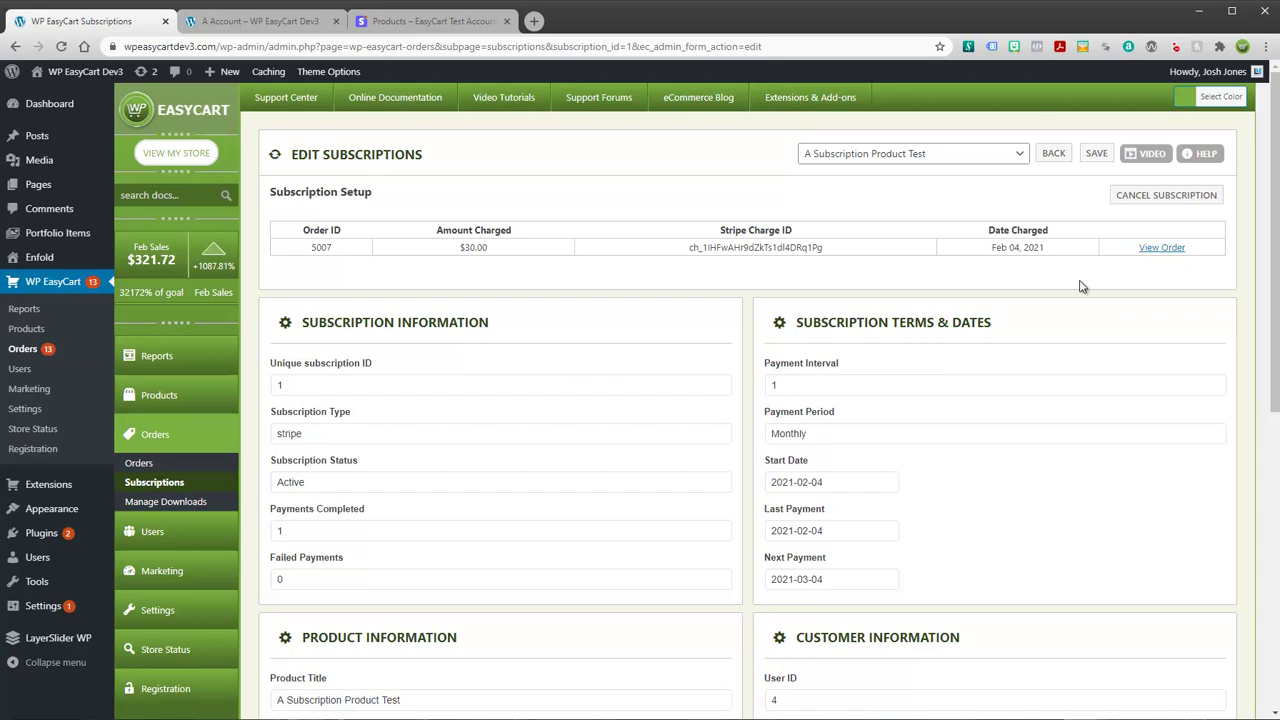
- Check which subscription products this subscription can be switched to, keeping A Subscription Product Test selected
click(1026, 160)
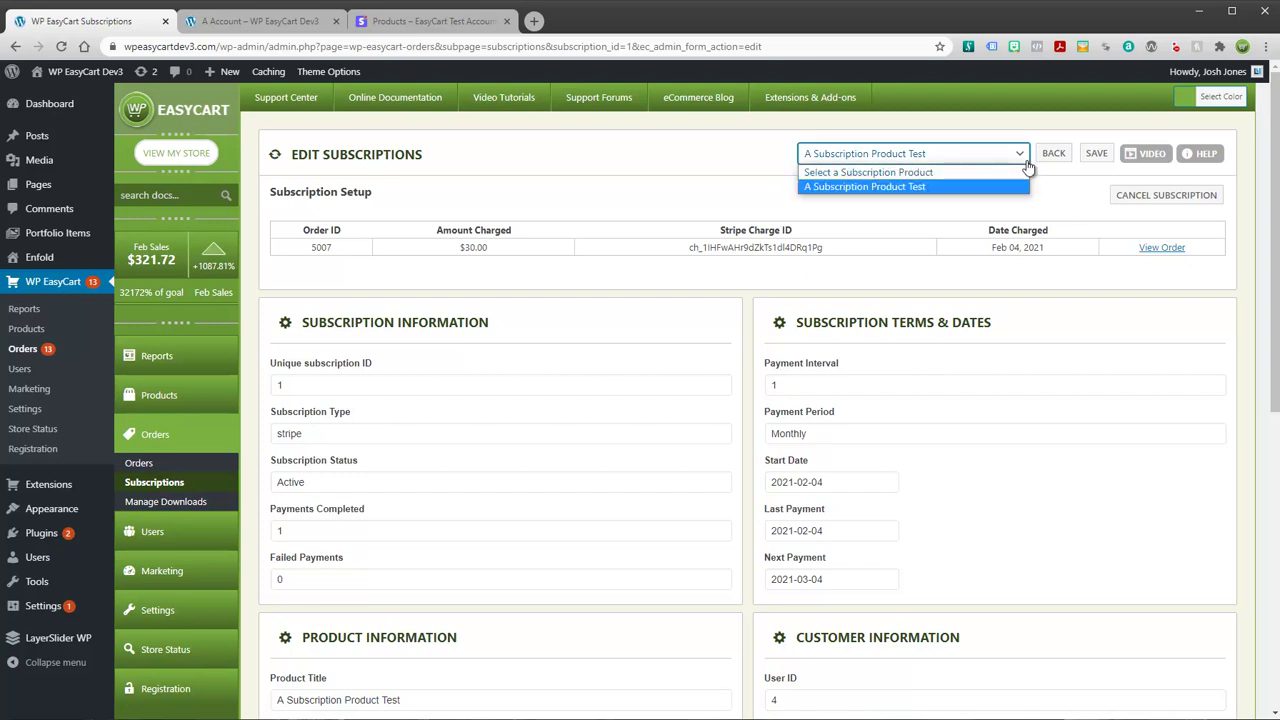
click(1022, 157)
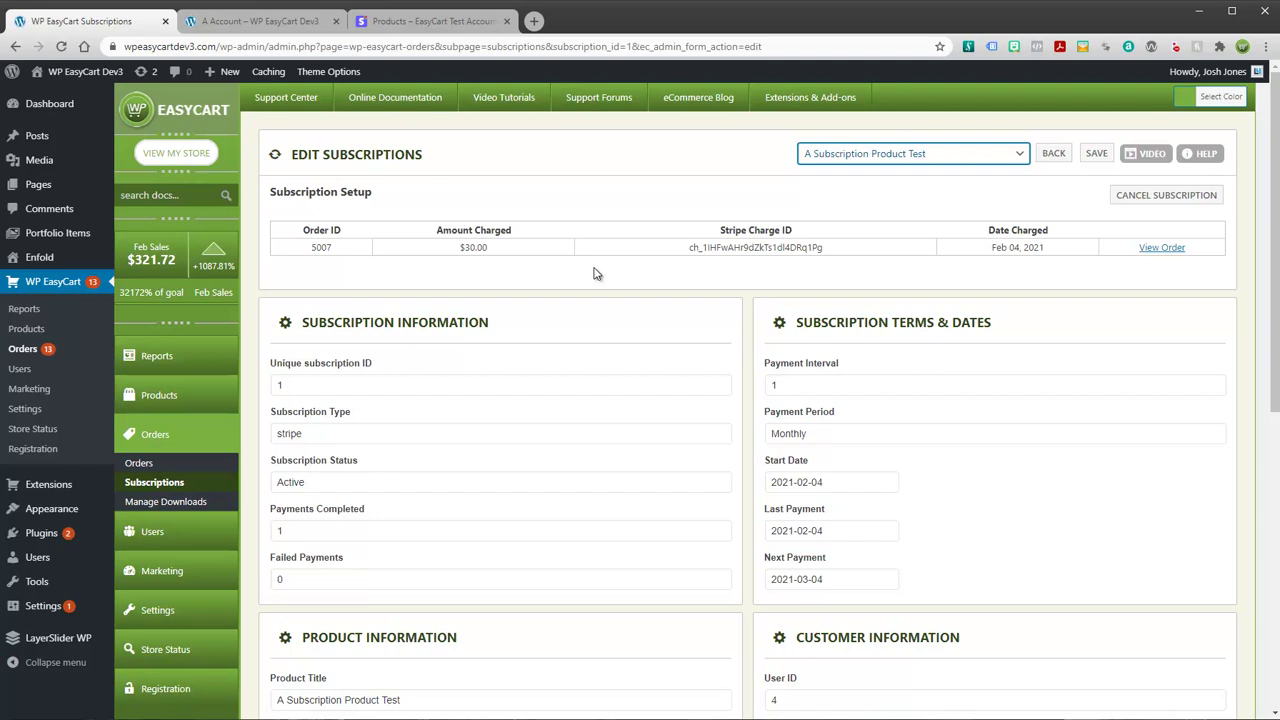
scroll(843, 477, down, 4)
scroll(846, 477, up, 4)
- Return to the store's orders, open the card-approved subscription order and view its linked subscription information
click(158, 396)
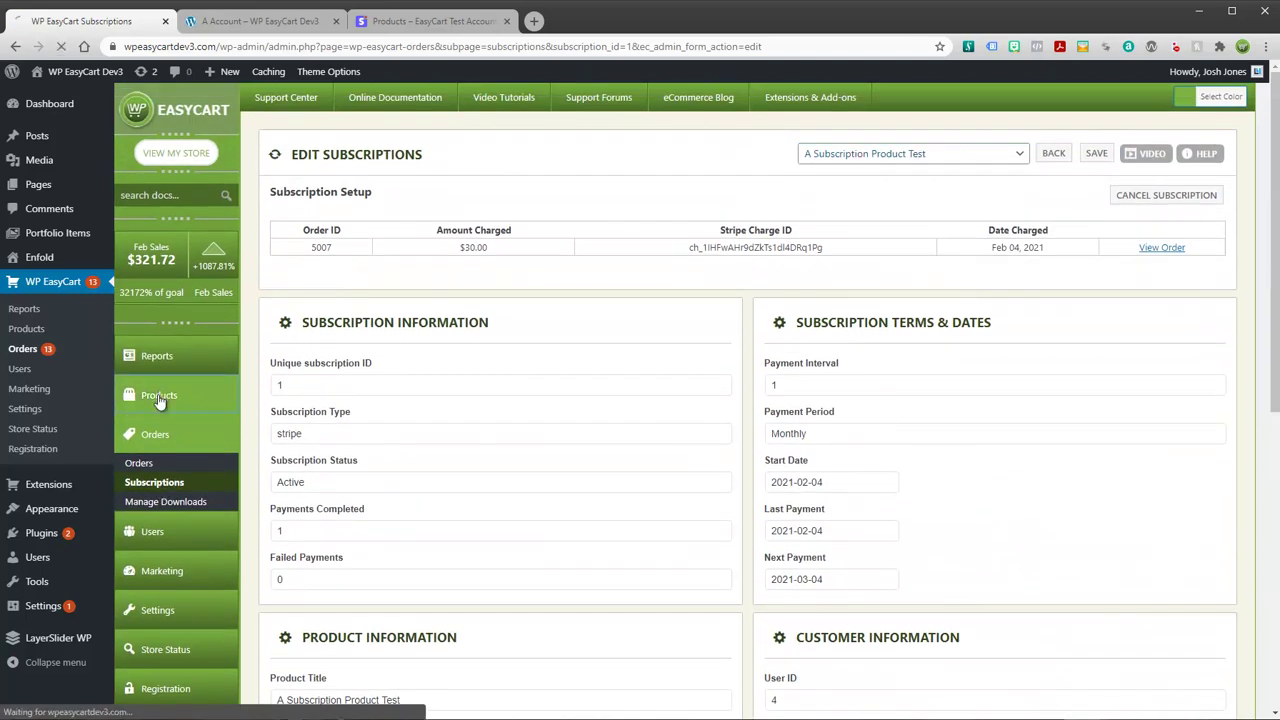
click(140, 464)
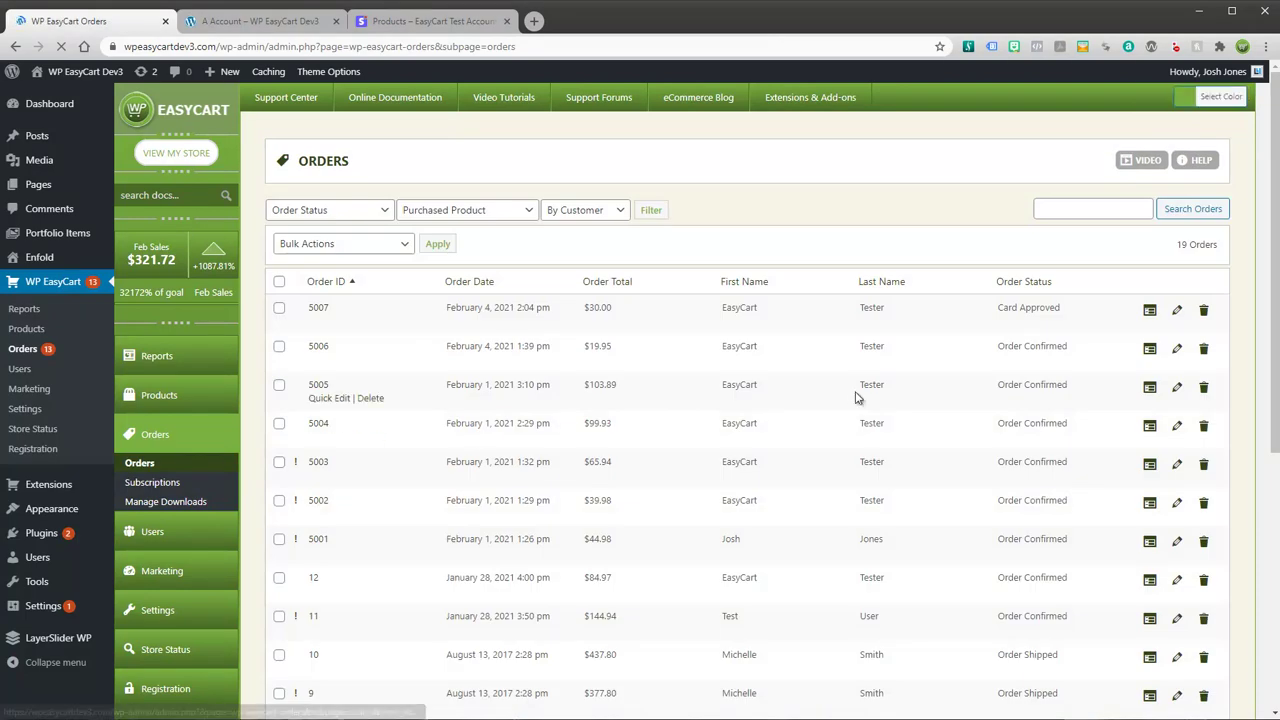
click(1177, 314)
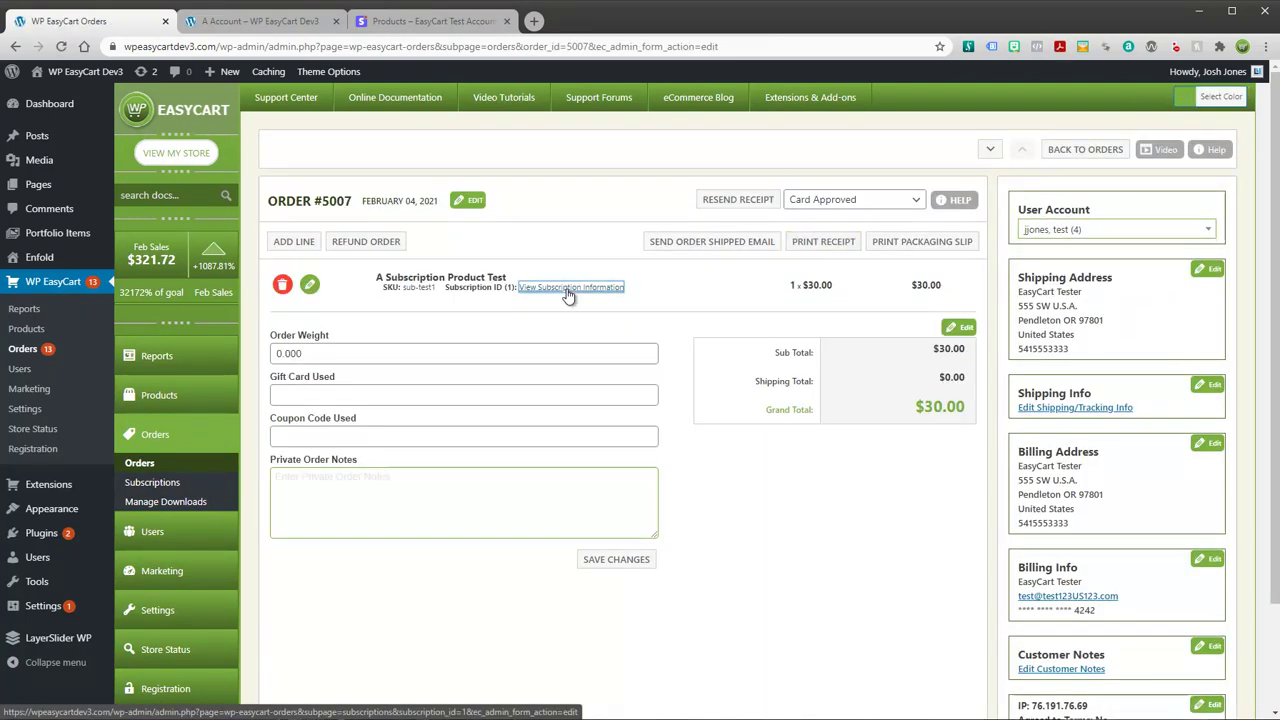
click(566, 289)
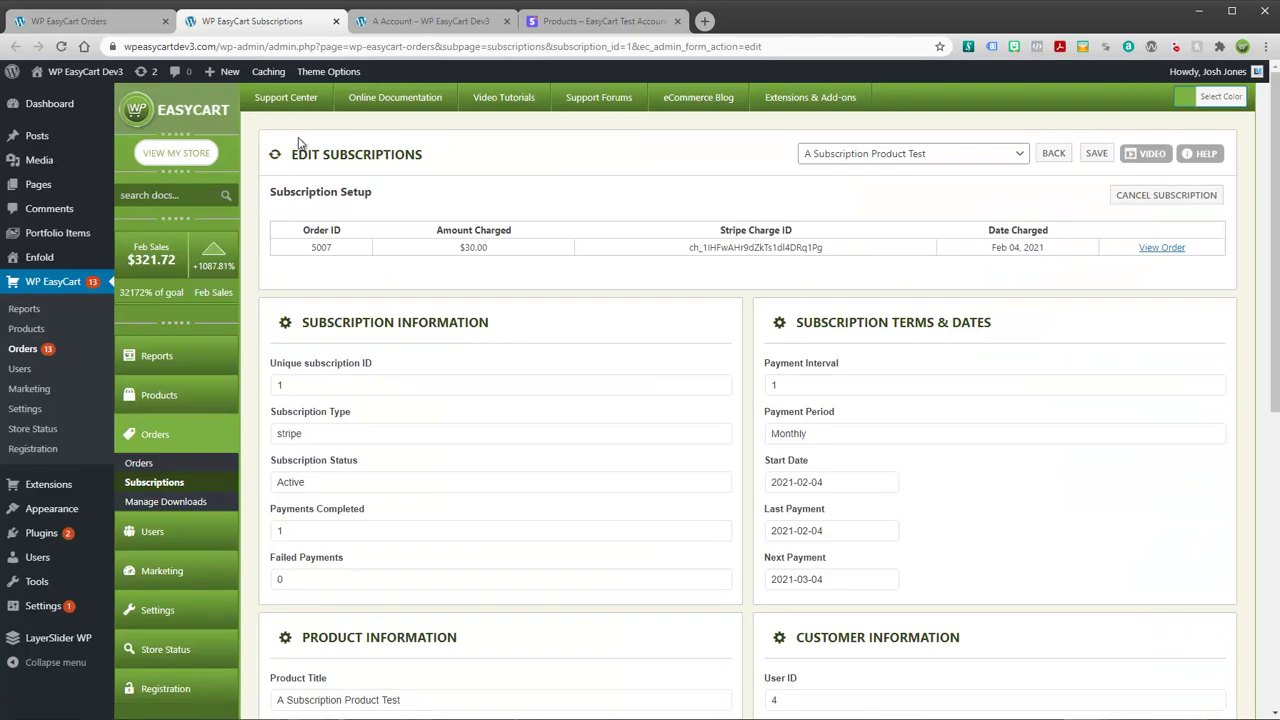
- Close the separate subscription editing page and review the customer's subscription details alongside the admin order
click(335, 22)
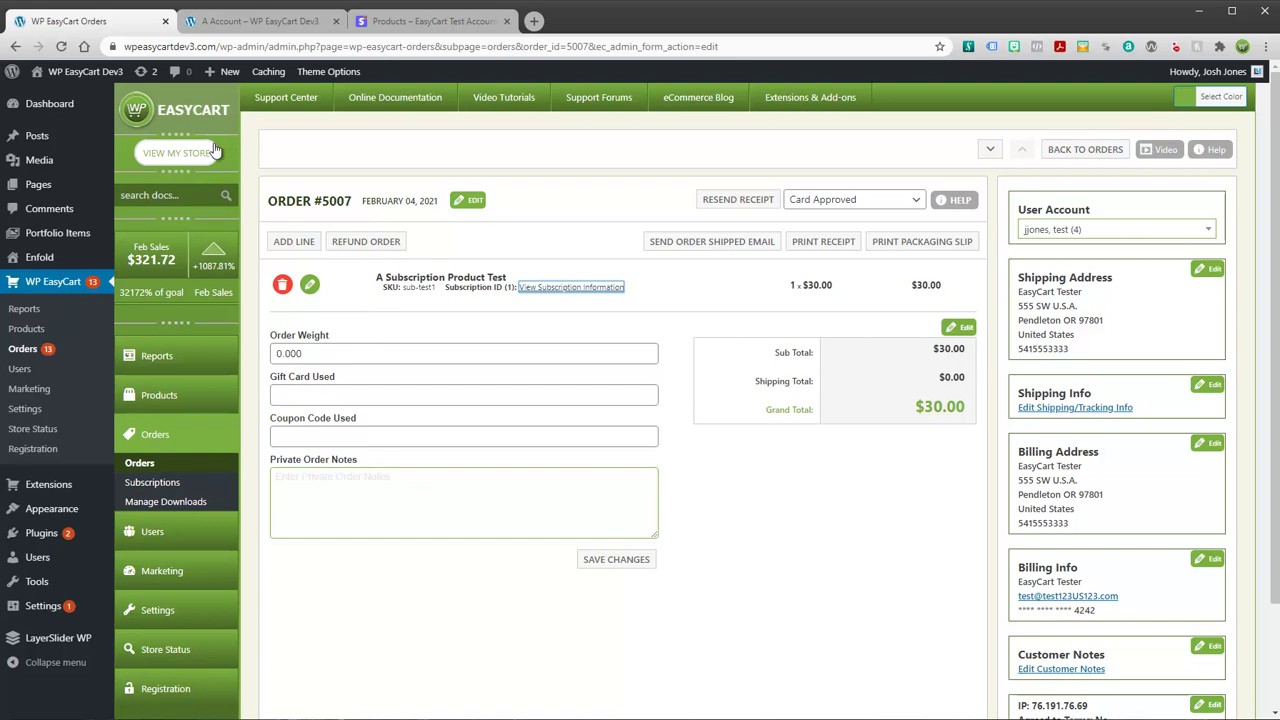
click(272, 24)
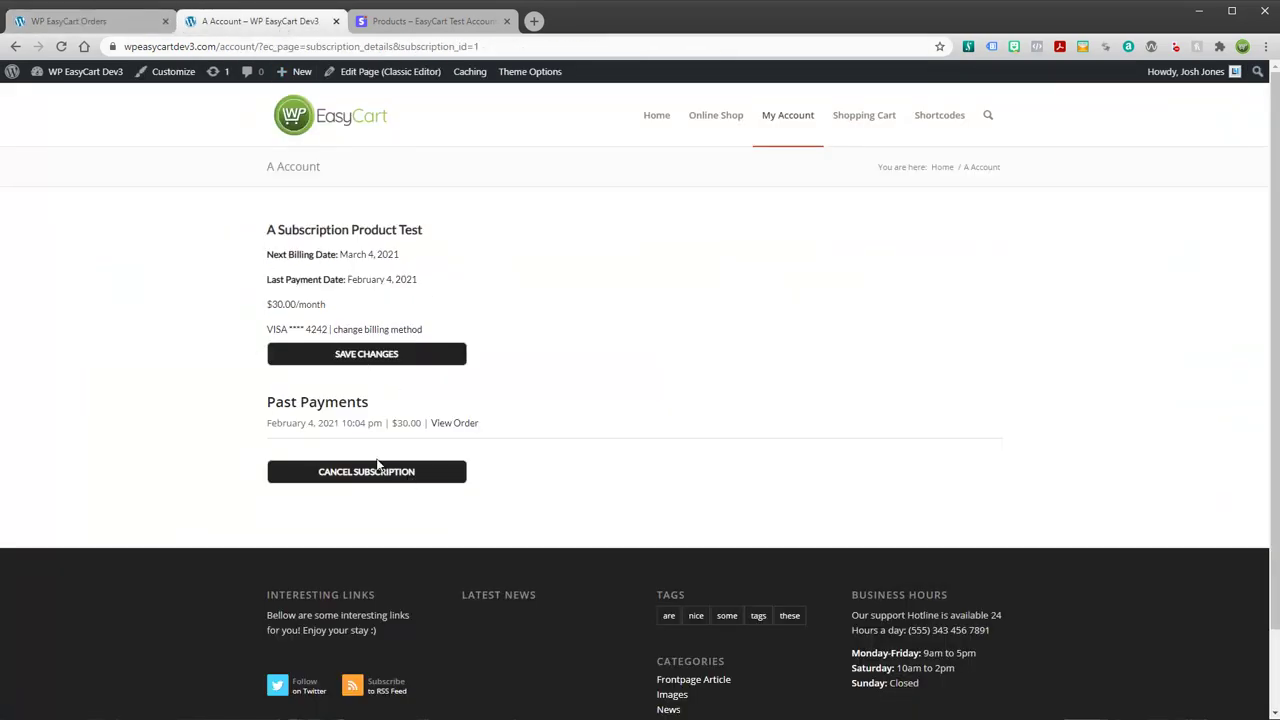
click(110, 30)
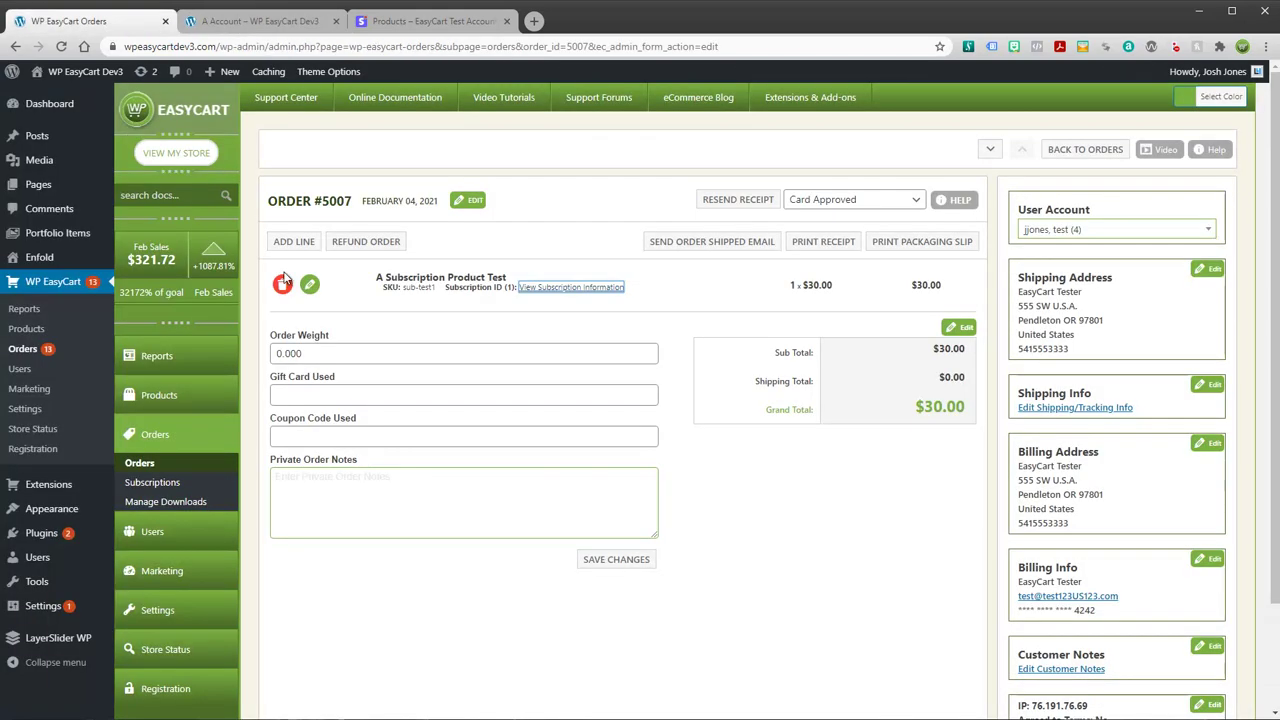
scroll(405, 582, down, 2)
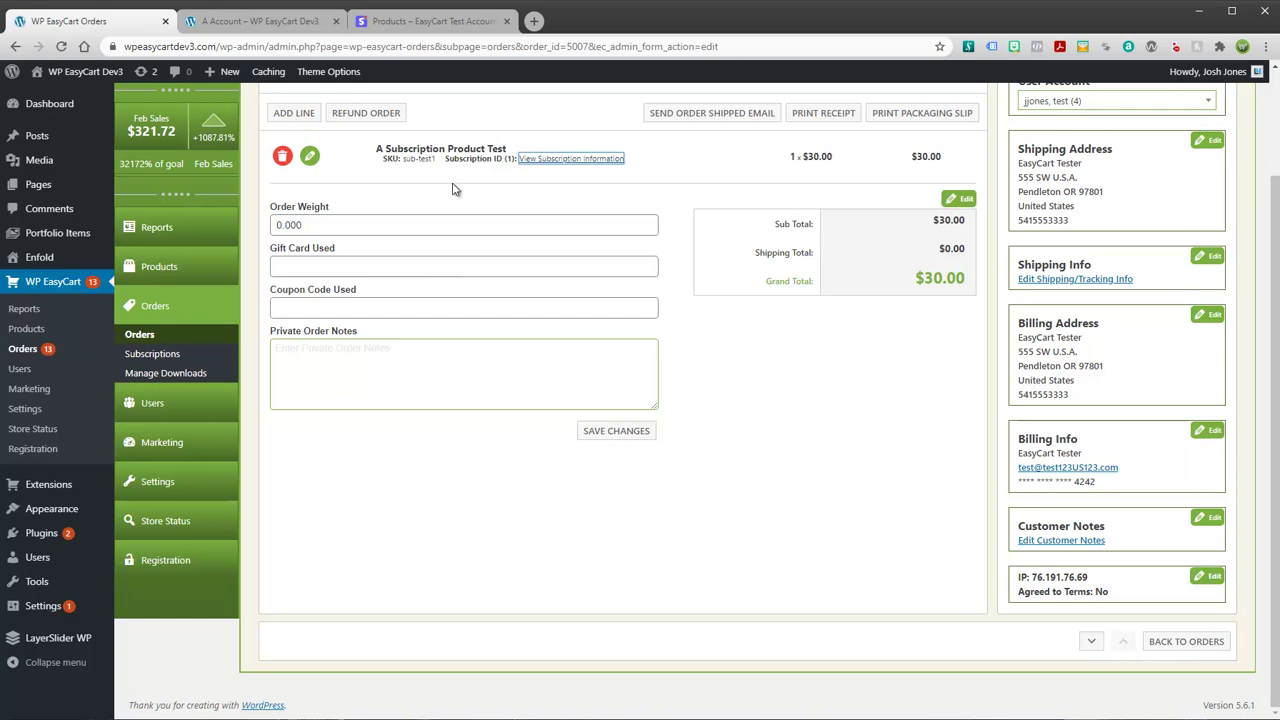
- View the storefront's Online Shop and the Stripe test product list, returning to the subscription order in the WP EasyCart admin
click(318, 21)
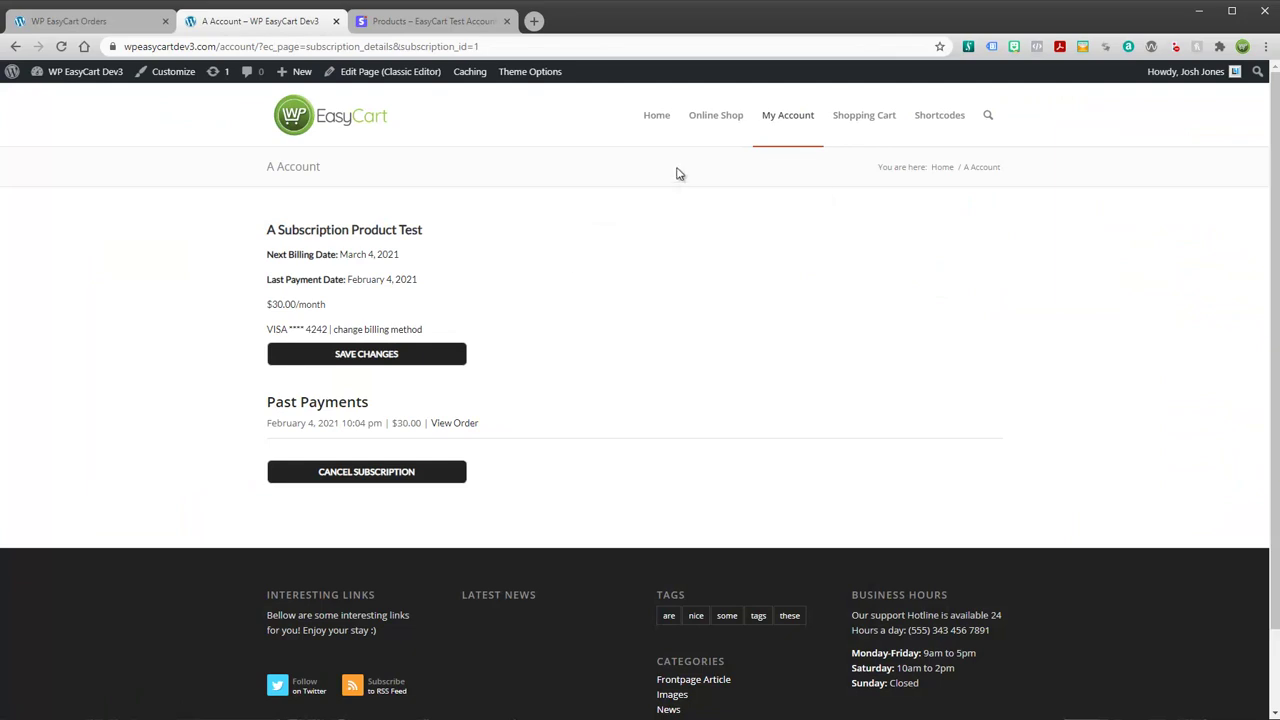
click(728, 120)
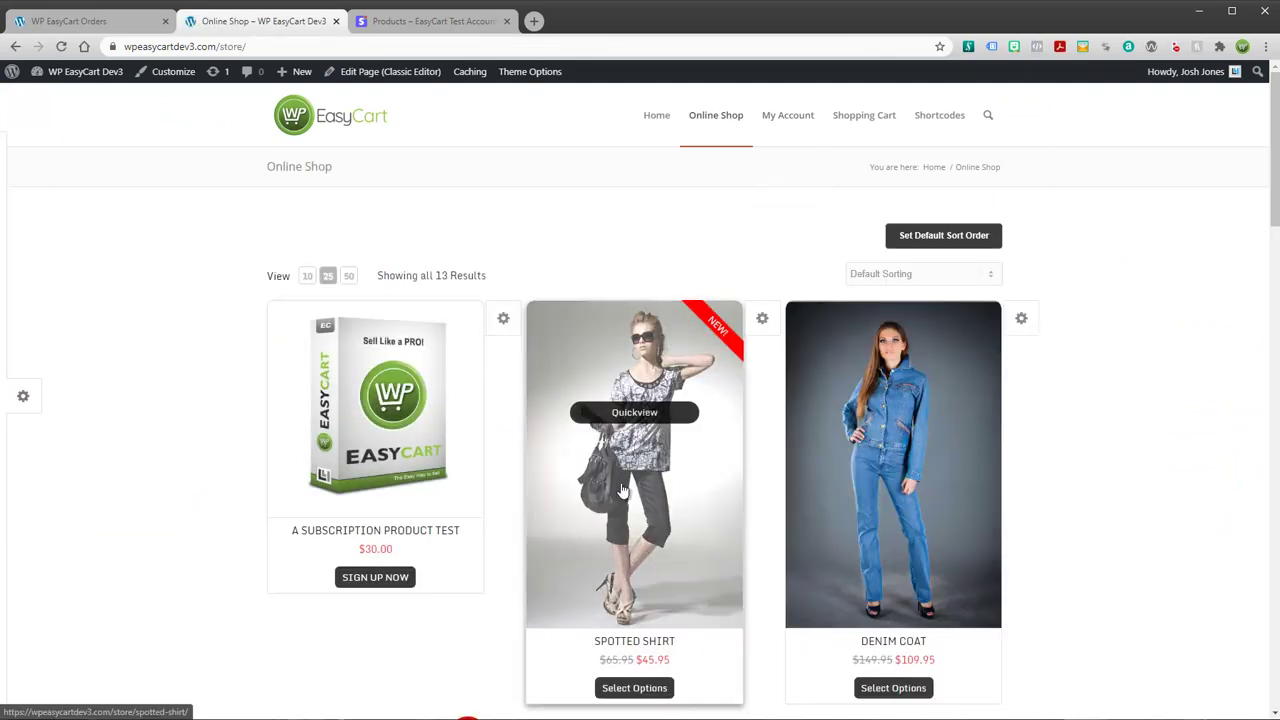
click(422, 24)
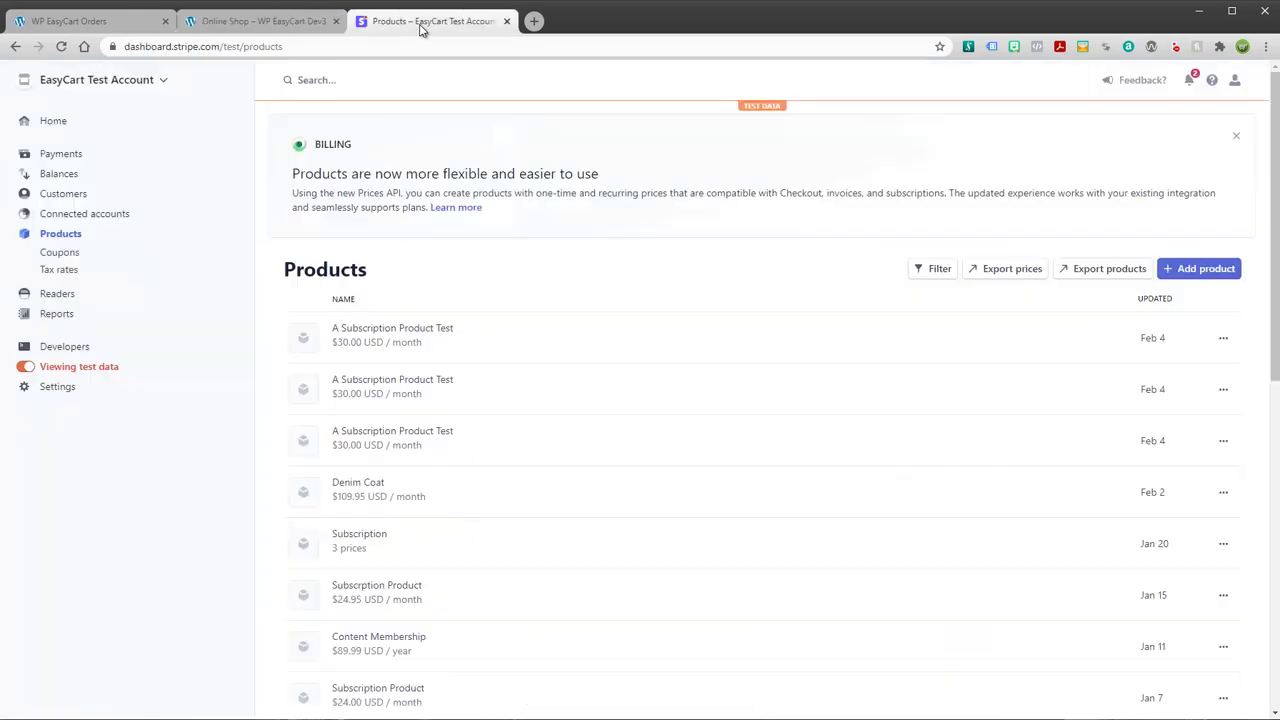
click(120, 20)
click(838, 438)
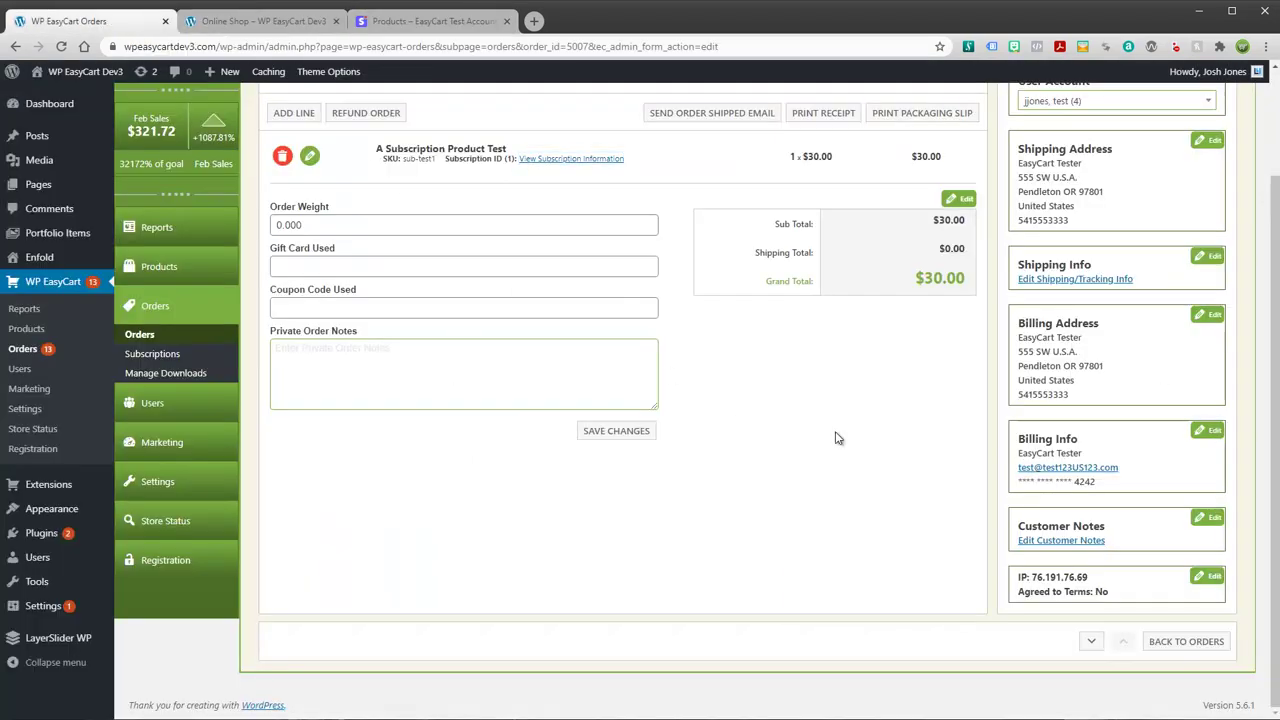